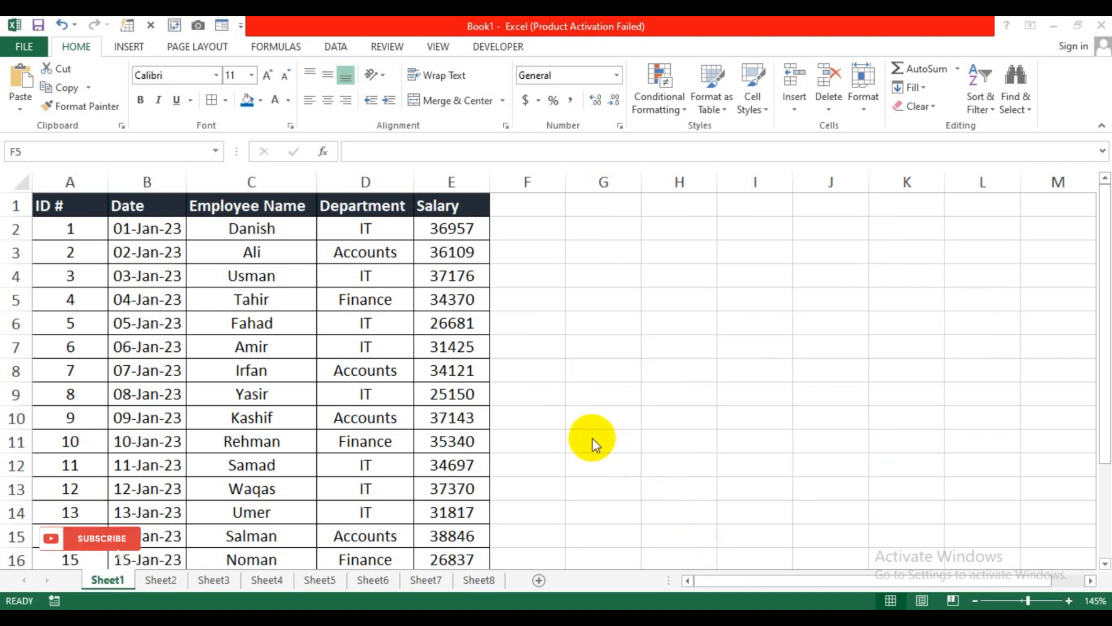
# Step: Select the employee table, then its ID, Employee Name and Salary columns down to row 14
pyautogui.moveTo(69, 203); pyautogui.dragTo(473, 475)
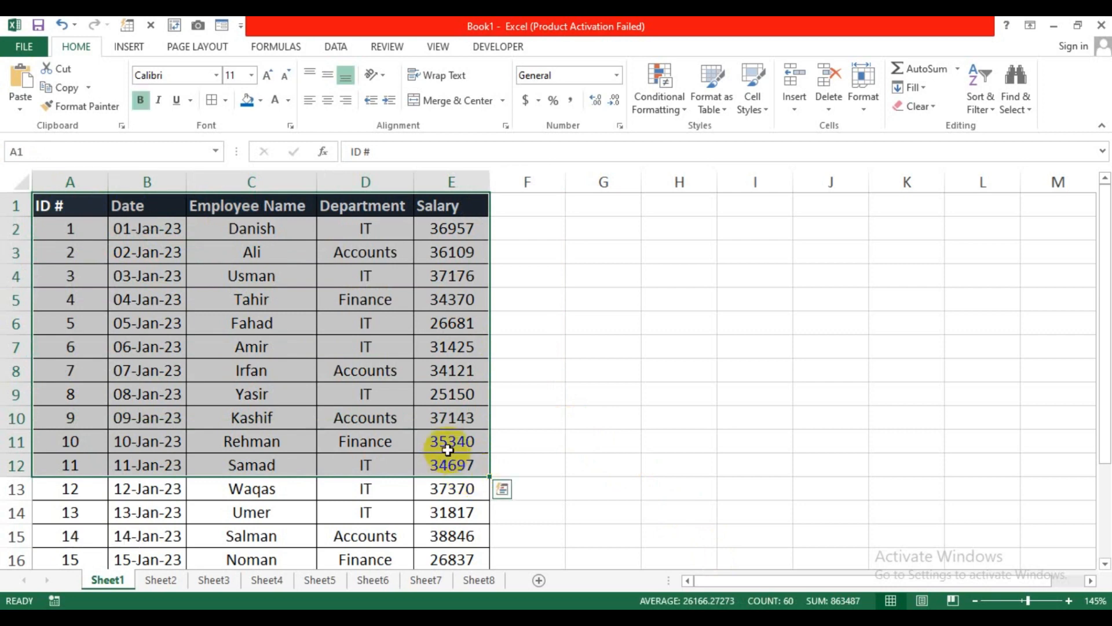
pyautogui.click(290, 325)
pyautogui.click(77, 211)
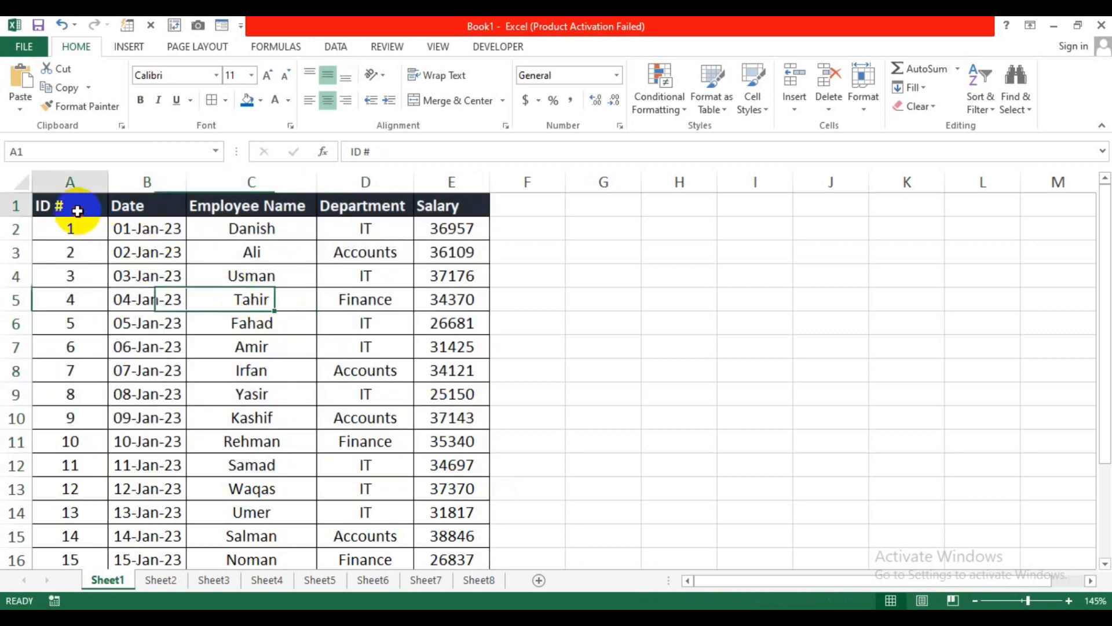
pyautogui.moveTo(77, 210); pyautogui.dragTo(73, 414)
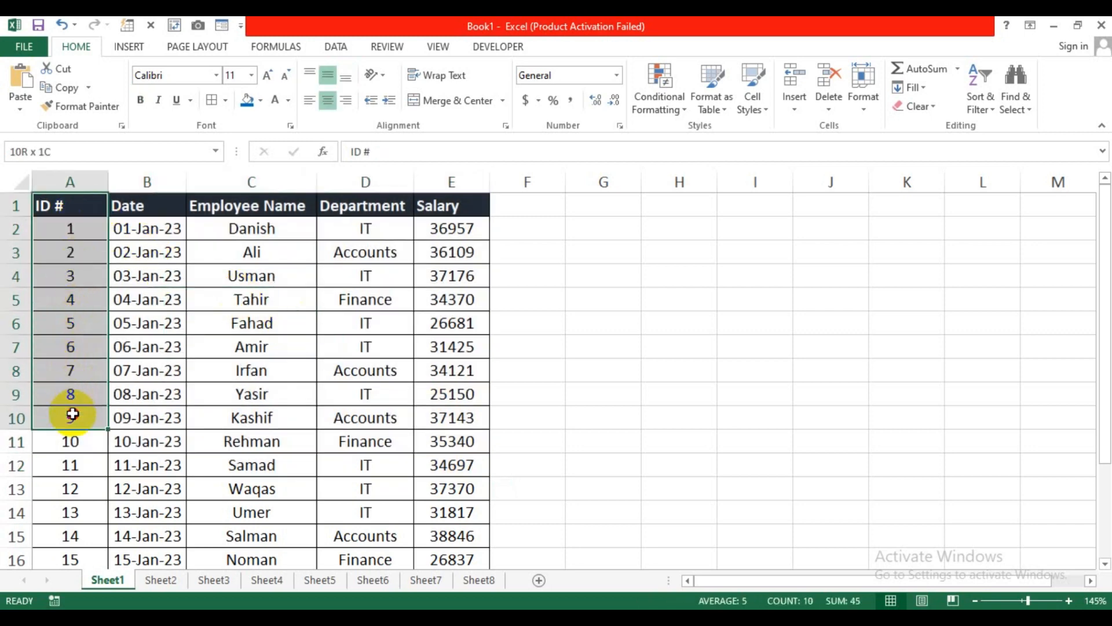
pyautogui.moveTo(249, 207); pyautogui.dragTo(241, 377)
pyautogui.moveTo(443, 205); pyautogui.dragTo(435, 407)
pyautogui.click(255, 412)
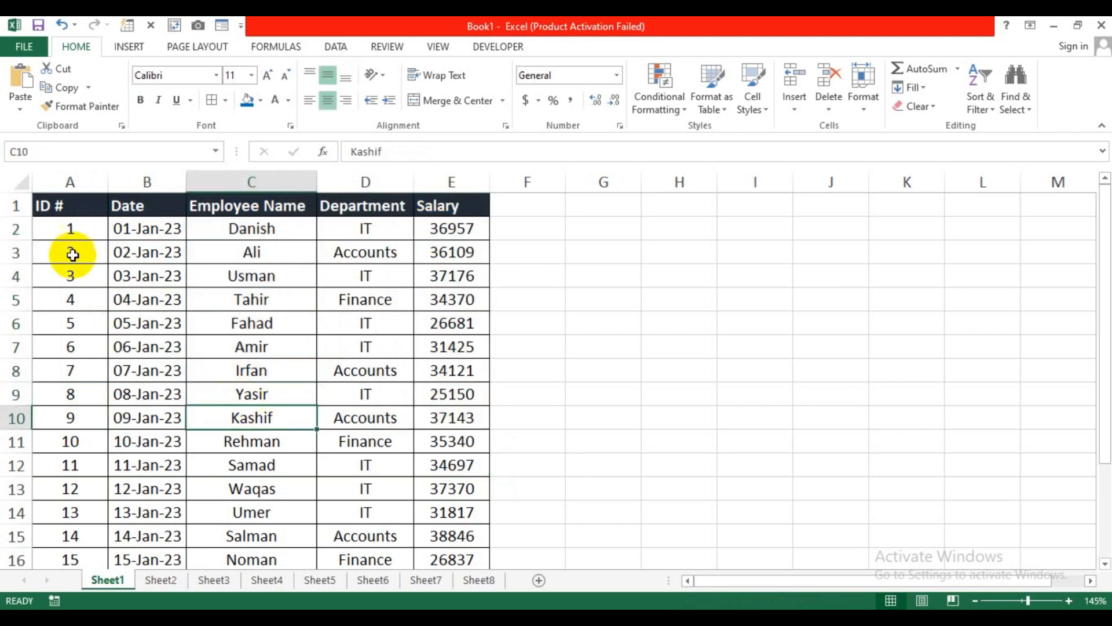
pyautogui.moveTo(69, 208); pyautogui.dragTo(87, 512)
# Step: Look at the empty Sheet2, then return to Sheet1 and pick the first date cell
pyautogui.click(161, 579)
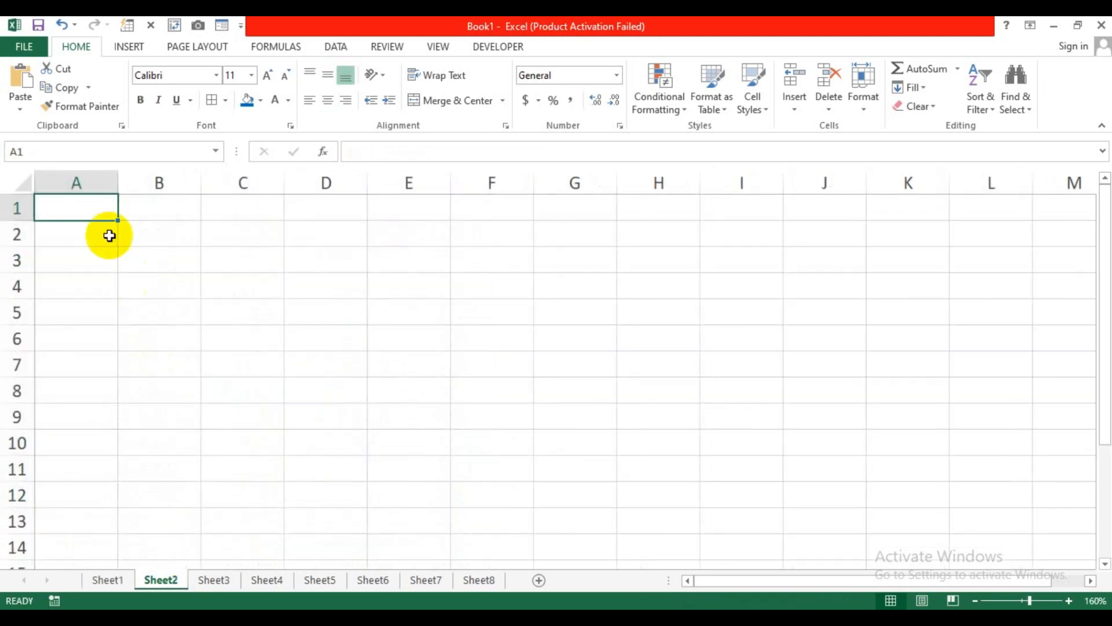
pyautogui.moveTo(98, 206); pyautogui.dragTo(96, 341)
pyautogui.click(106, 467)
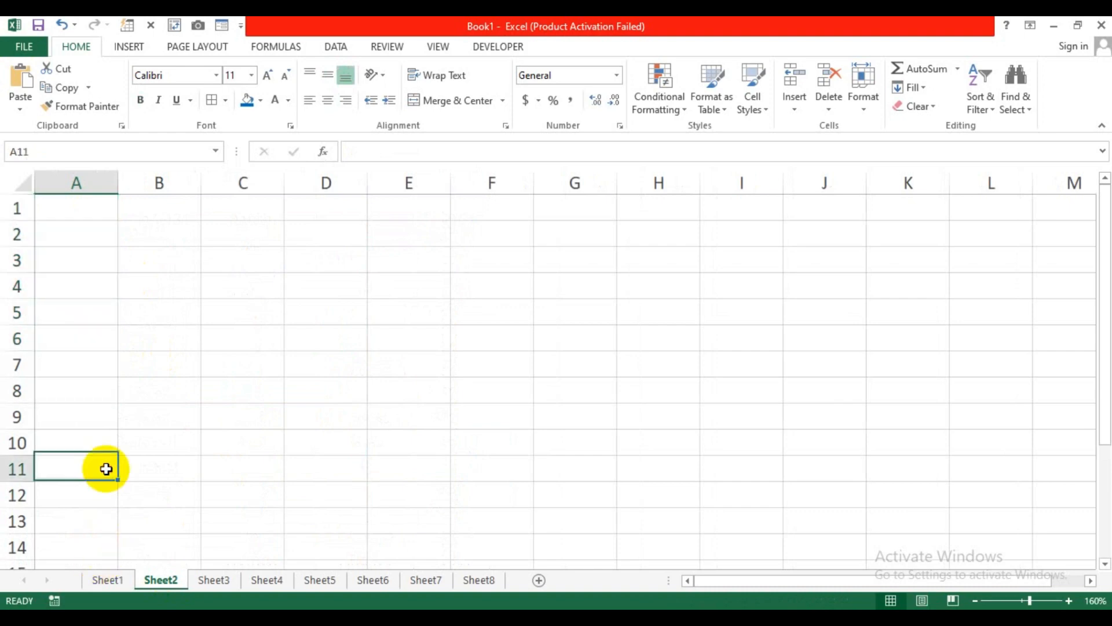
pyautogui.click(114, 581)
pyautogui.click(138, 229)
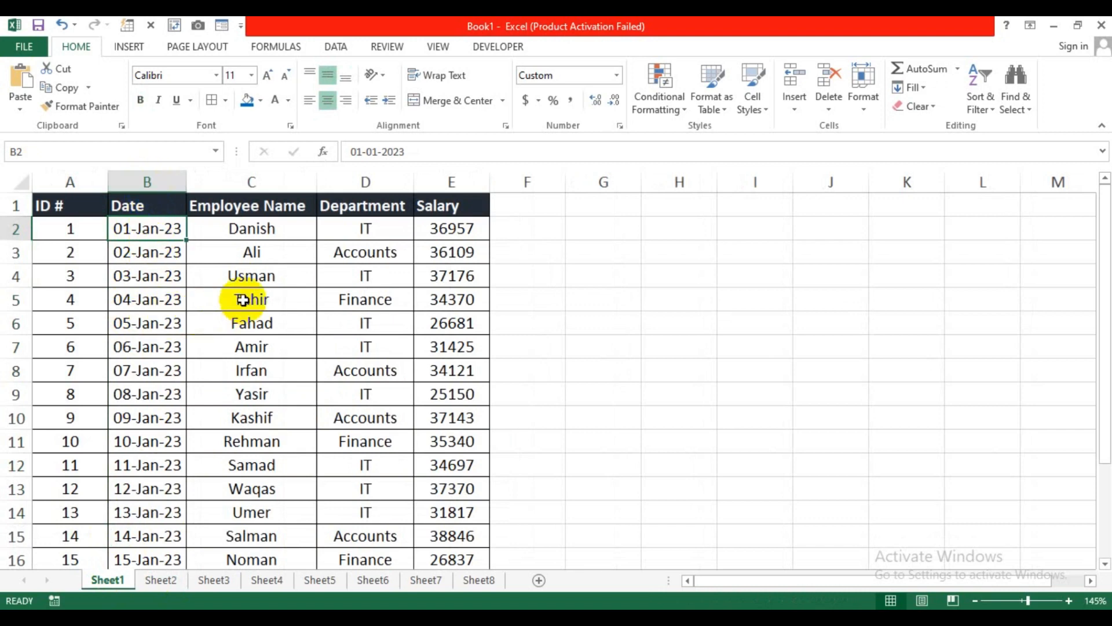
# Step: Hide column B (Date) and column D (Department) with Ctrl+0, then select the table
pyautogui.click(148, 207)
pyautogui.hotkey('ctrl', 'shift', 'Down')
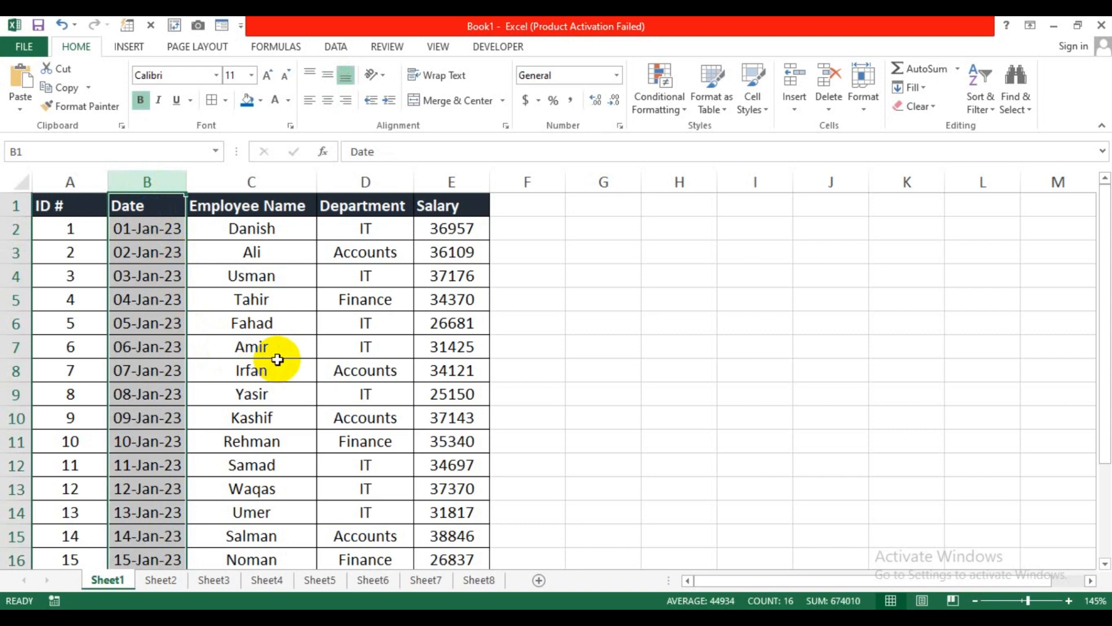
pyautogui.hotkey('ctrl', '0')
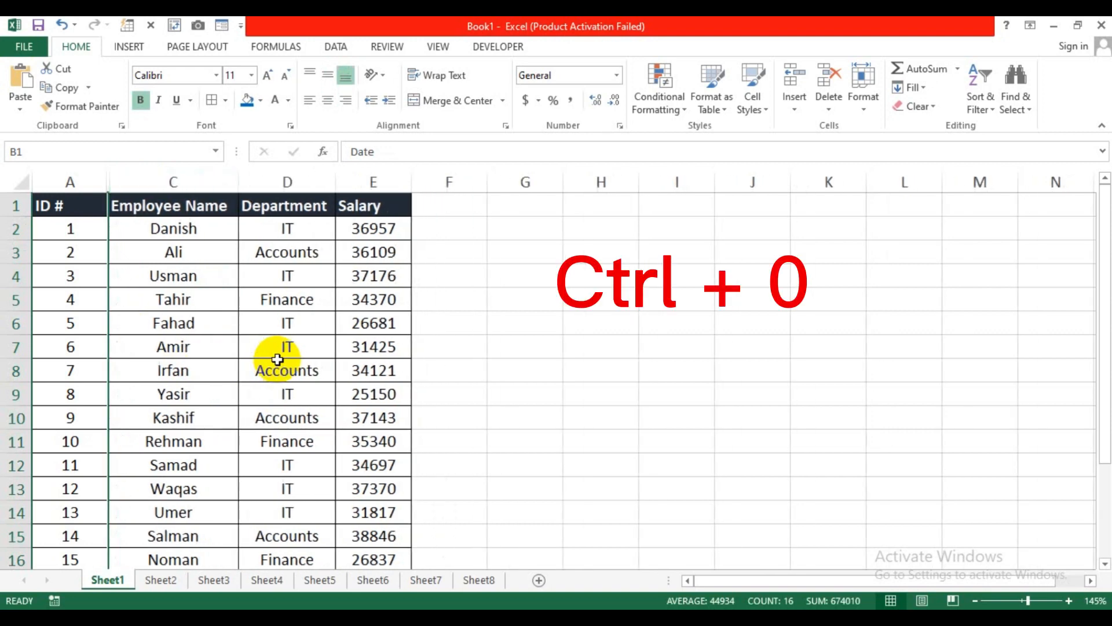
pyautogui.click(287, 180)
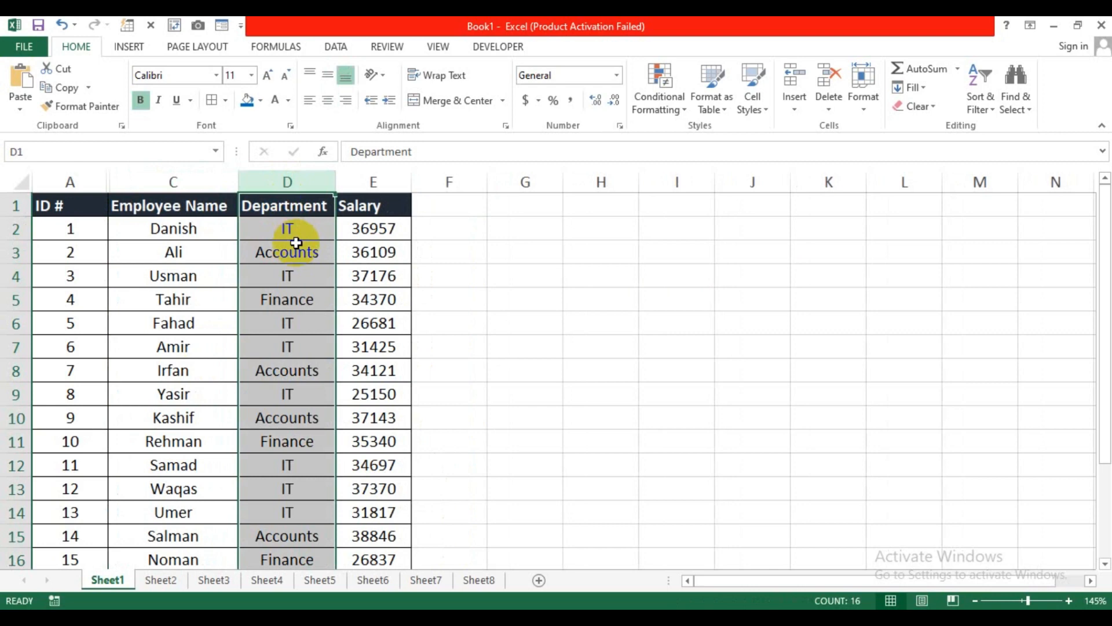
pyautogui.hotkey('ctrl', '0')
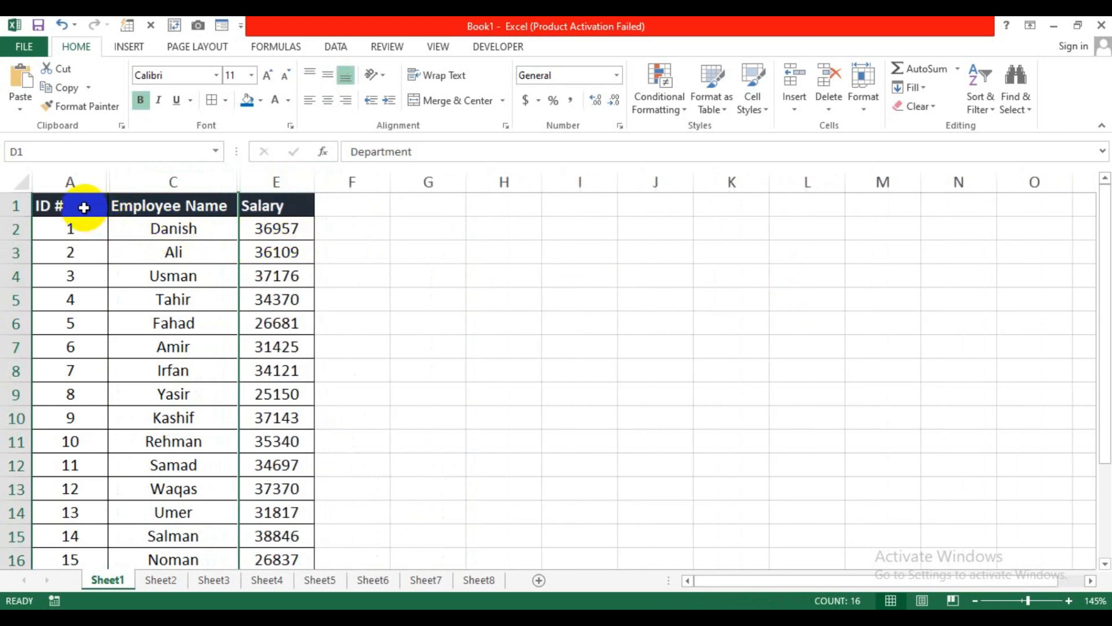
pyautogui.moveTo(68, 205); pyautogui.dragTo(270, 504)
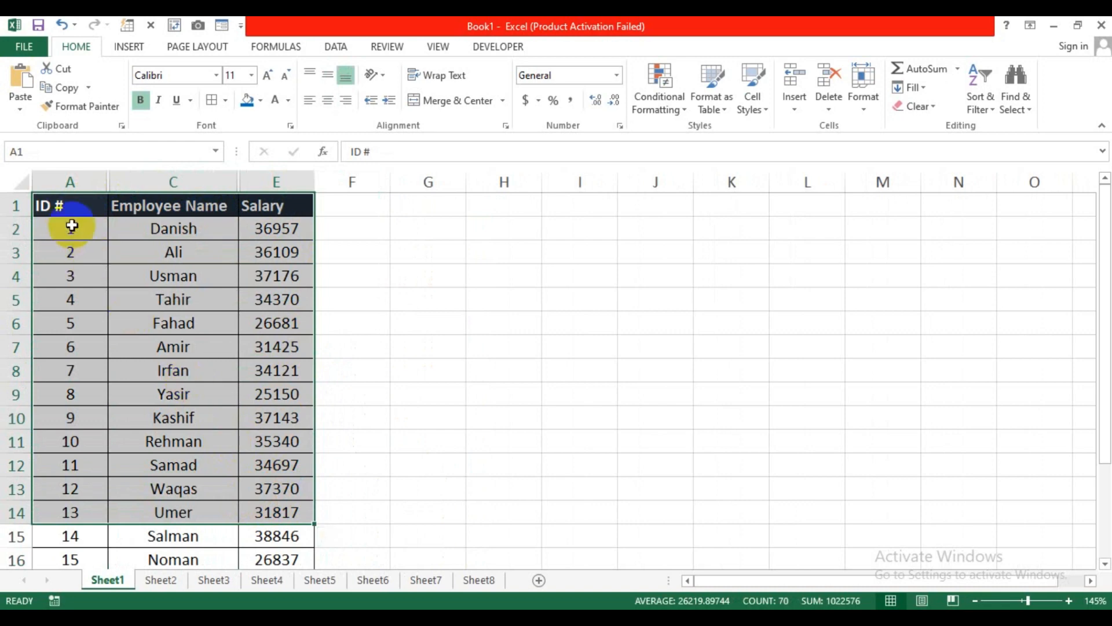
pyautogui.moveTo(62, 202); pyautogui.dragTo(305, 452)
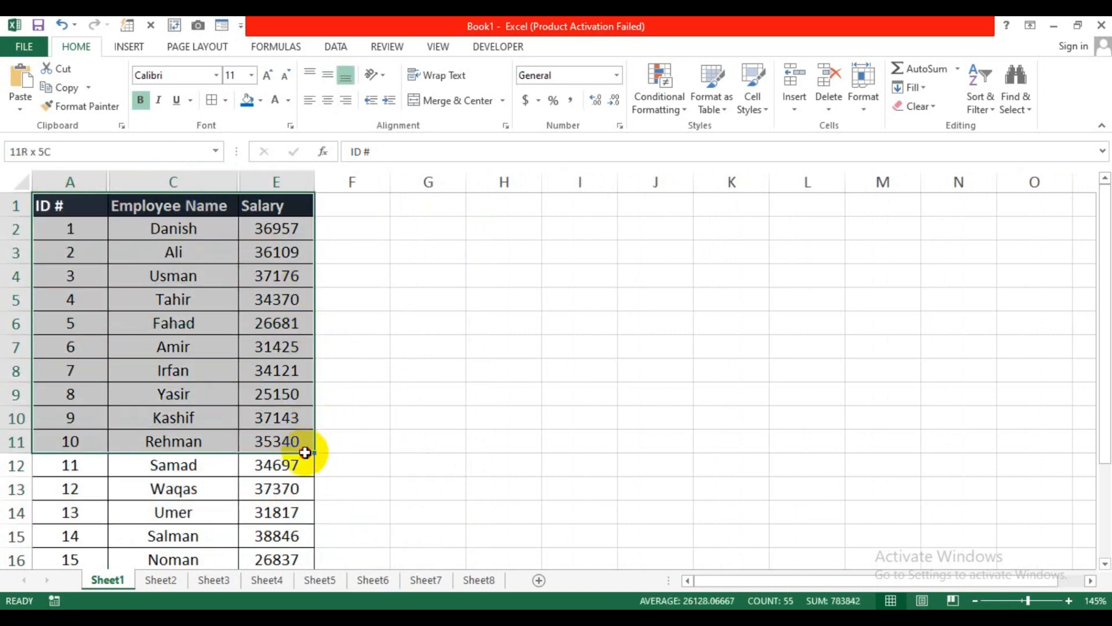
pyautogui.hotkey('ctrl', 'c')
pyautogui.click(161, 579)
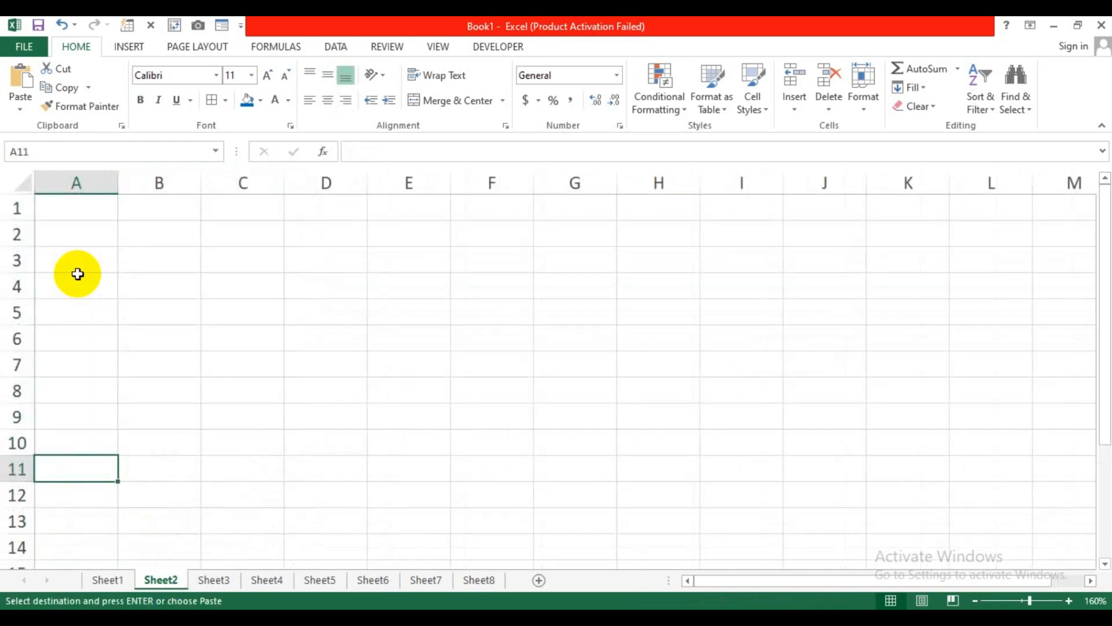
pyautogui.click(68, 218)
pyautogui.hotkey('ctrl', 'v')
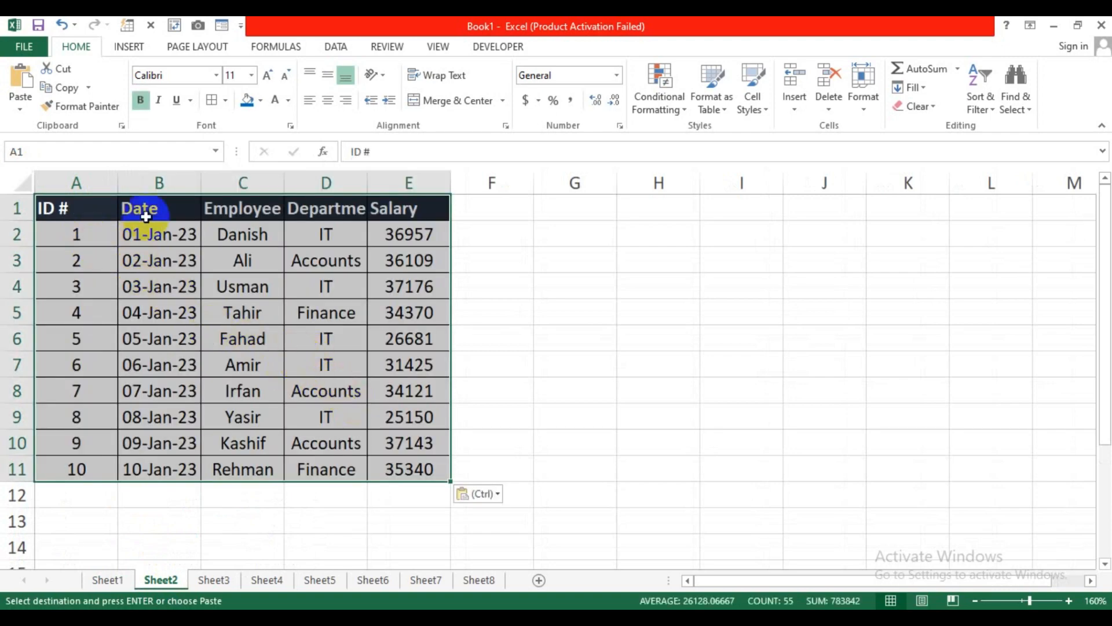
pyautogui.moveTo(141, 208); pyautogui.dragTo(172, 387)
pyautogui.moveTo(340, 213); pyautogui.dragTo(352, 354)
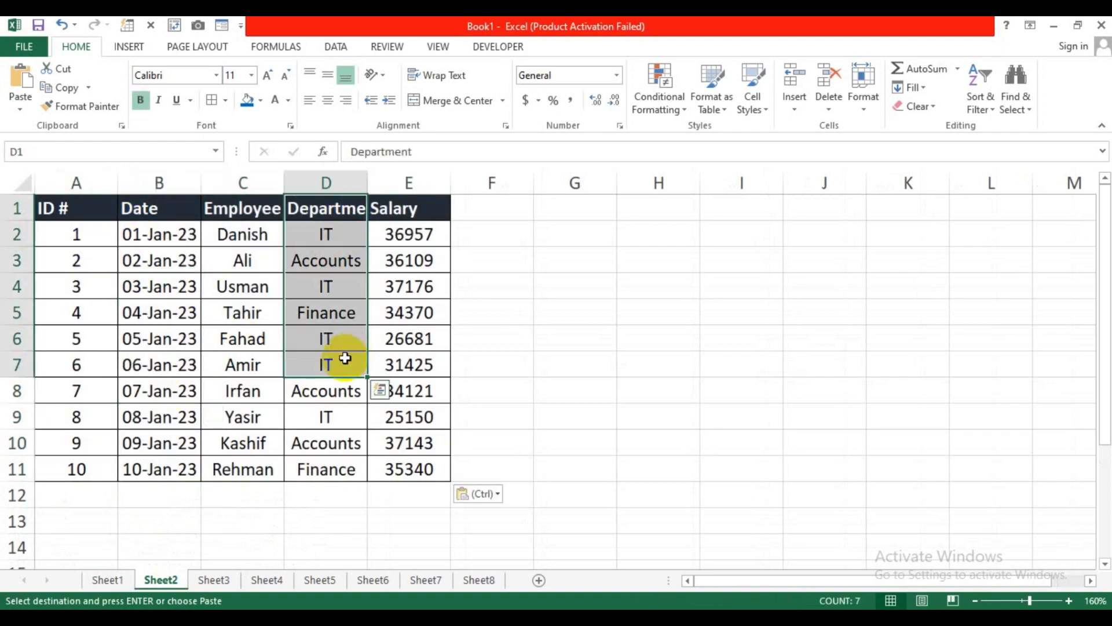
pyautogui.hotkey('ctrl', 'z')
pyautogui.click(238, 489)
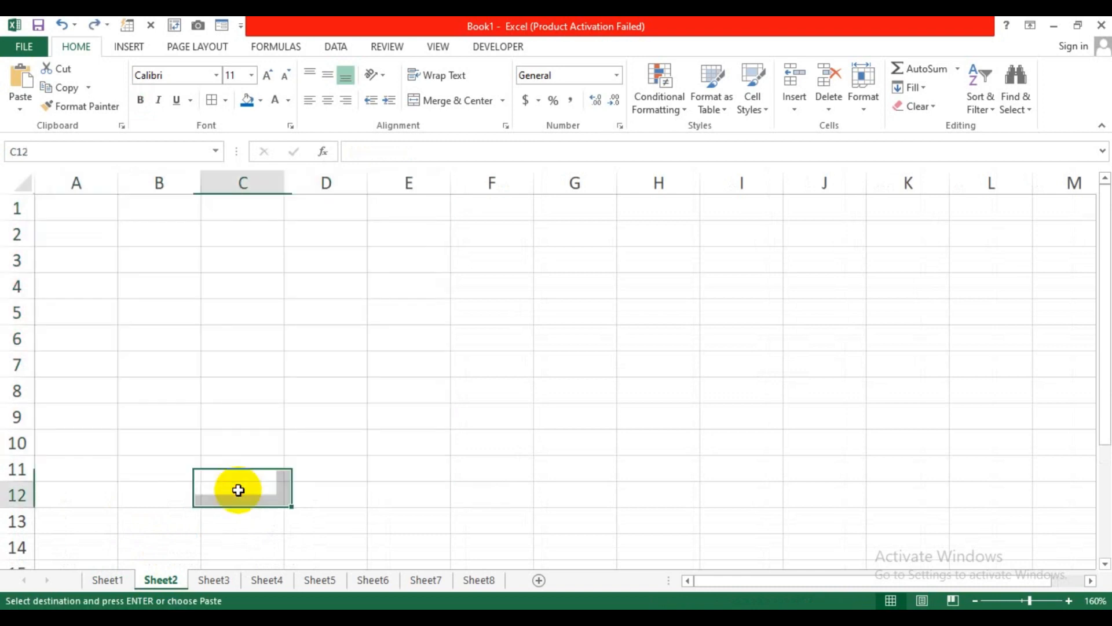
pyautogui.click(110, 580)
pyautogui.moveTo(87, 200); pyautogui.dragTo(79, 263)
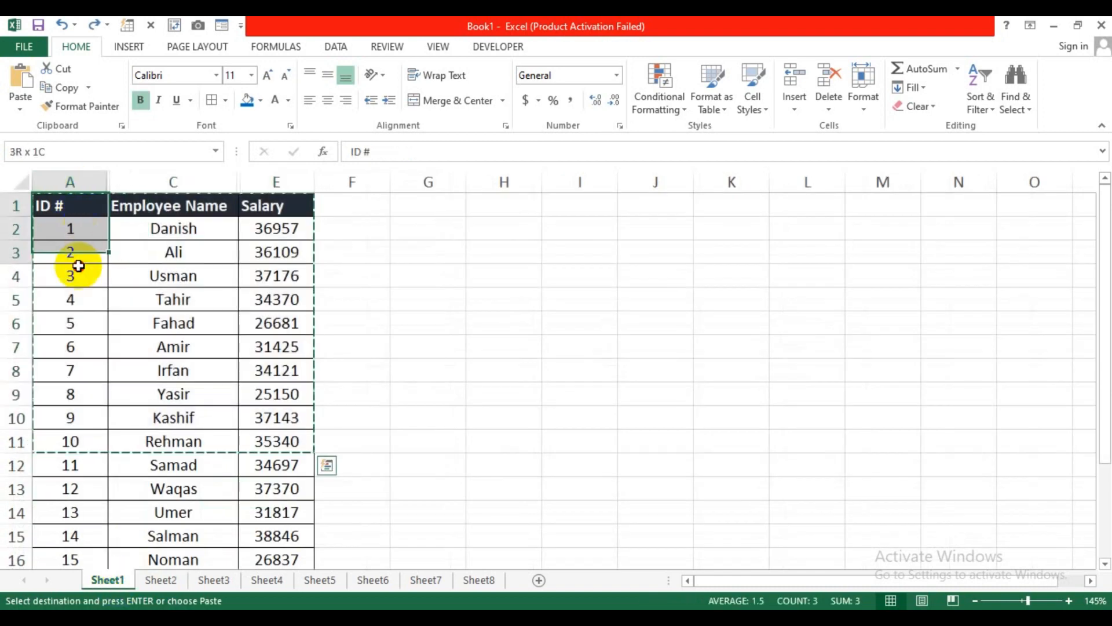
pyautogui.moveTo(173, 206); pyautogui.dragTo(187, 296)
pyautogui.doubleClick(363, 231)
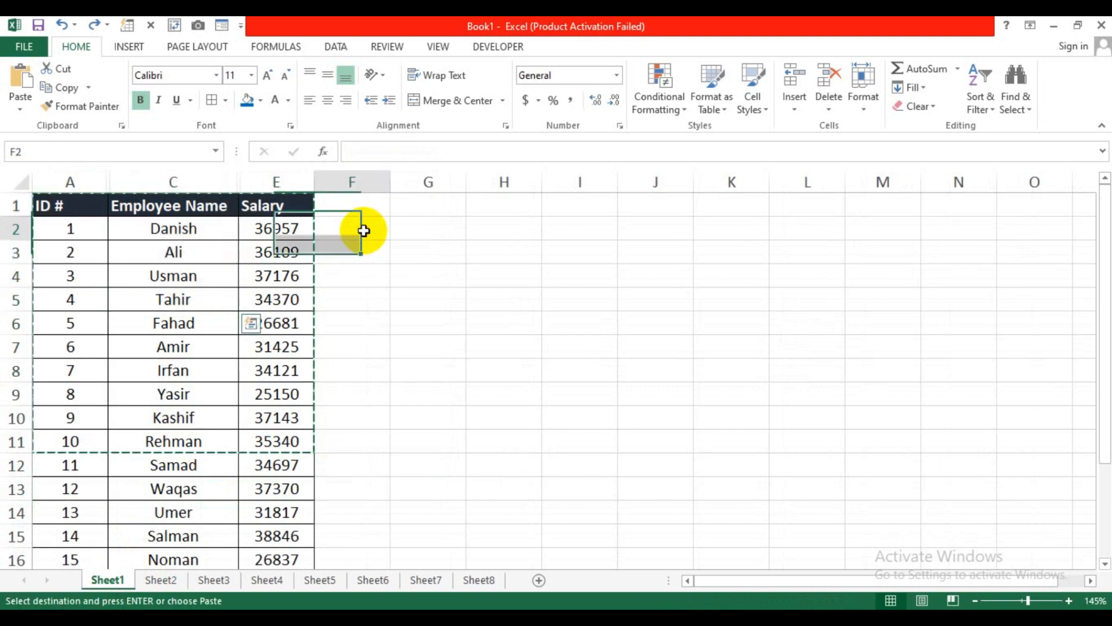
pyautogui.click(361, 280)
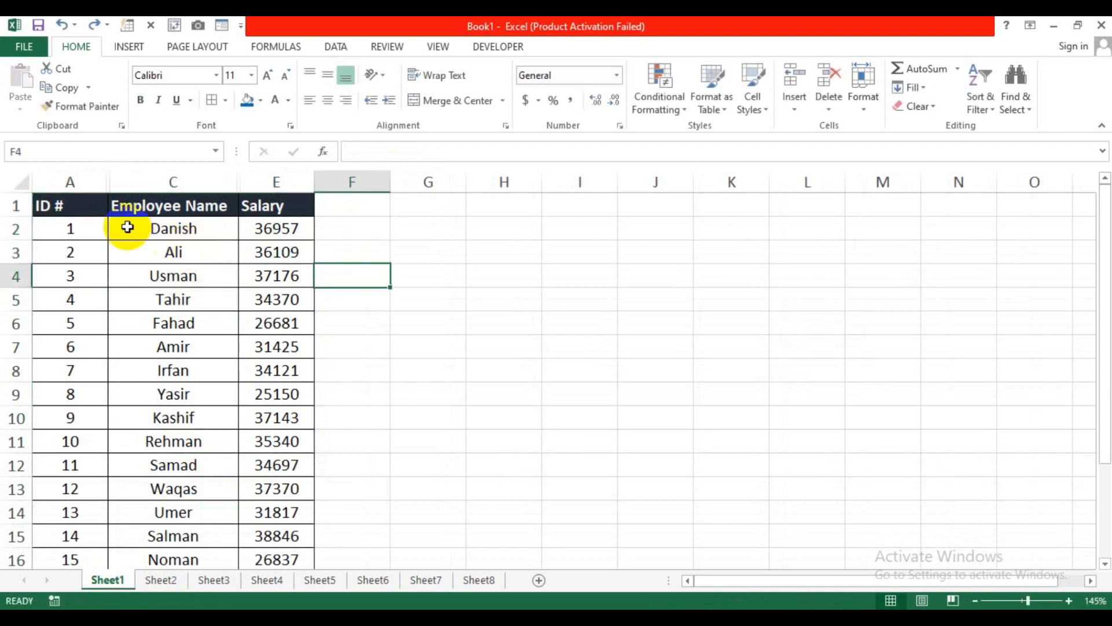
pyautogui.moveTo(66, 214); pyautogui.dragTo(270, 441)
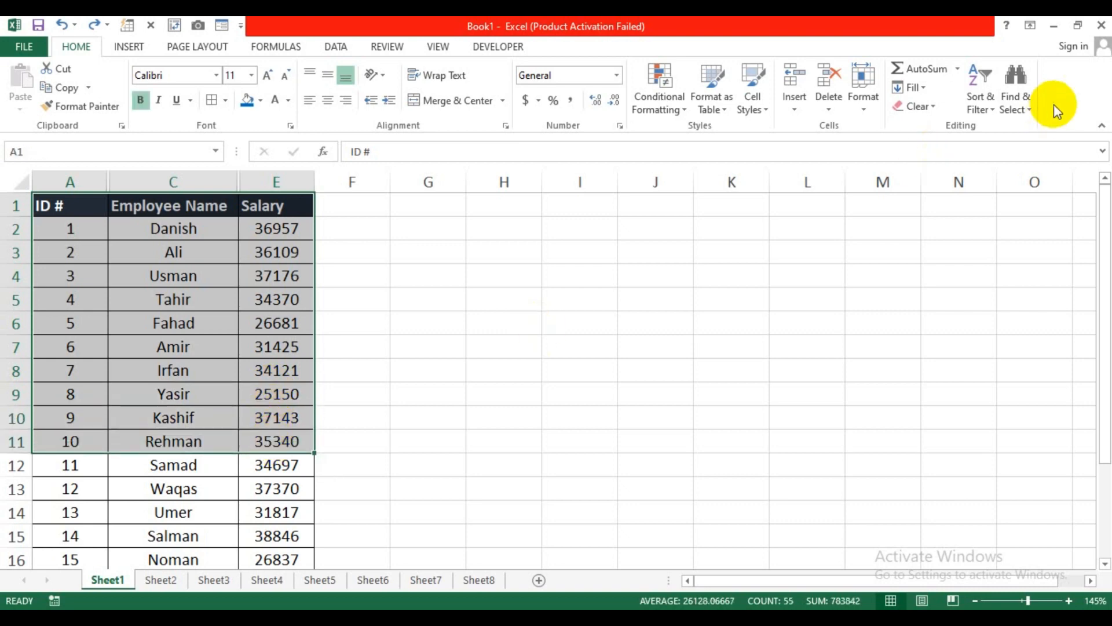
# Step: Restrict the table selection with Go To Special's Visible cells only option
pyautogui.click(1024, 108)
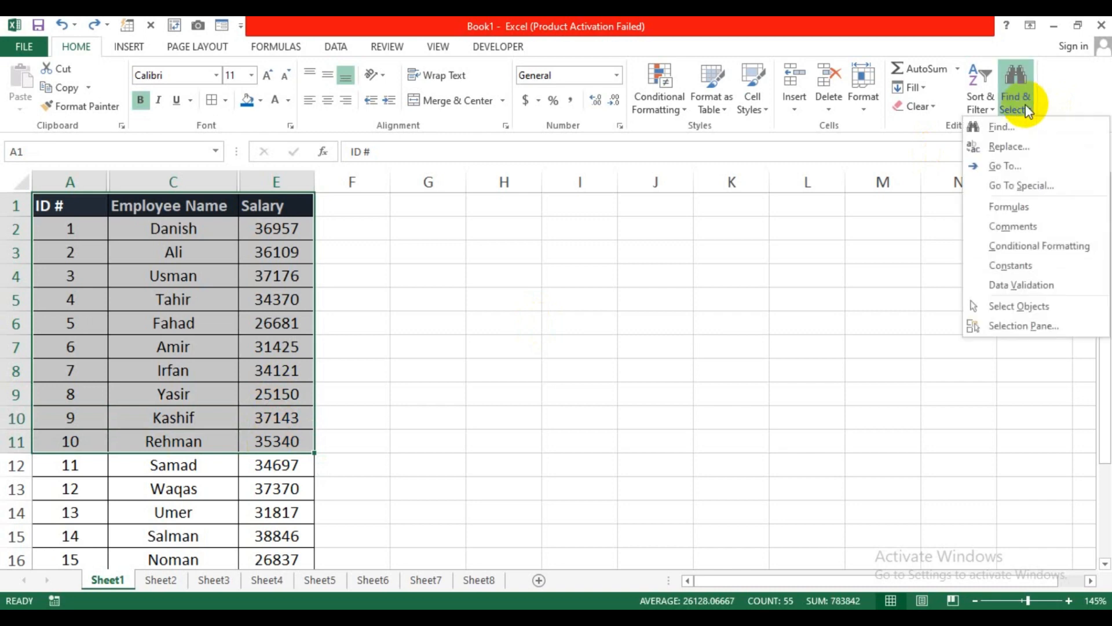
pyautogui.click(1025, 187)
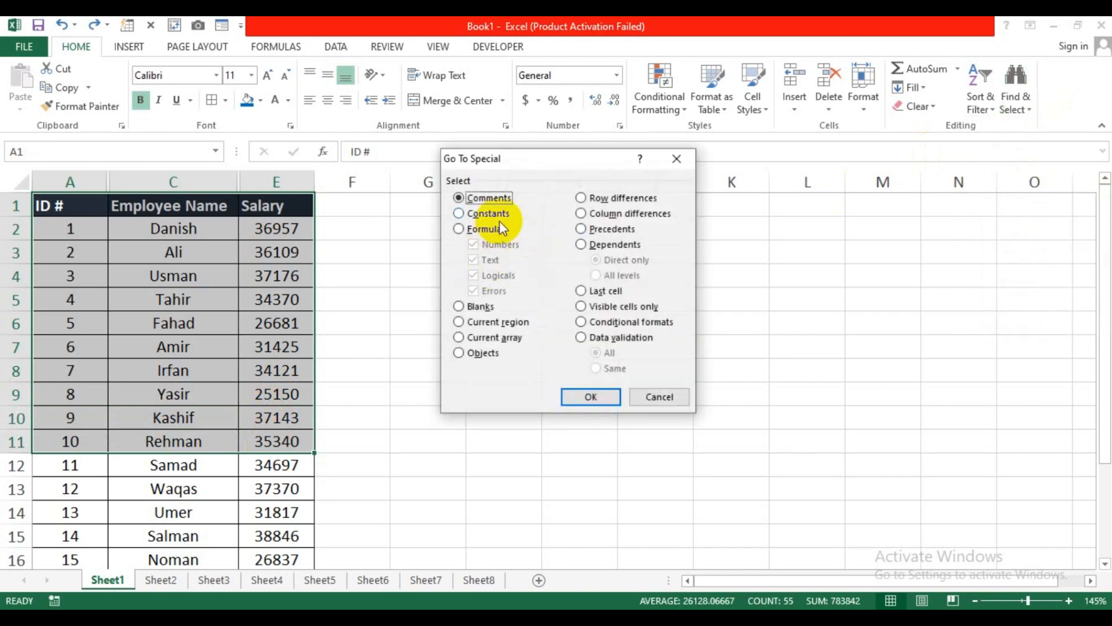
pyautogui.moveTo(512, 172); pyautogui.dragTo(409, 216)
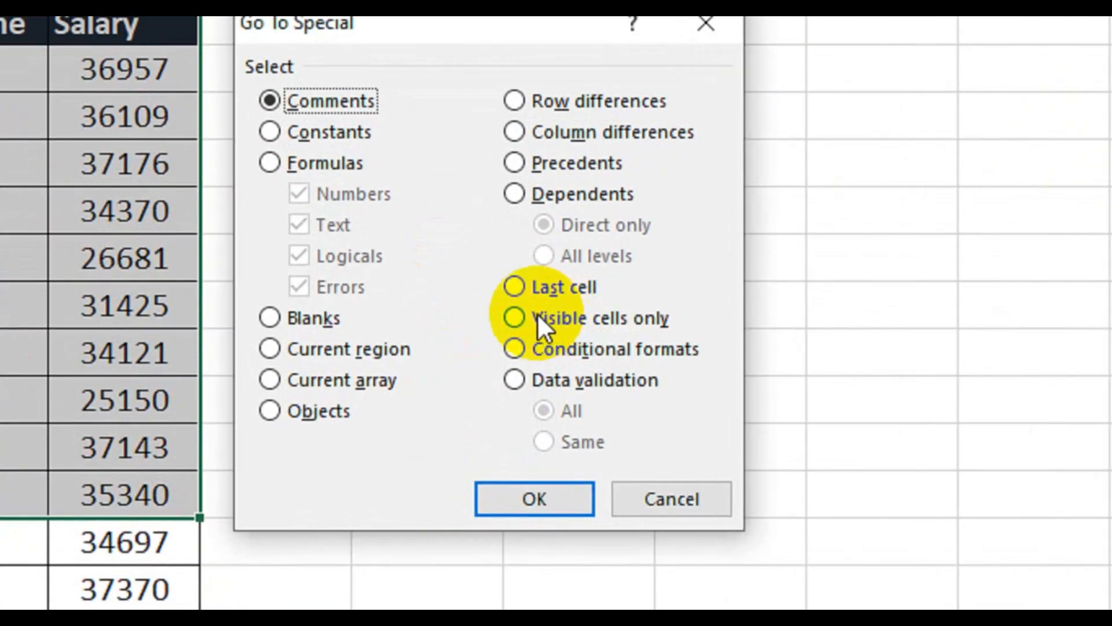
pyautogui.click(515, 318)
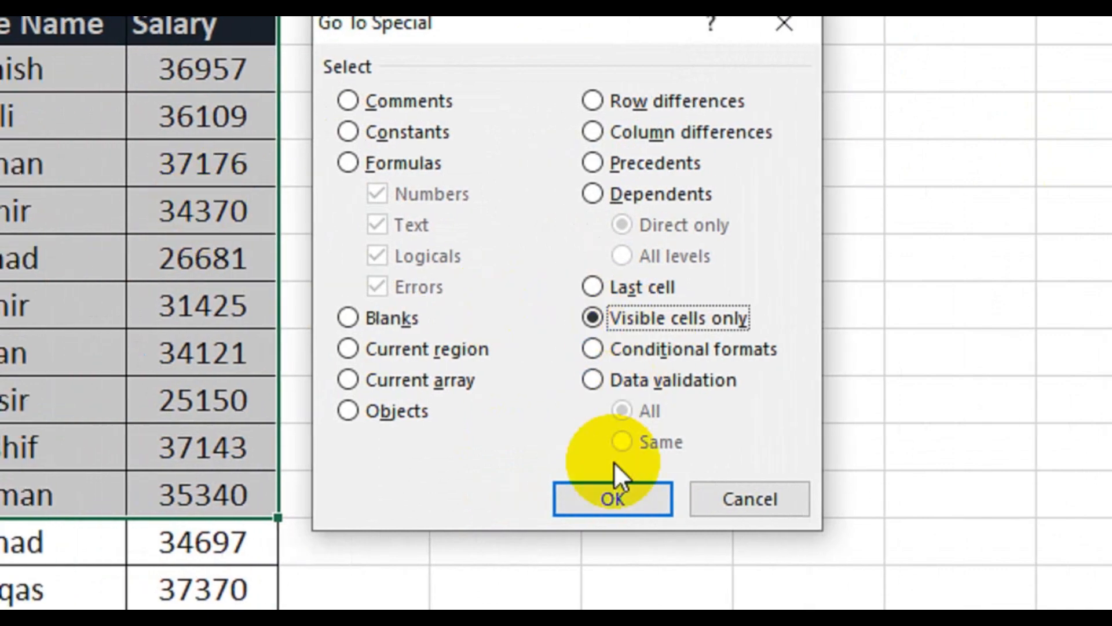
pyautogui.click(613, 495)
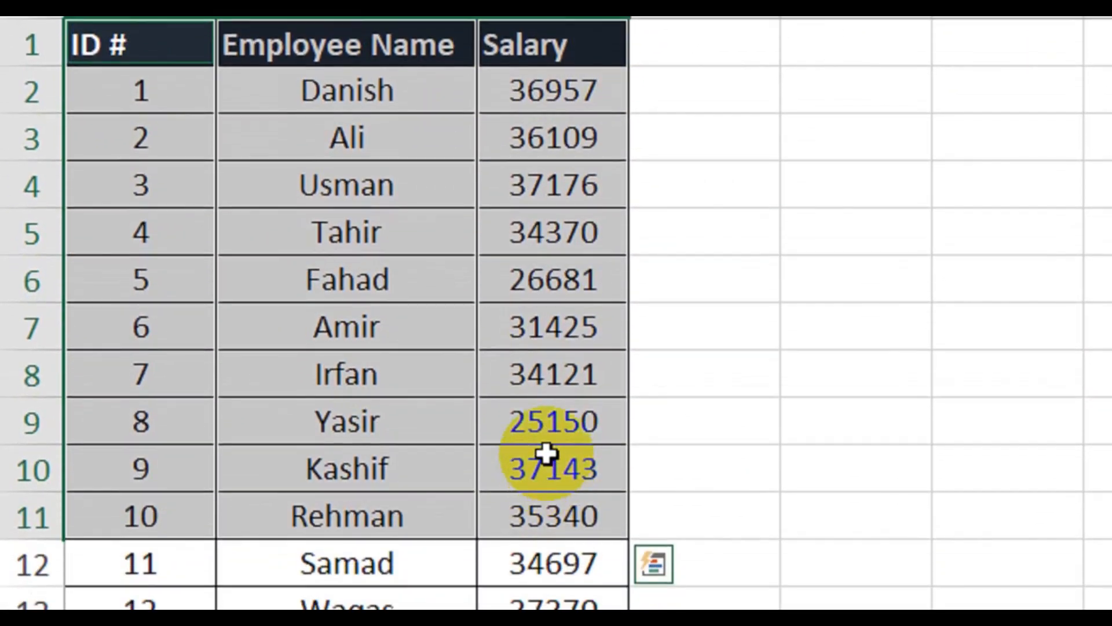
# Step: Paste the visible-only table into Sheet2 at A1 and autofit column B to 'Employee Name'
pyautogui.hotkey('ctrl', 'c')
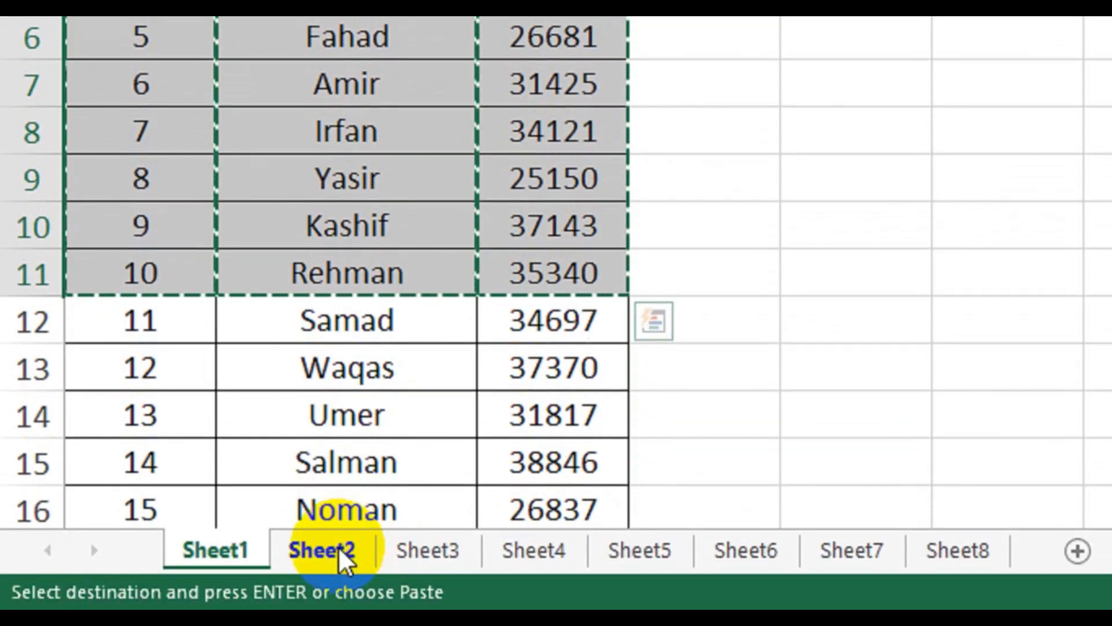
pyautogui.click(322, 549)
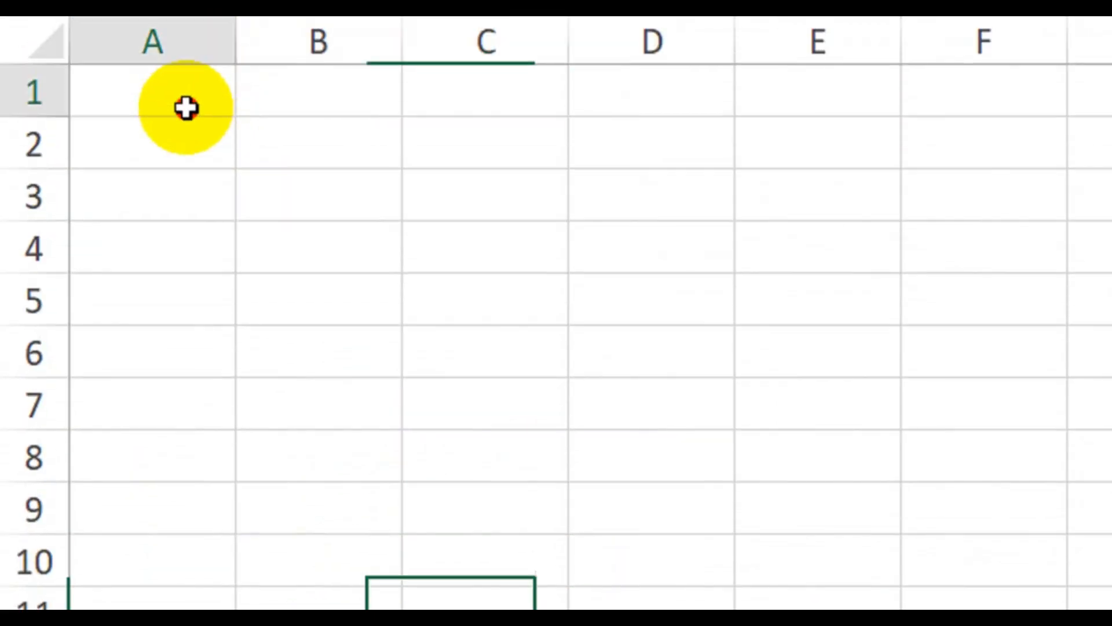
pyautogui.click(191, 110)
pyautogui.hotkey('ctrl', 'v')
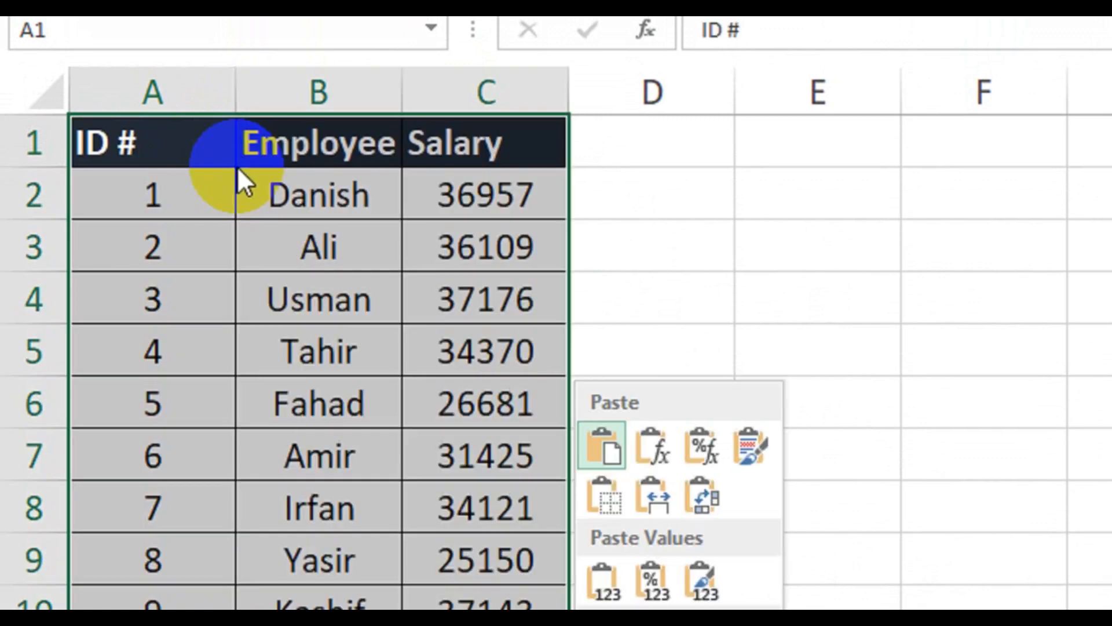
pyautogui.press('Escape')
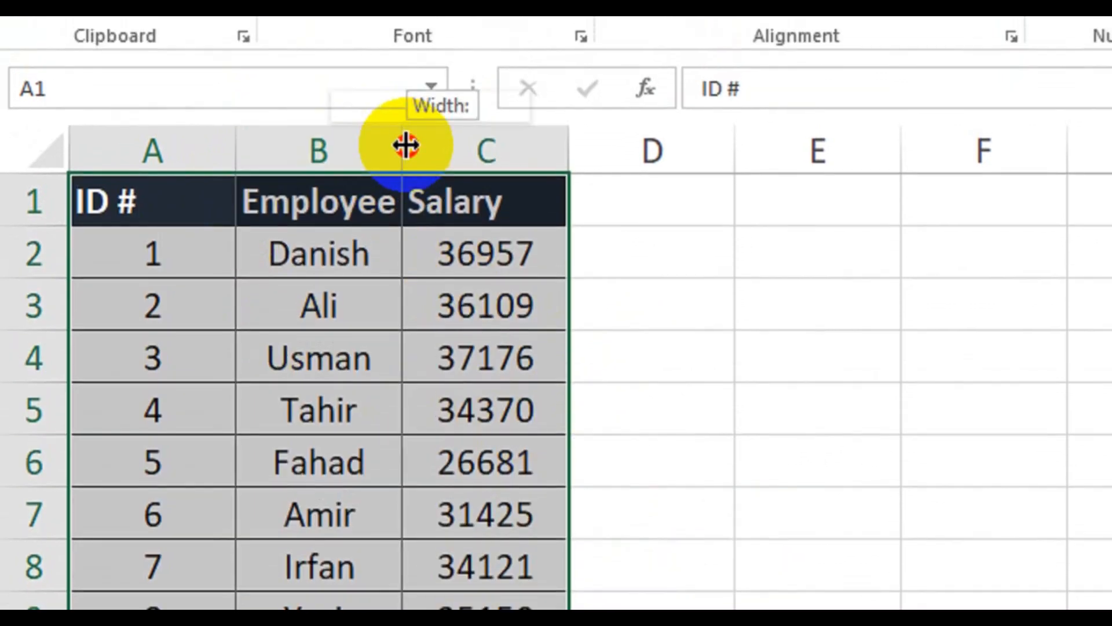
pyautogui.doubleClick(402, 95)
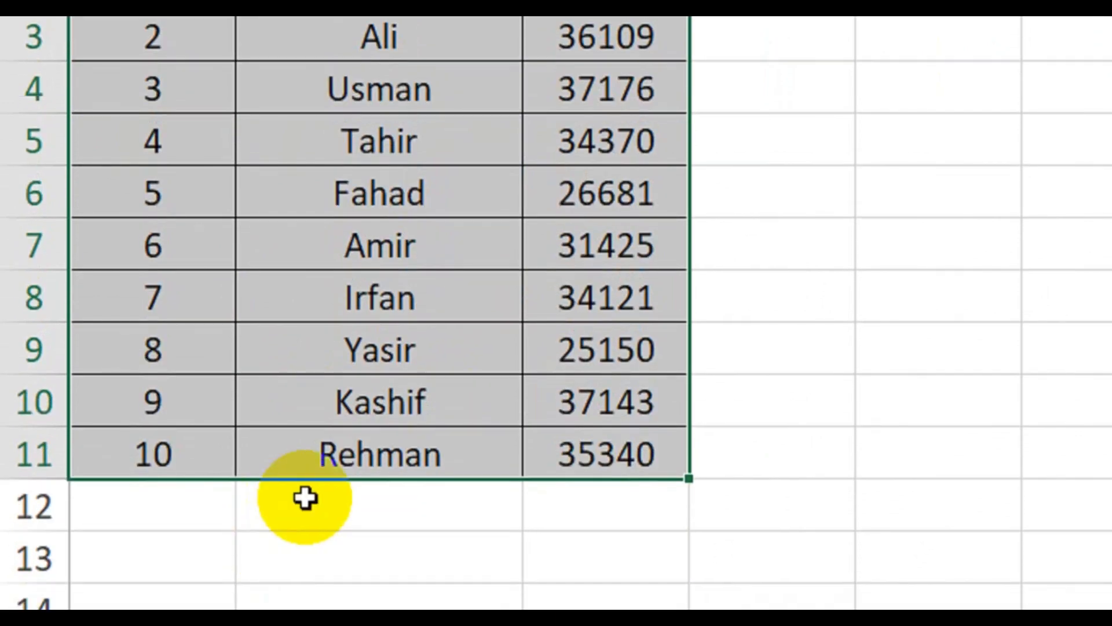
# Step: Return to Sheet1's employee table and cancel the pending copy
pyautogui.click(223, 559)
pyautogui.click(454, 87)
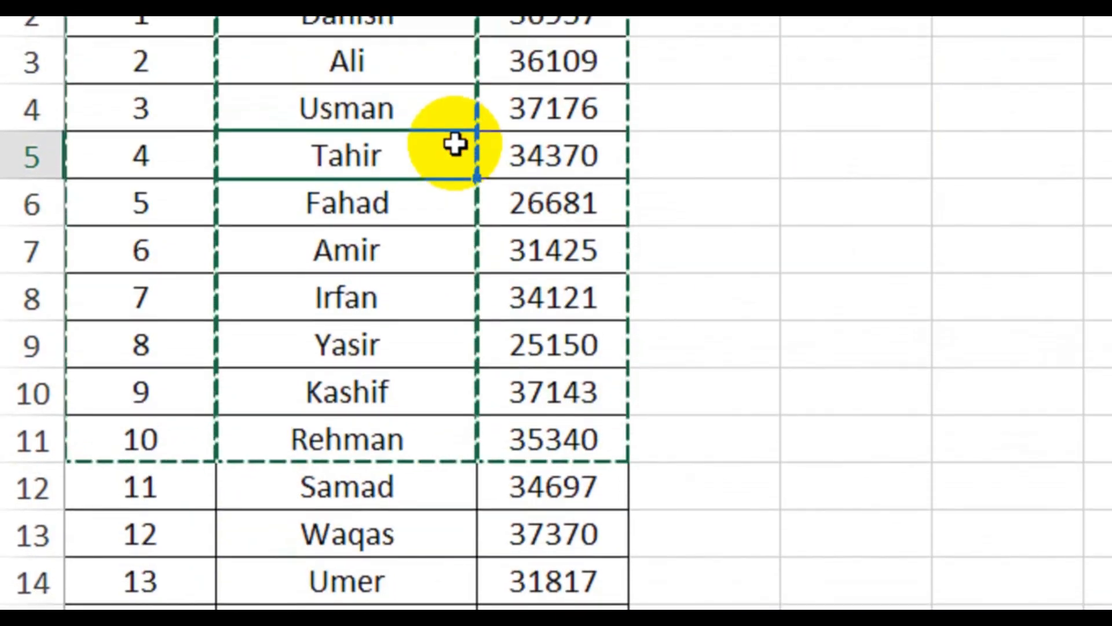
pyautogui.click(672, 270)
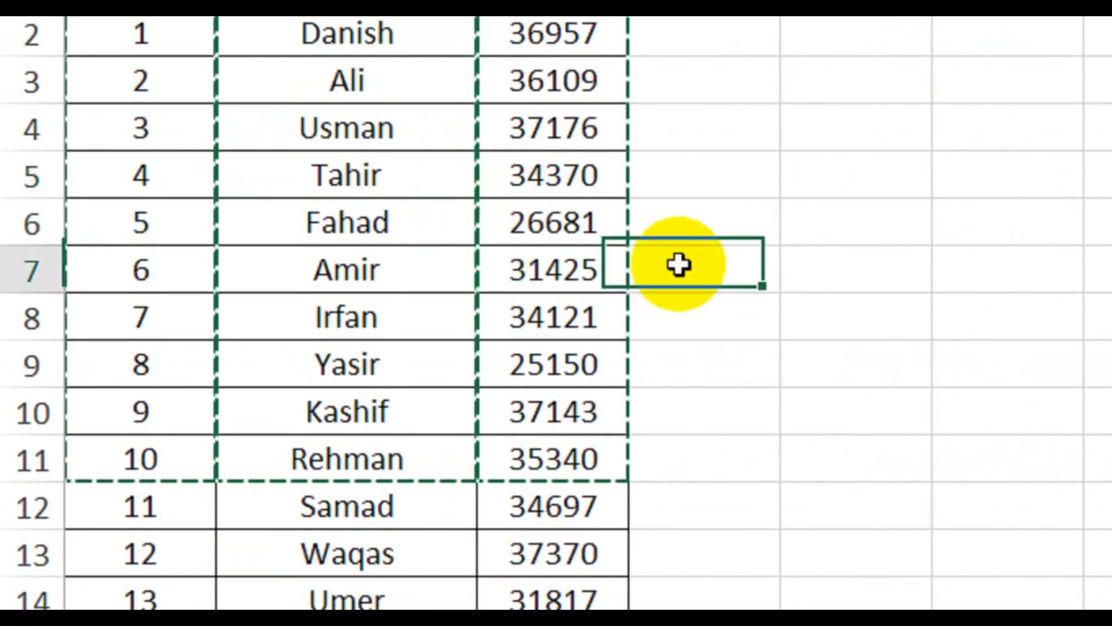
pyautogui.press('Escape')
pyautogui.moveTo(740, 335); pyautogui.dragTo(739, 347)
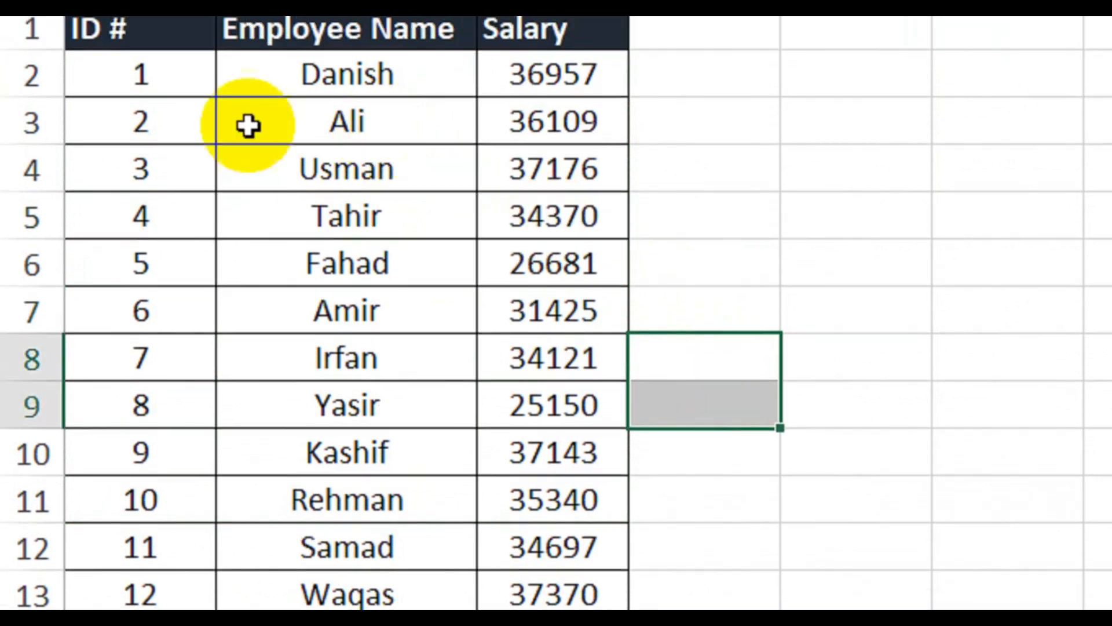
pyautogui.click(248, 125)
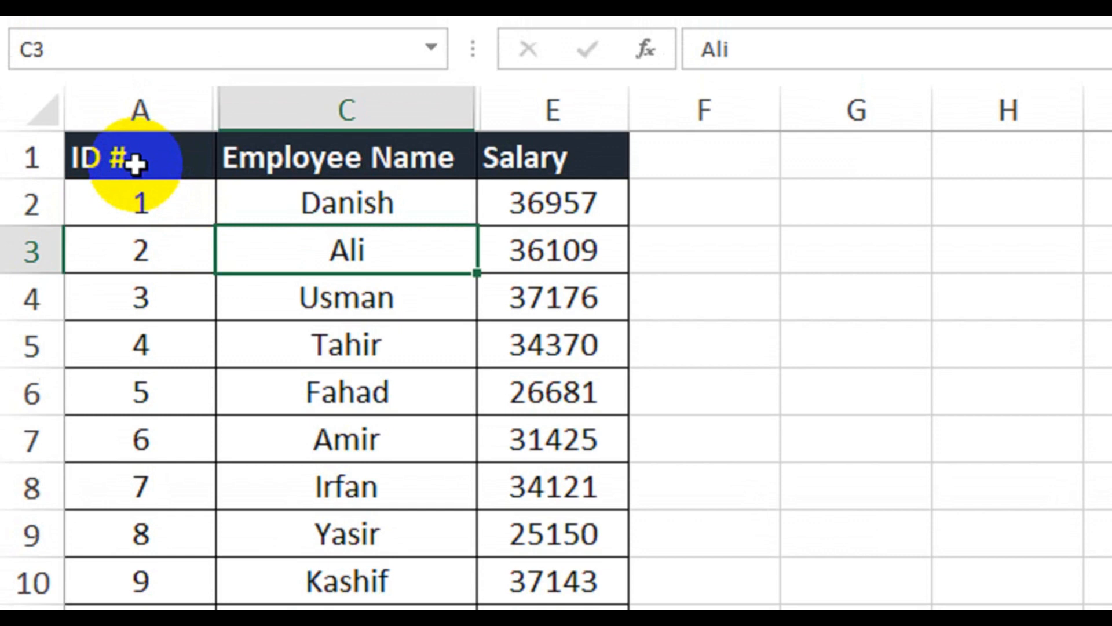
# Step: Select the table from ID # to Rehman's salary and copy only visible cells with Alt+;
pyautogui.moveTo(135, 164); pyautogui.dragTo(592, 625)
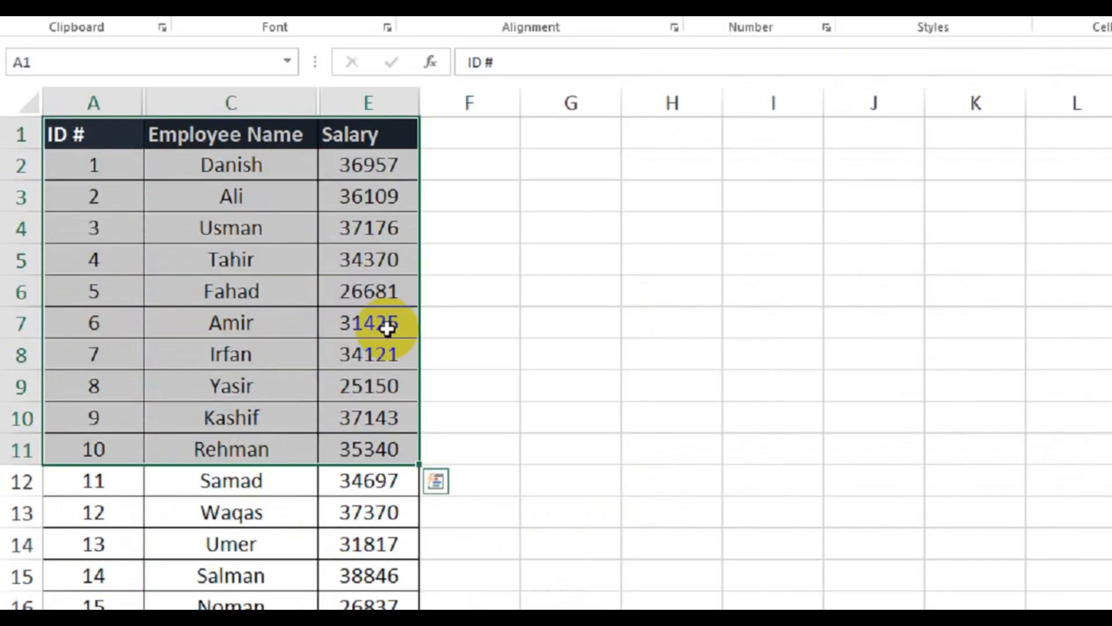
pyautogui.hotkey('alt', ';')
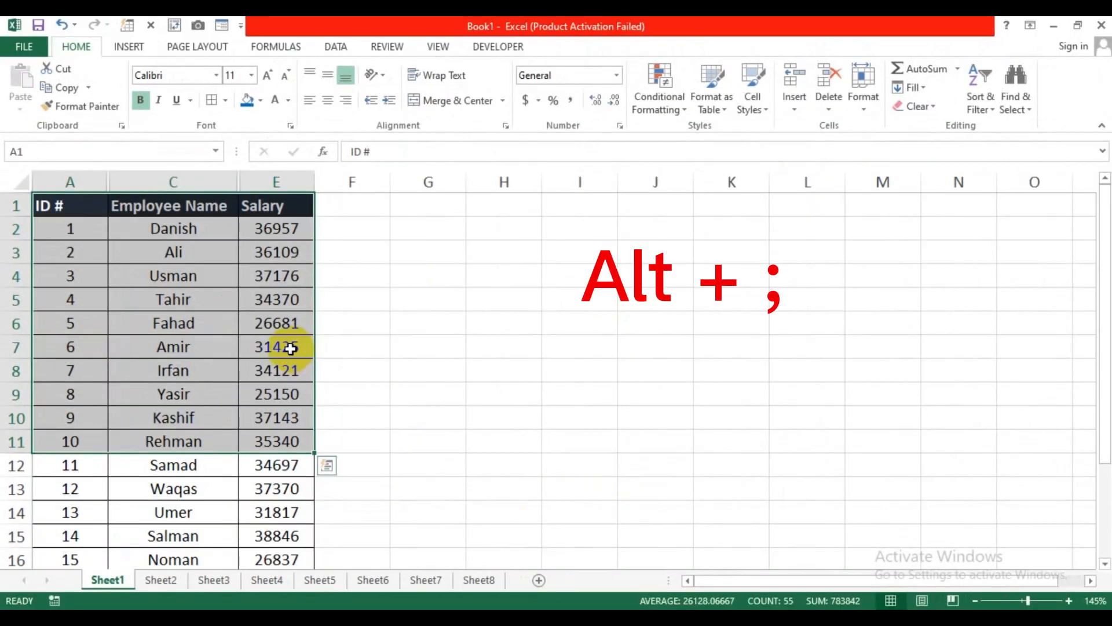
pyautogui.hotkey('alt', ';')
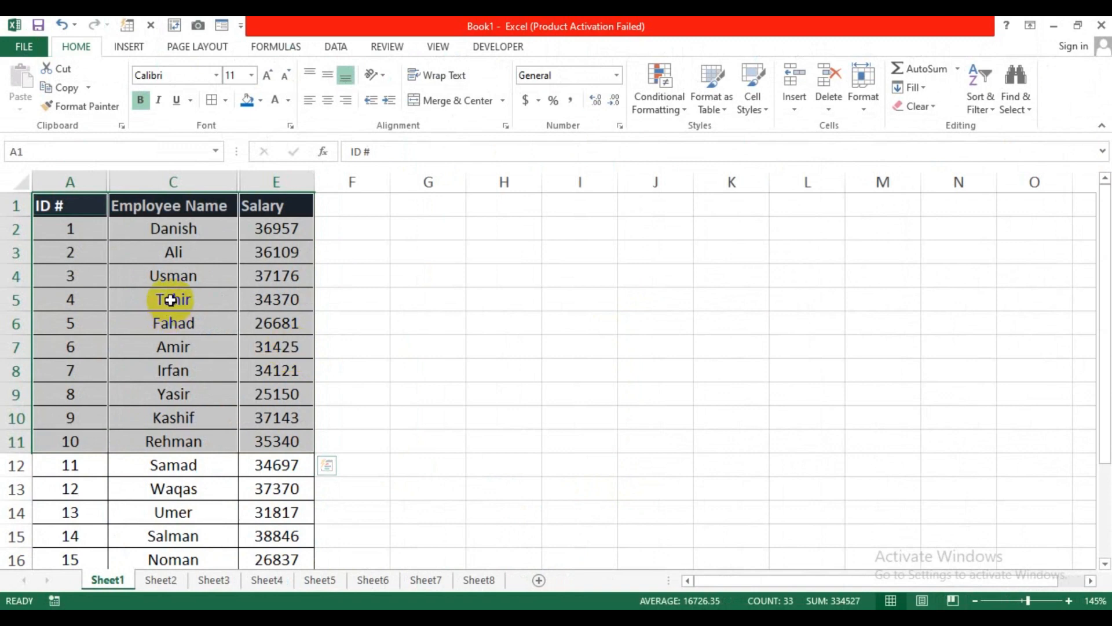
pyautogui.hotkey('ctrl', 'c')
# Step: Paste the copy at Sheet2 cell E1, autofit column F, and move to Sheet3
pyautogui.click(160, 580)
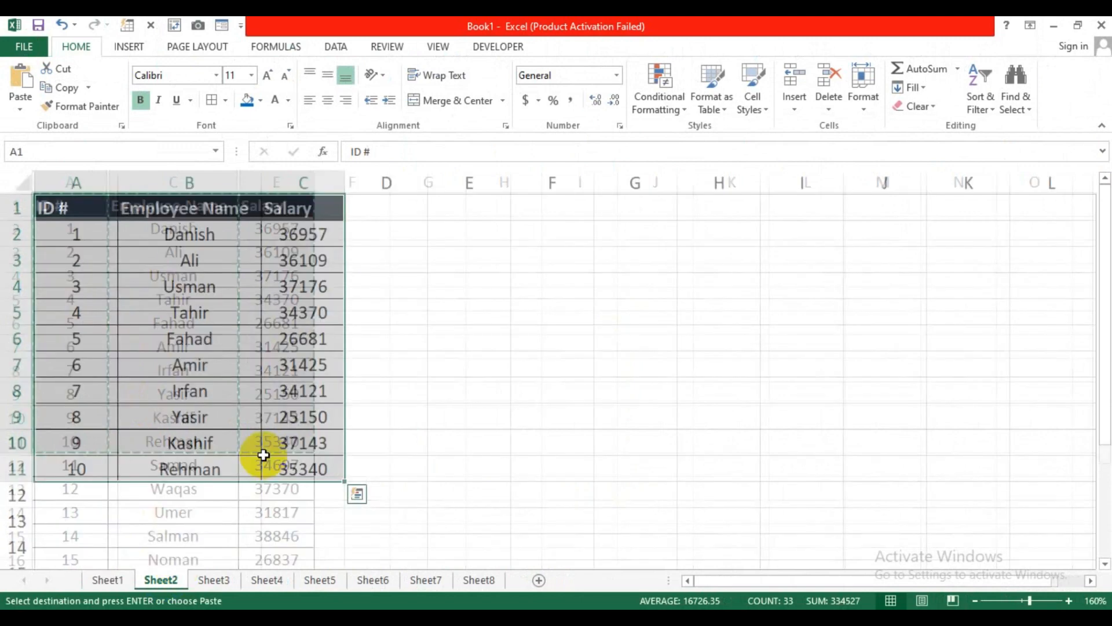
pyautogui.click(449, 225)
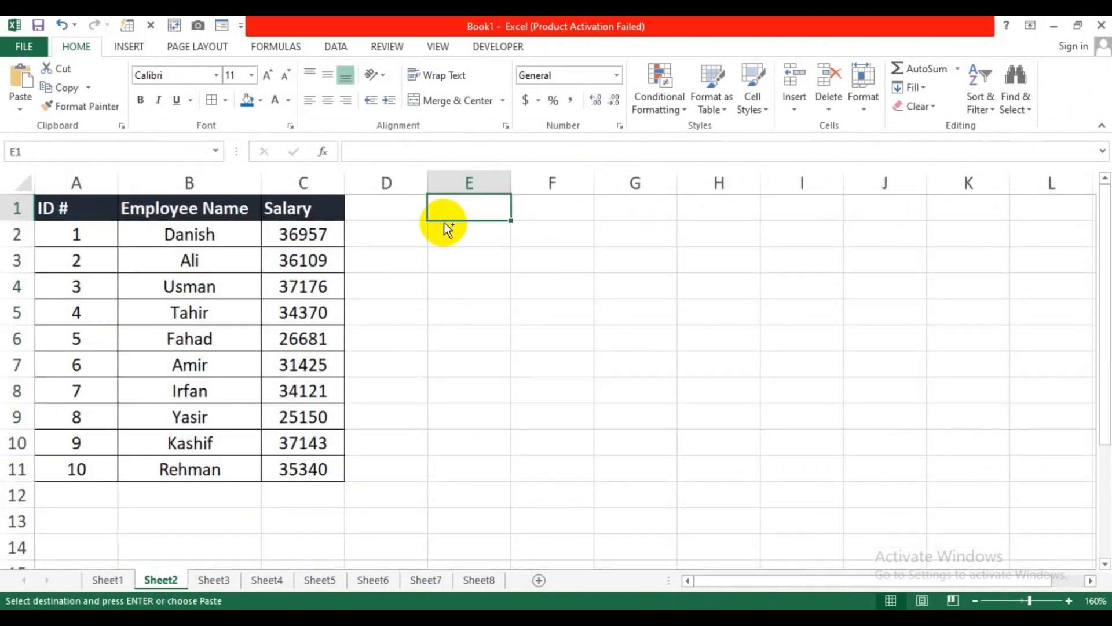
pyautogui.hotkey('ctrl', 'v')
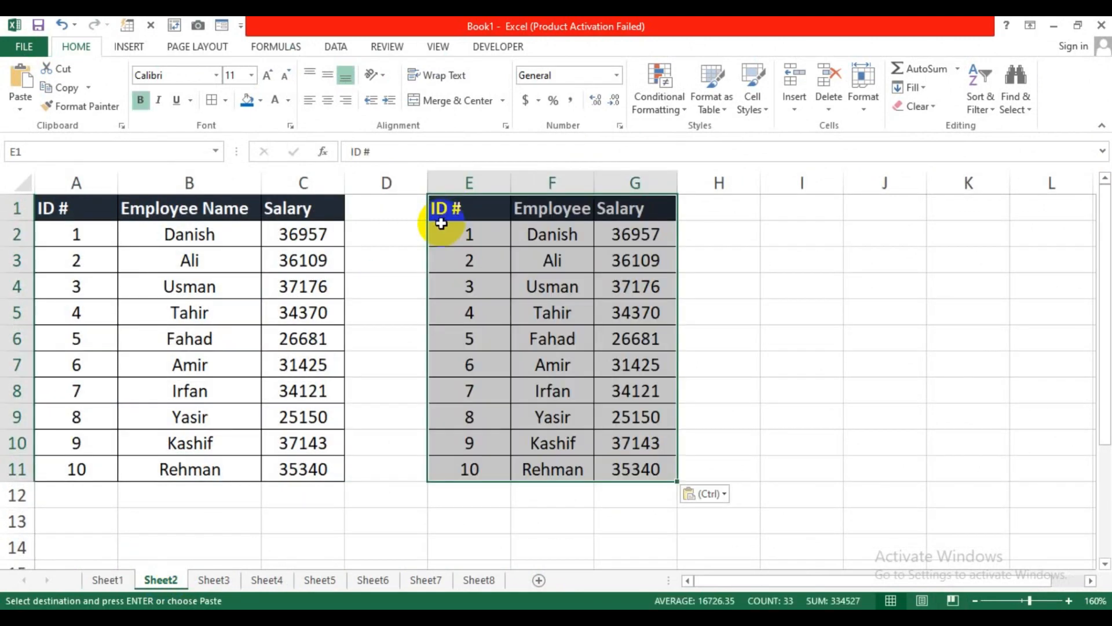
pyautogui.doubleClick(592, 183)
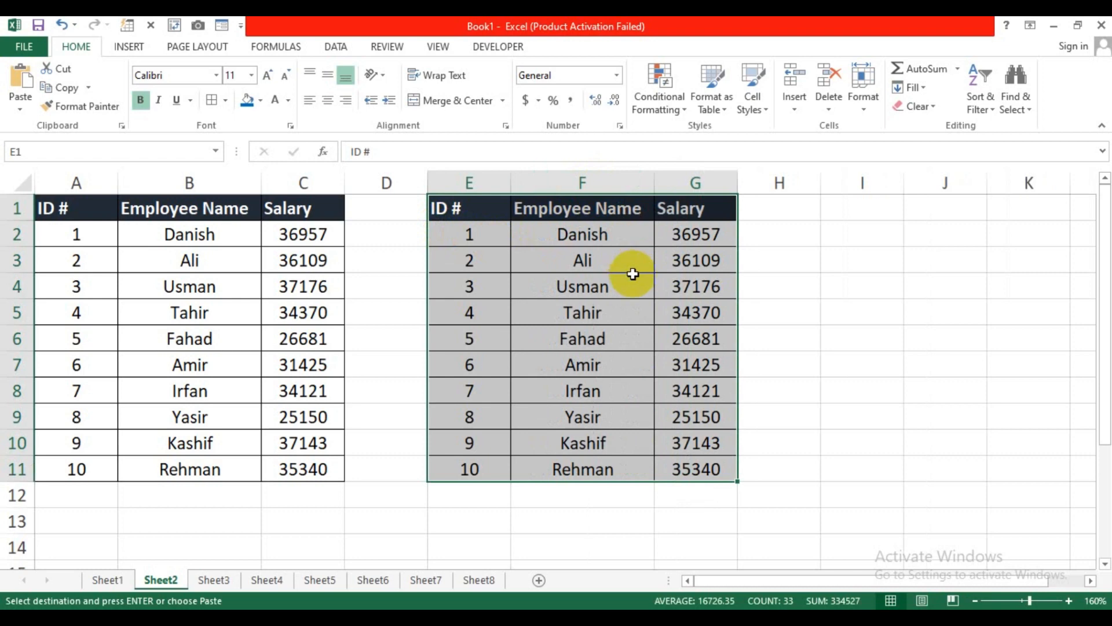
pyautogui.click(214, 580)
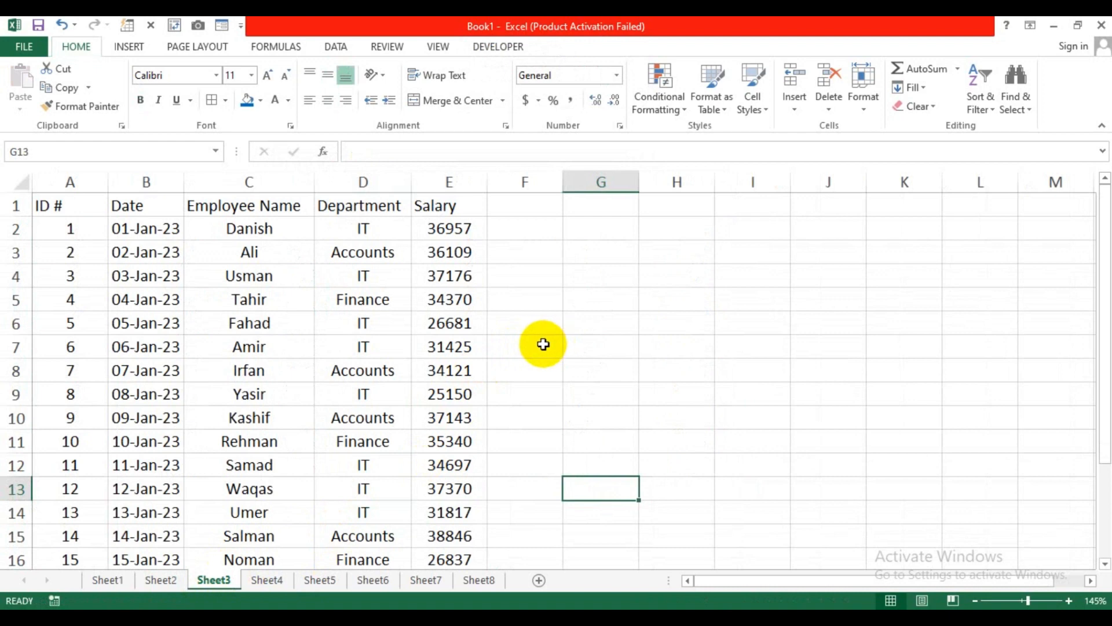
# Step: Select Sheet3's employee table, then pick a cell touching it
pyautogui.moveTo(95, 208); pyautogui.dragTo(450, 472)
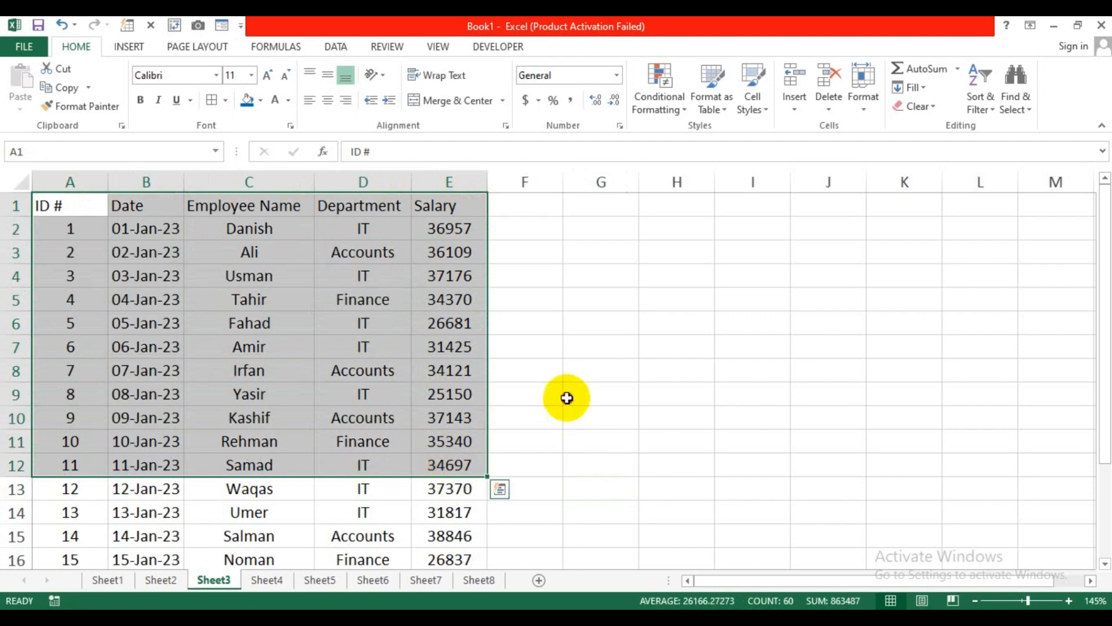
pyautogui.click(566, 394)
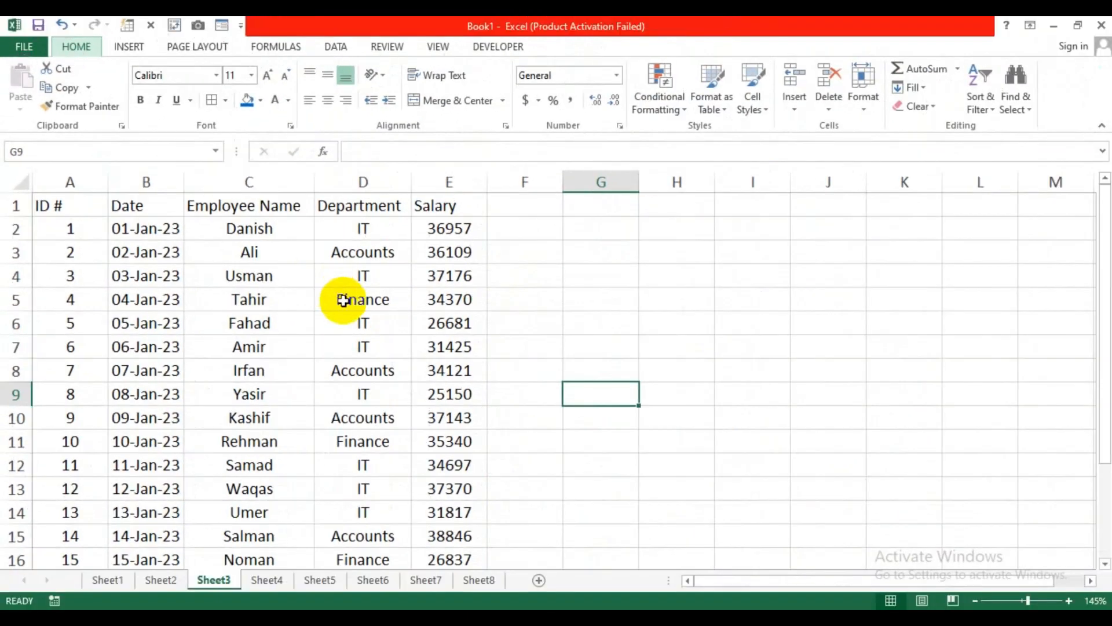
pyautogui.click(688, 443)
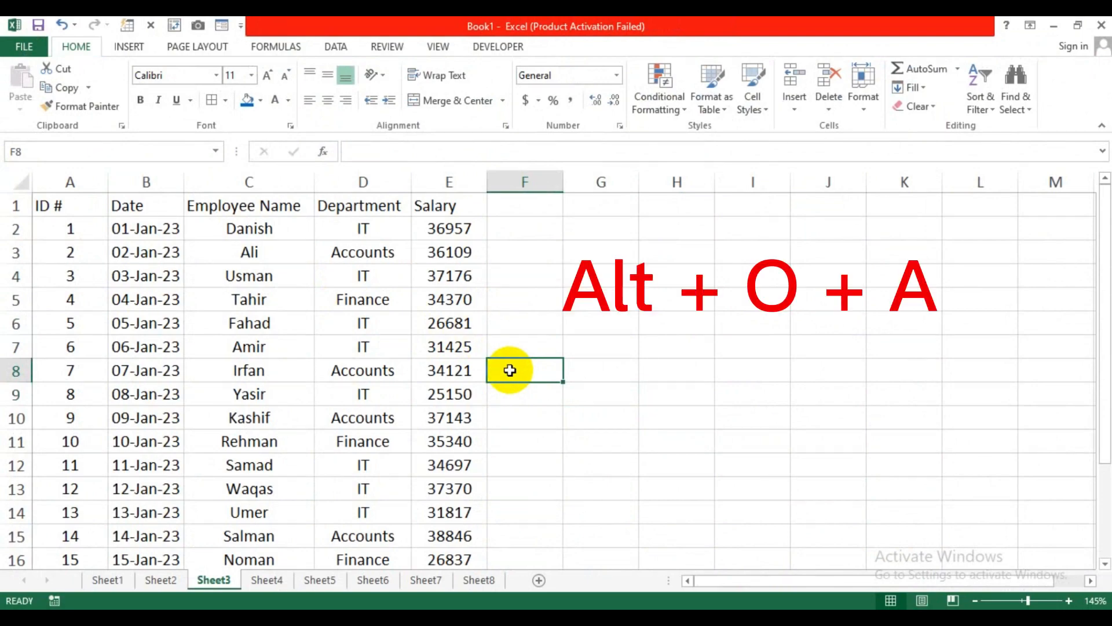
# Step: Apply the Colorful 2 AutoFormat to the table using Alt, O, A, then go to Sheet4
pyautogui.press('alt')
pyautogui.press('o')
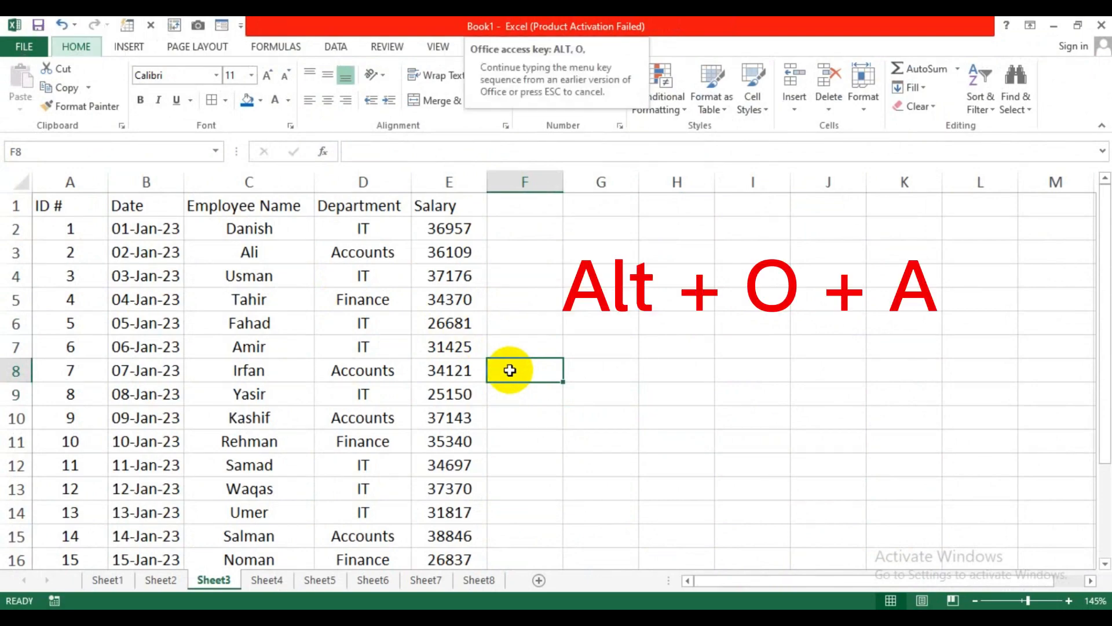
pyautogui.press('a')
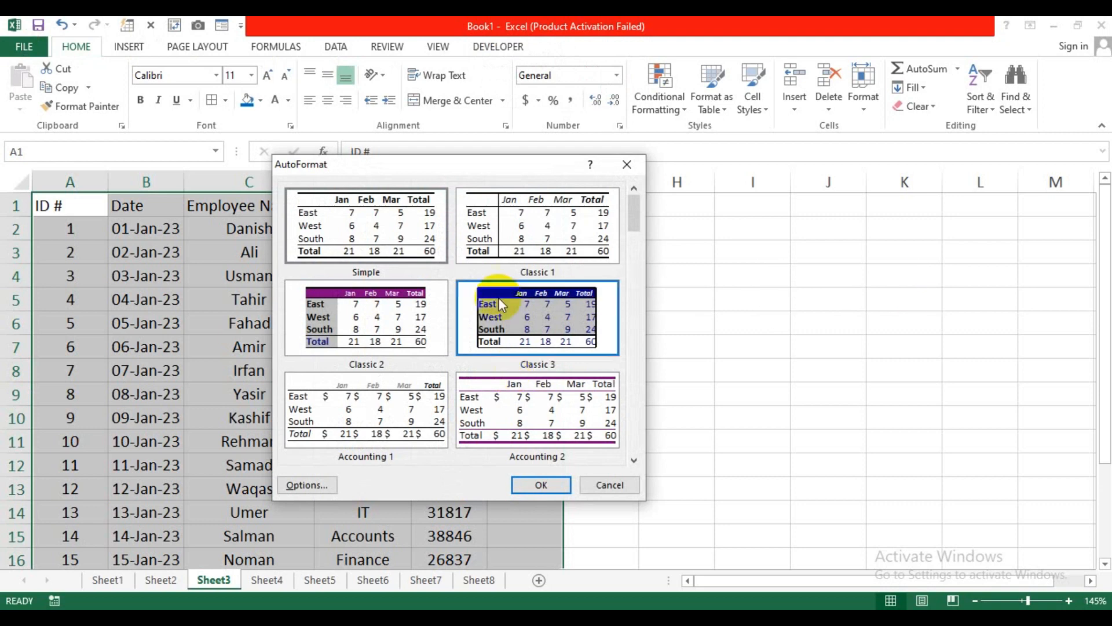
pyautogui.moveTo(441, 171); pyautogui.dragTo(619, 161)
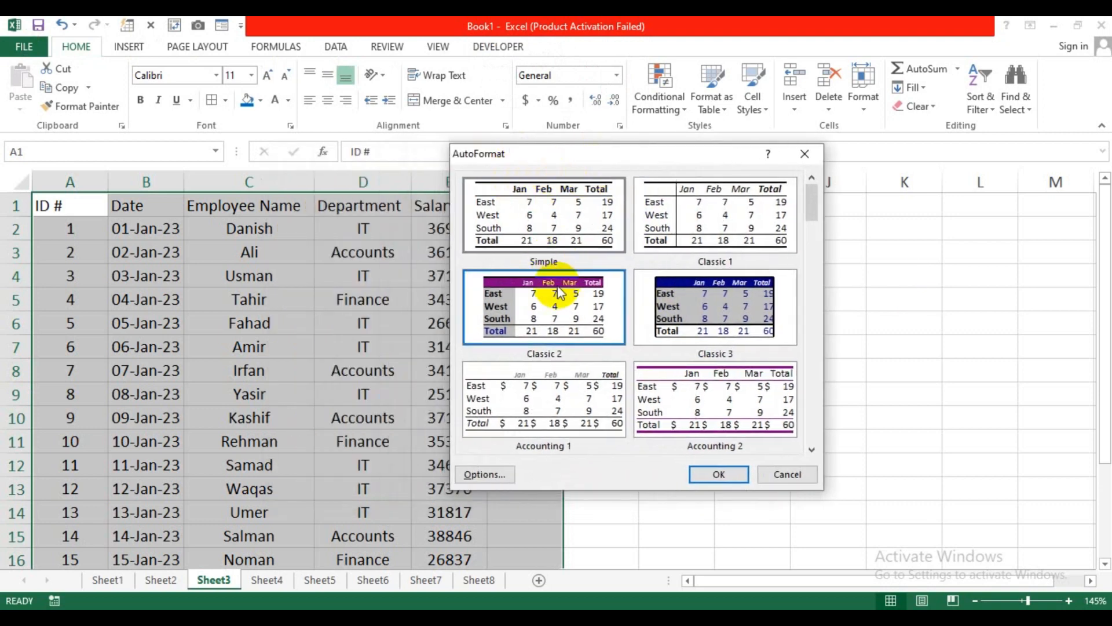
pyautogui.moveTo(814, 223); pyautogui.dragTo(805, 287)
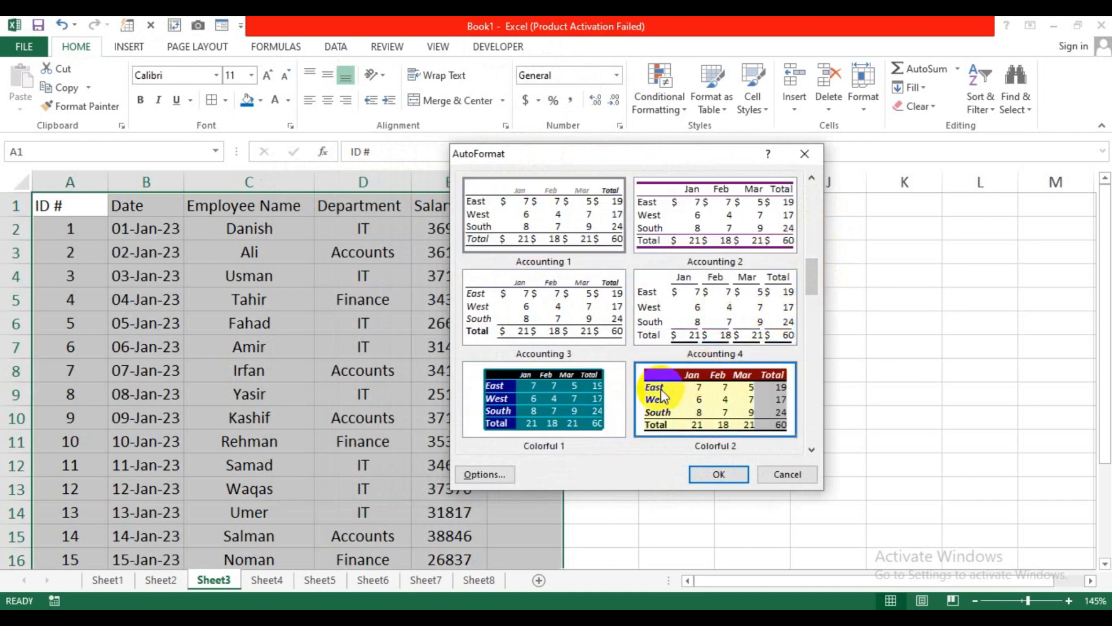
pyautogui.click(672, 409)
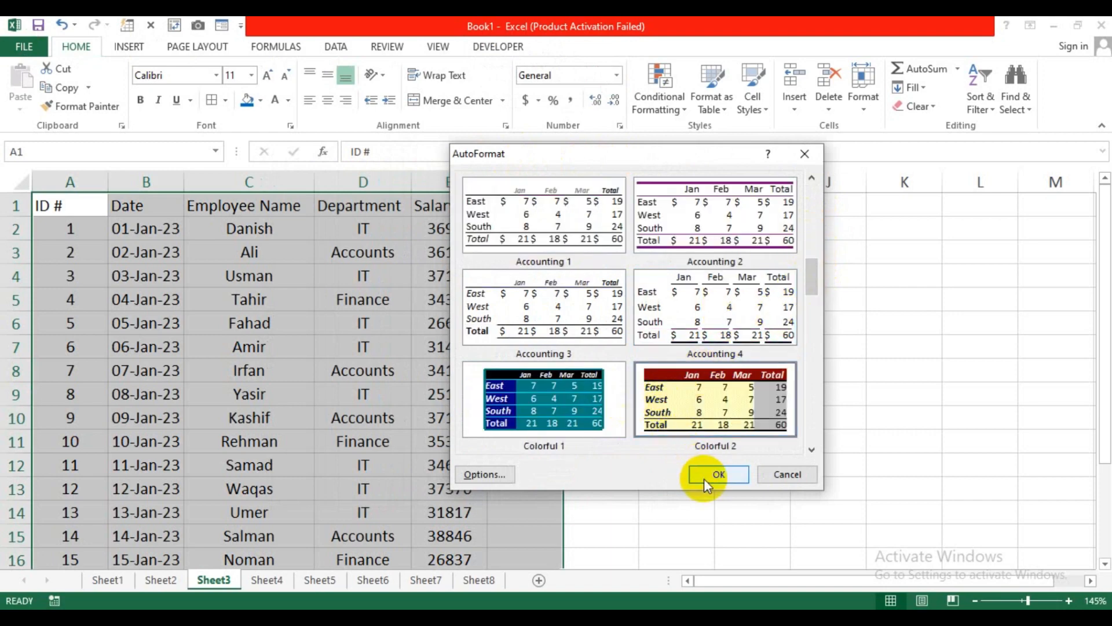
pyautogui.click(707, 477)
pyautogui.click(480, 370)
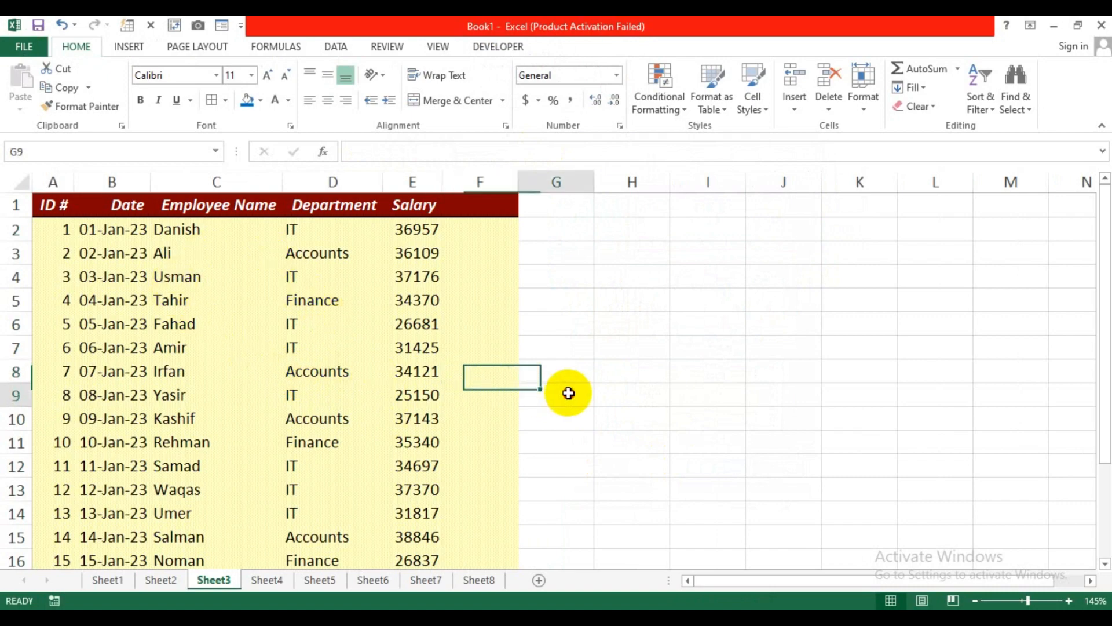
pyautogui.click(266, 579)
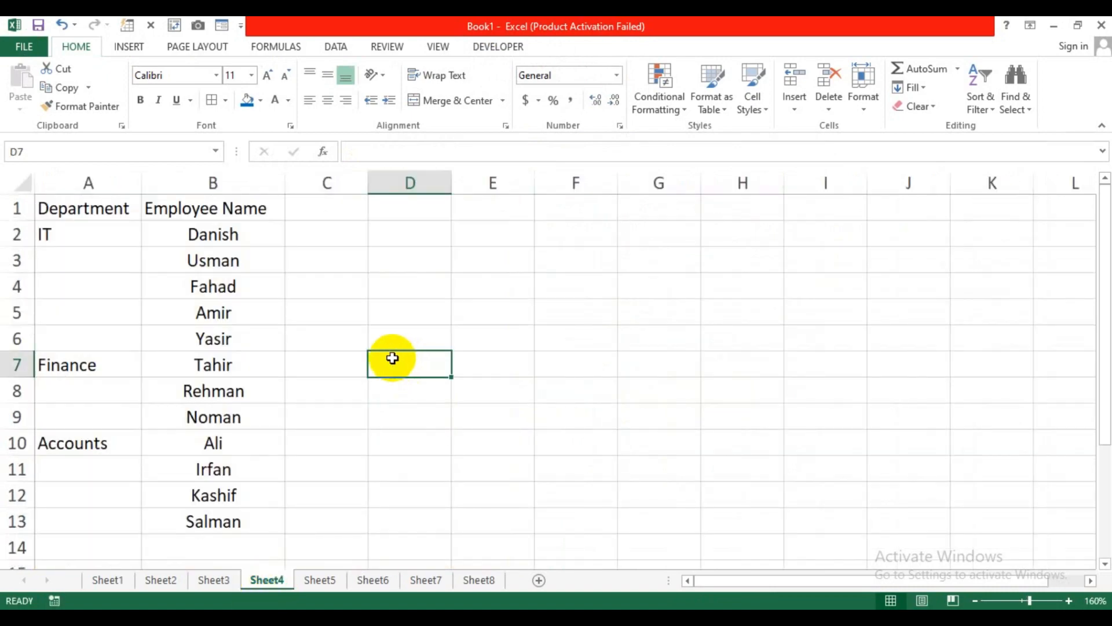
# Step: Highlight the IT, Finance and Accounts employee groups on Sheet4
pyautogui.moveTo(101, 210); pyautogui.dragTo(253, 509)
pyautogui.click(327, 442)
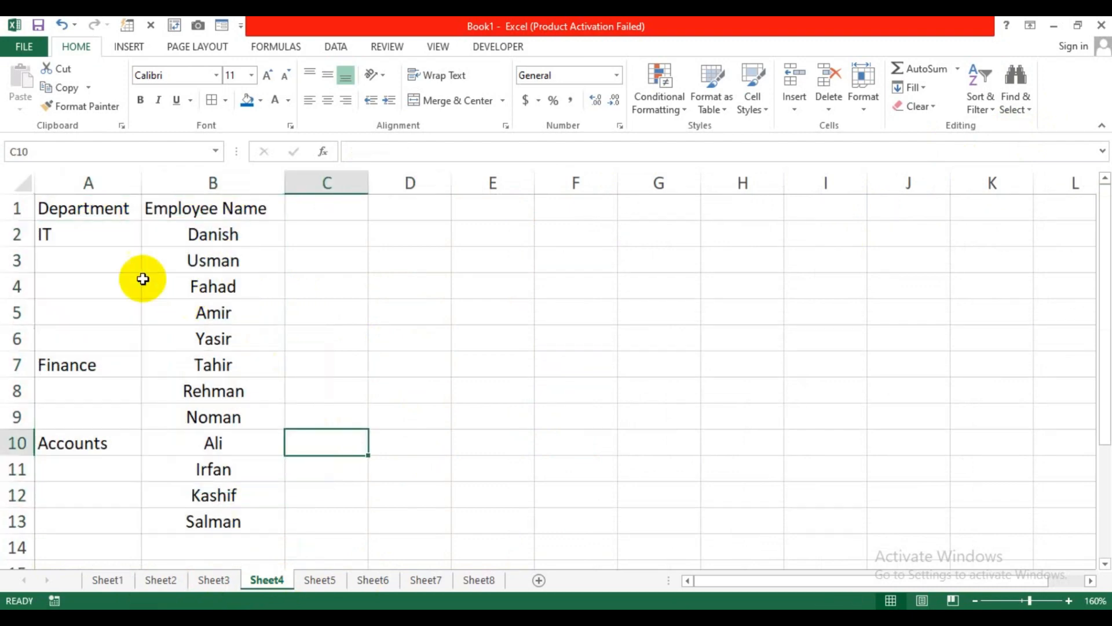
pyautogui.moveTo(89, 239); pyautogui.dragTo(221, 334)
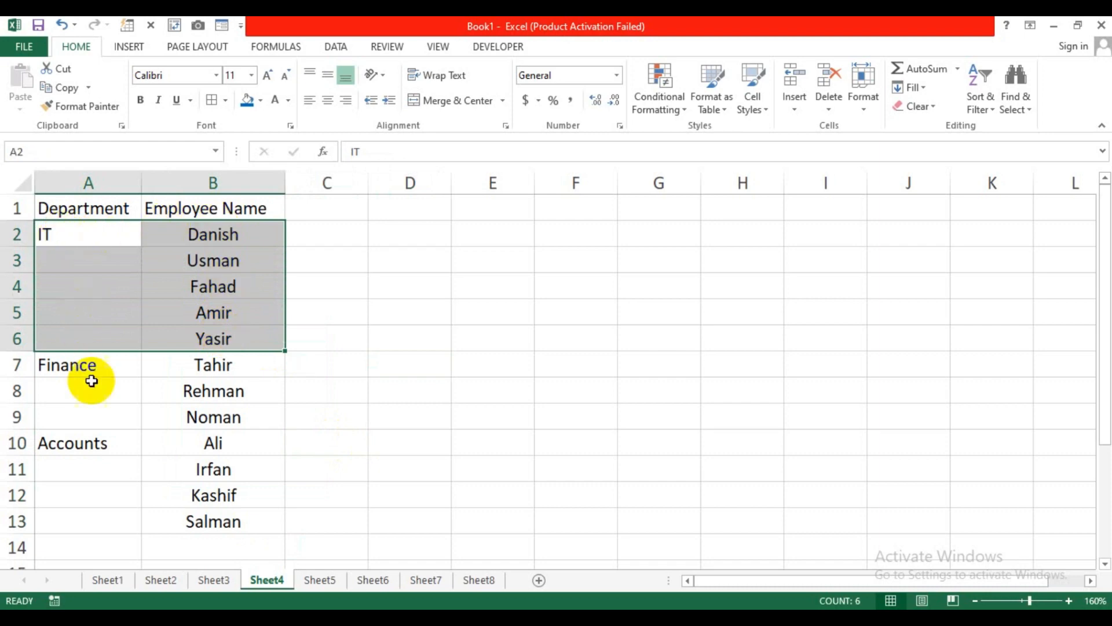
pyautogui.moveTo(93, 371); pyautogui.dragTo(218, 419)
pyautogui.moveTo(133, 441); pyautogui.dragTo(231, 521)
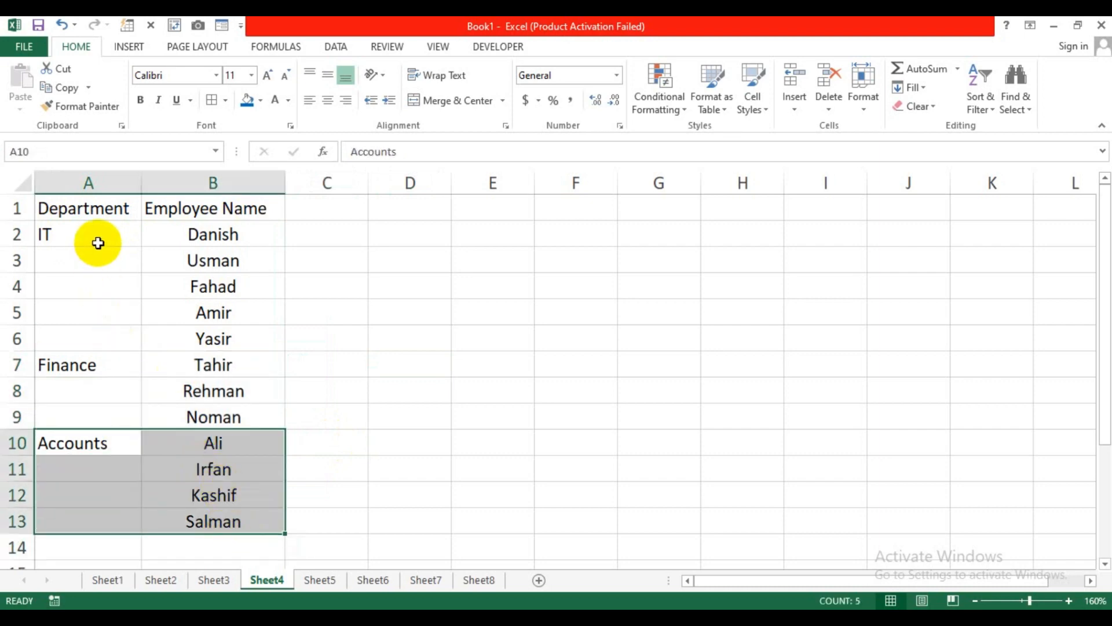
pyautogui.moveTo(191, 258); pyautogui.dragTo(85, 281)
# Step: Step through the blank department cells beneath each department name
pyautogui.click(79, 288)
pyautogui.click(79, 312)
pyautogui.click(73, 297)
pyautogui.click(75, 340)
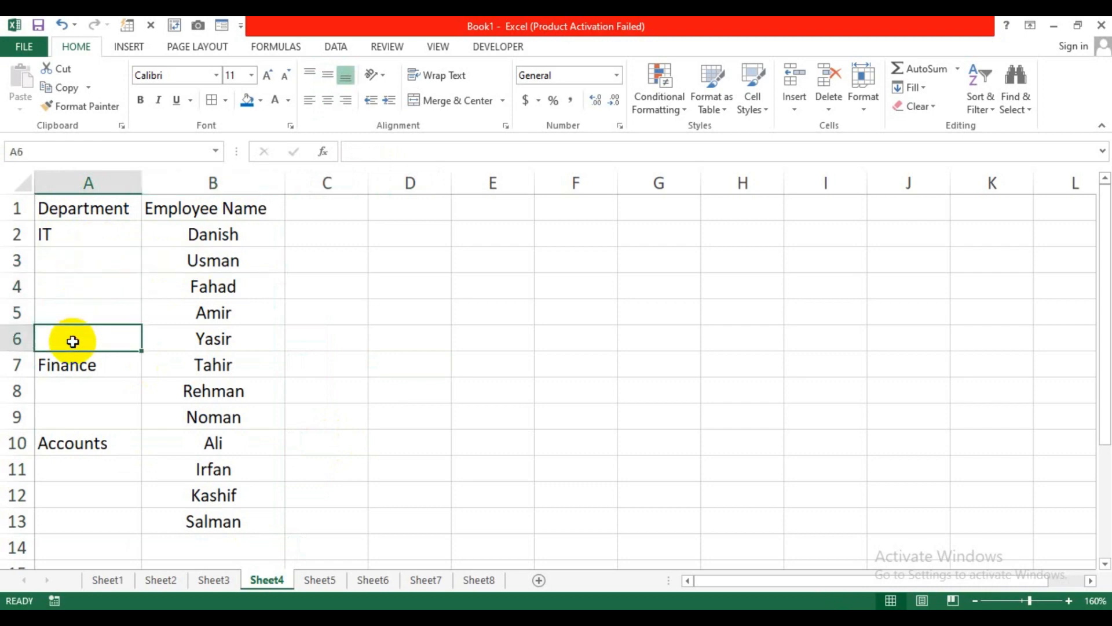
pyautogui.click(80, 398)
pyautogui.click(83, 417)
pyautogui.click(87, 469)
pyautogui.click(90, 499)
pyautogui.click(294, 338)
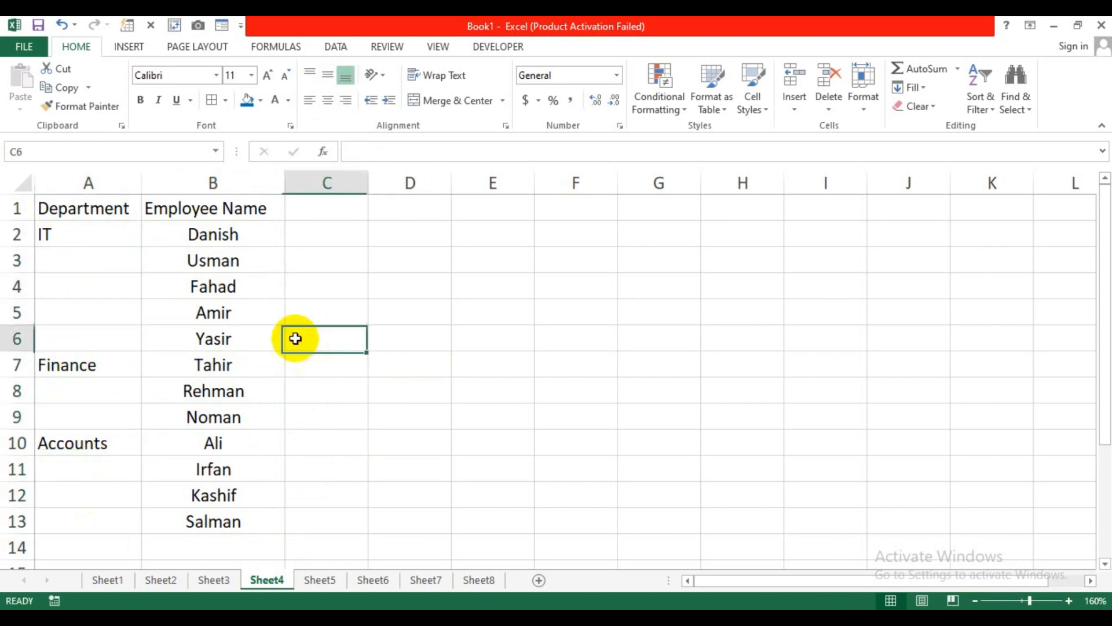
# Step: Select the Department column of the list from IT (A2) down to the end
pyautogui.click(74, 265)
pyautogui.moveTo(74, 265); pyautogui.dragTo(80, 328)
pyautogui.moveTo(84, 209); pyautogui.dragTo(94, 521)
pyautogui.click(322, 405)
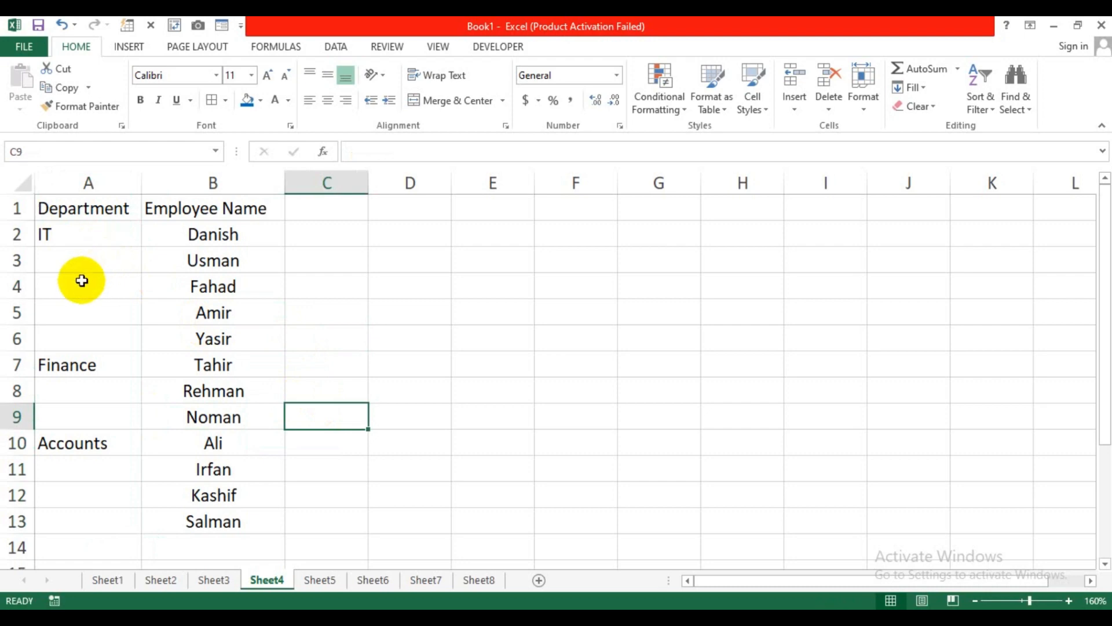
pyautogui.moveTo(92, 236); pyautogui.dragTo(84, 522)
# Step: Select only the blank department cells using Go To Special's Blanks option
pyautogui.click(1017, 97)
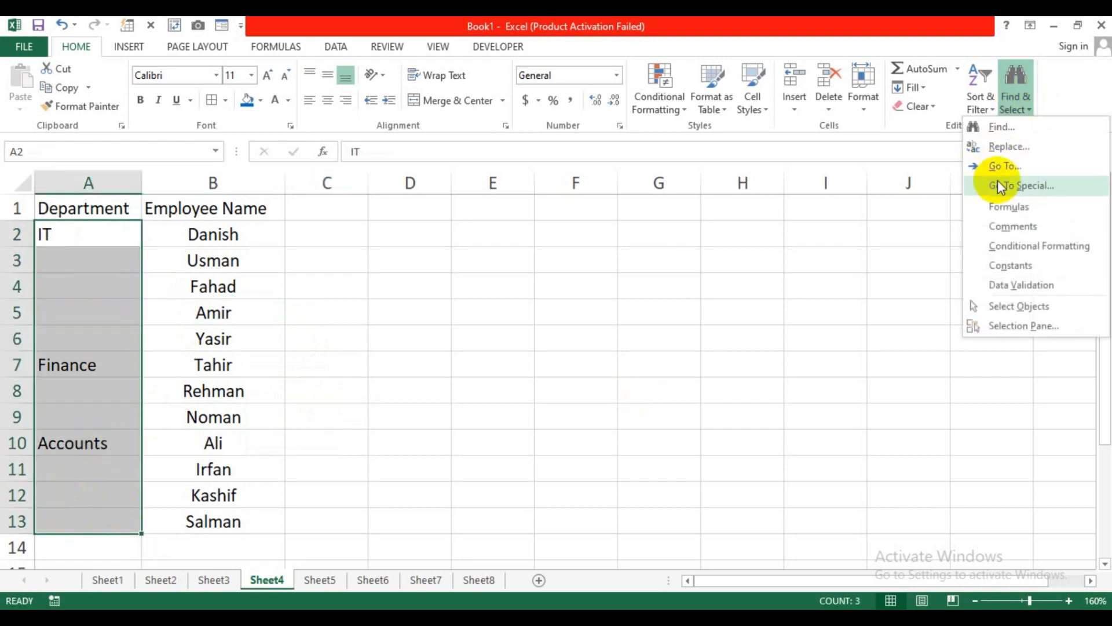
pyautogui.click(997, 184)
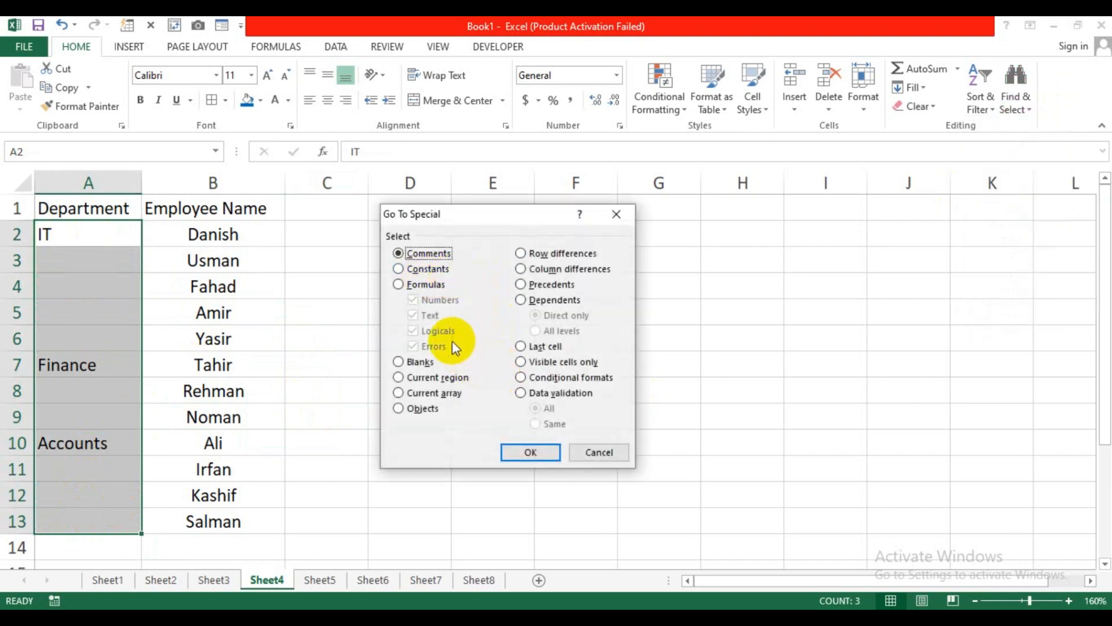
pyautogui.click(420, 364)
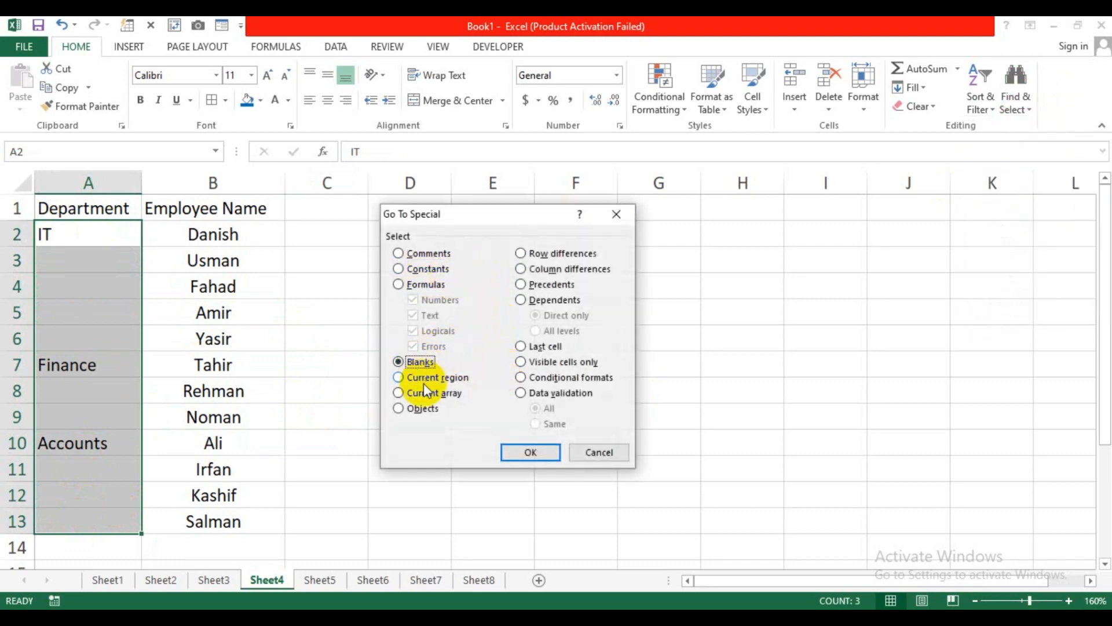
pyautogui.click(519, 457)
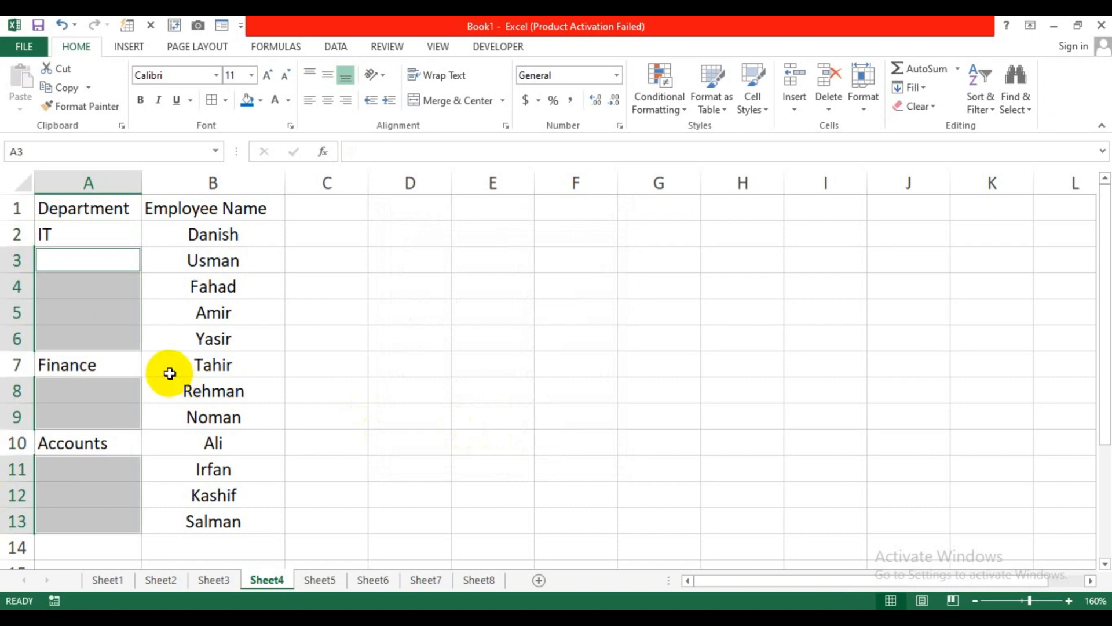
# Step: Fill every blank with =A2 using Ctrl+Enter, check the IT cells, then open Sheet5
pyautogui.write('=')
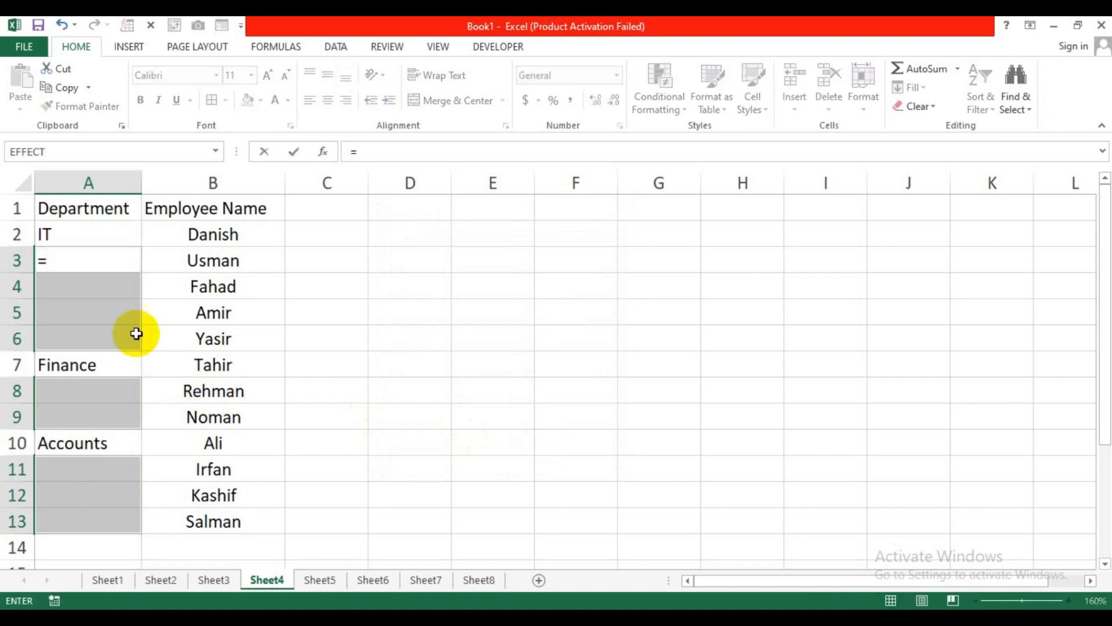
pyautogui.click(81, 238)
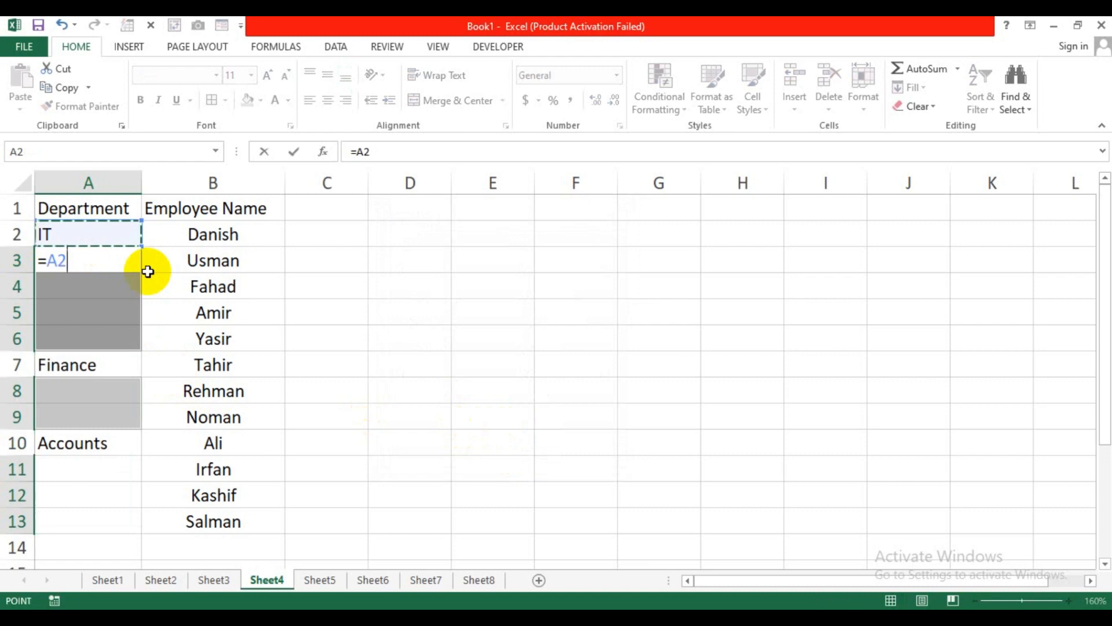
pyautogui.hotkey('ctrl', 'Return')
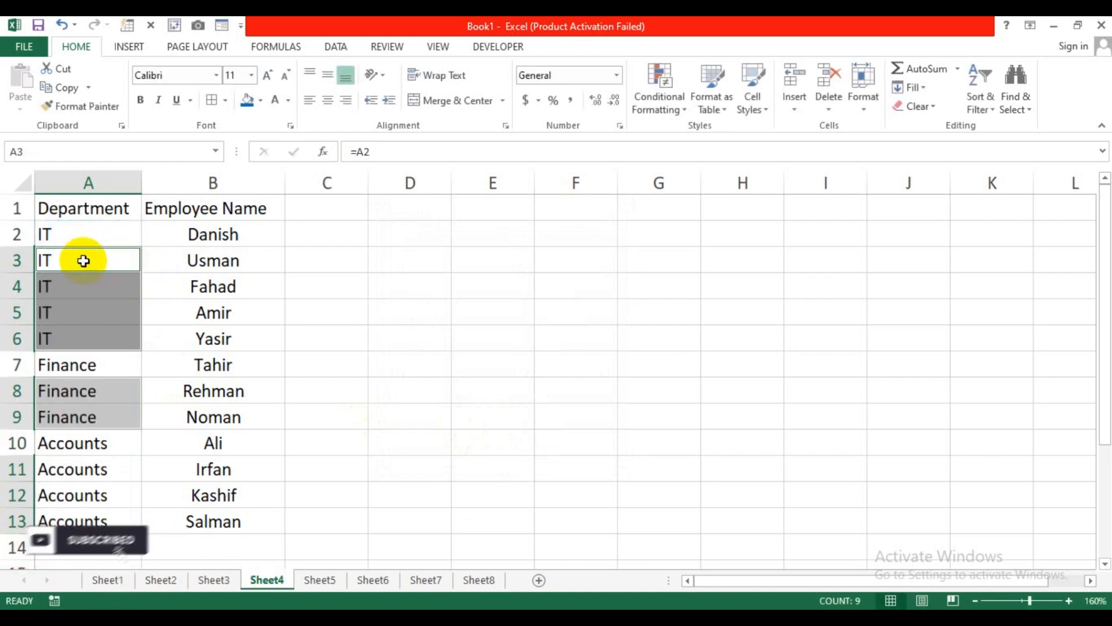
pyautogui.moveTo(83, 260); pyautogui.dragTo(77, 332)
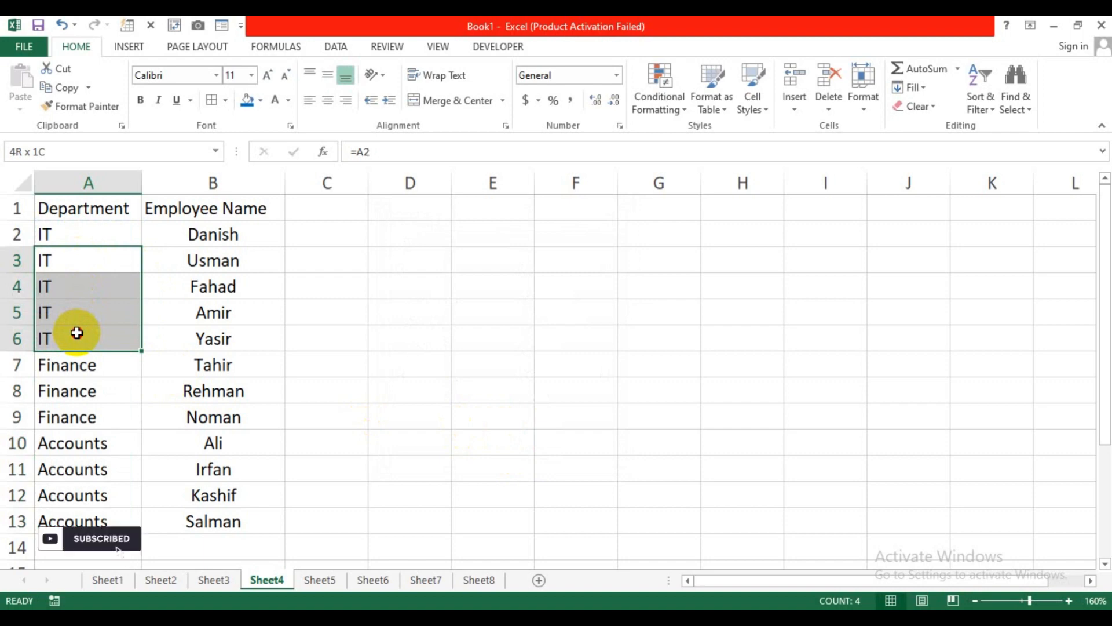
pyautogui.click(232, 391)
pyautogui.click(319, 579)
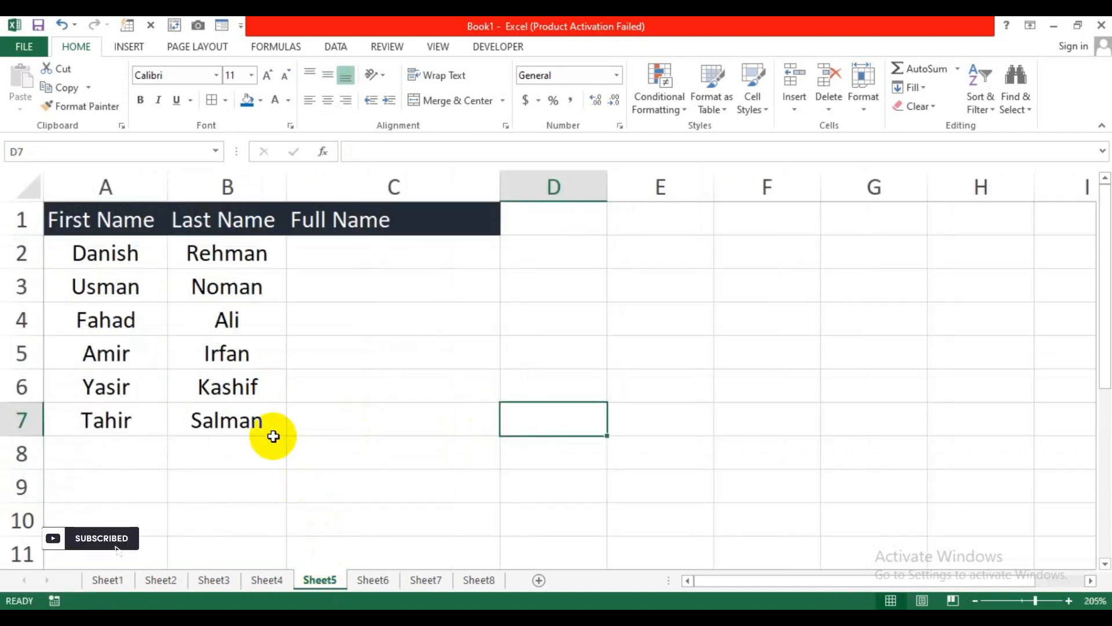
# Step: Highlight the First, Last and Full Name headers and the first and last name columns
pyautogui.click(335, 455)
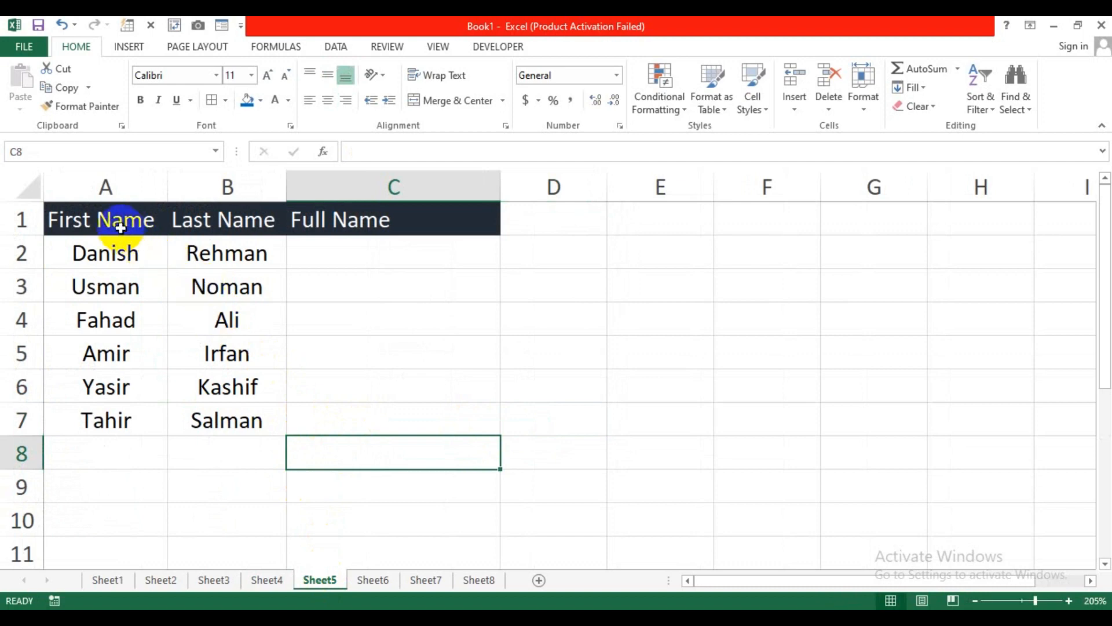
pyautogui.moveTo(119, 226); pyautogui.dragTo(347, 224)
pyautogui.click(337, 289)
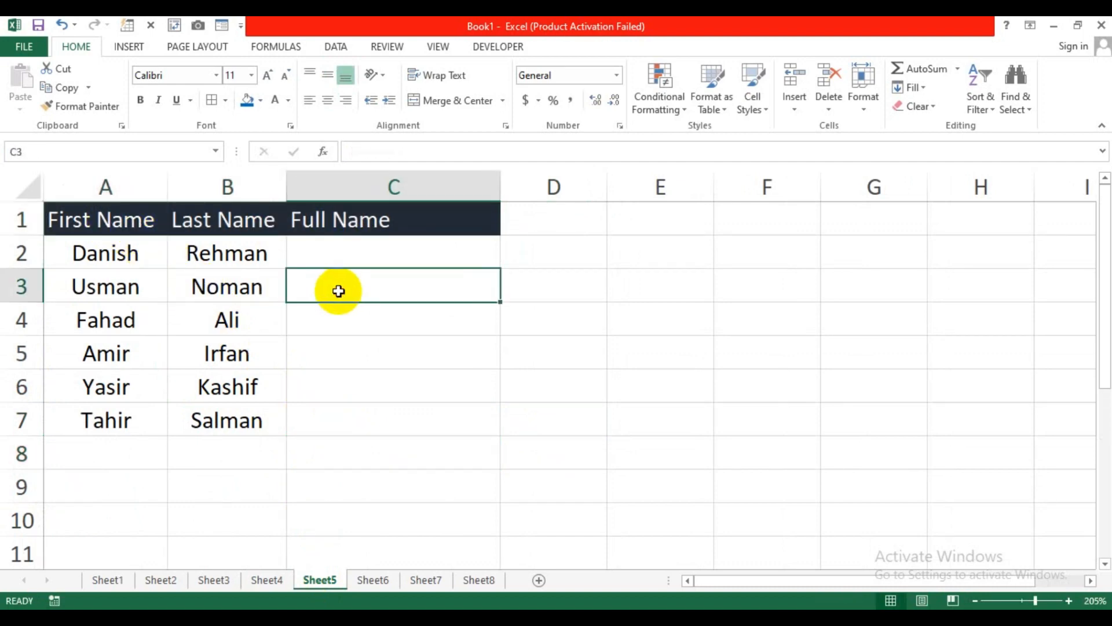
pyautogui.moveTo(149, 251); pyautogui.dragTo(138, 454)
pyautogui.moveTo(113, 253); pyautogui.dragTo(106, 461)
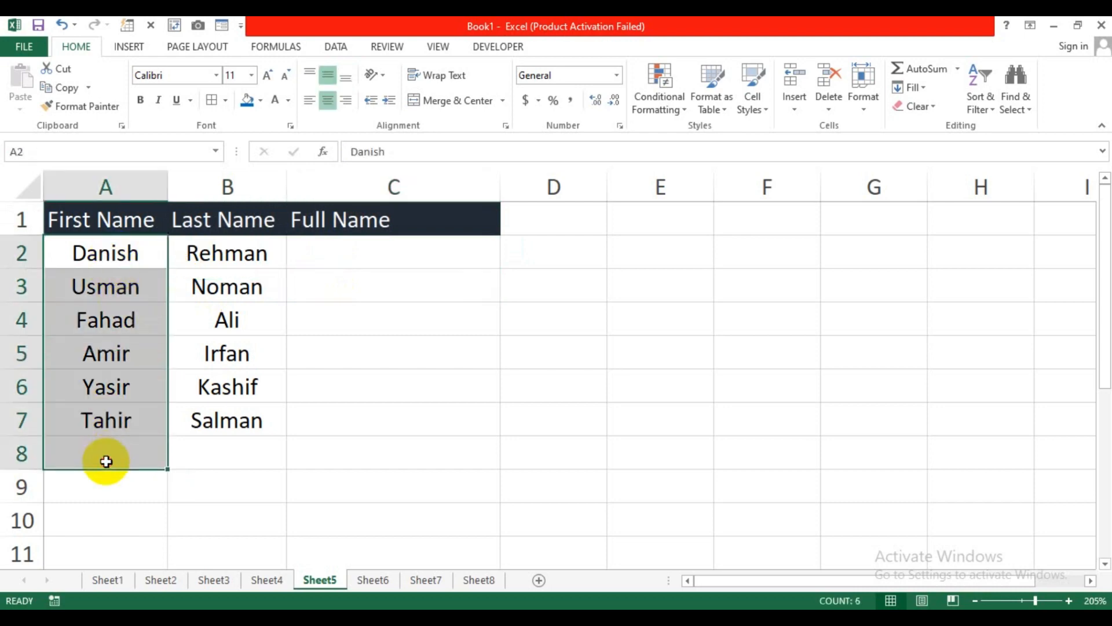
pyautogui.click(222, 253)
pyautogui.moveTo(222, 253); pyautogui.dragTo(214, 504)
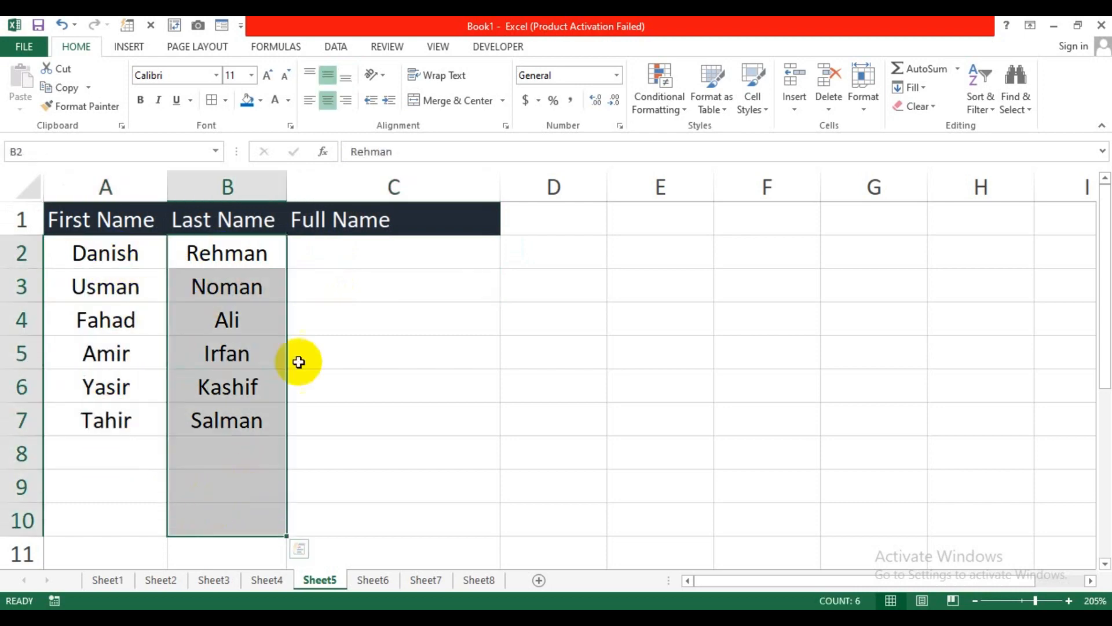
pyautogui.click(345, 255)
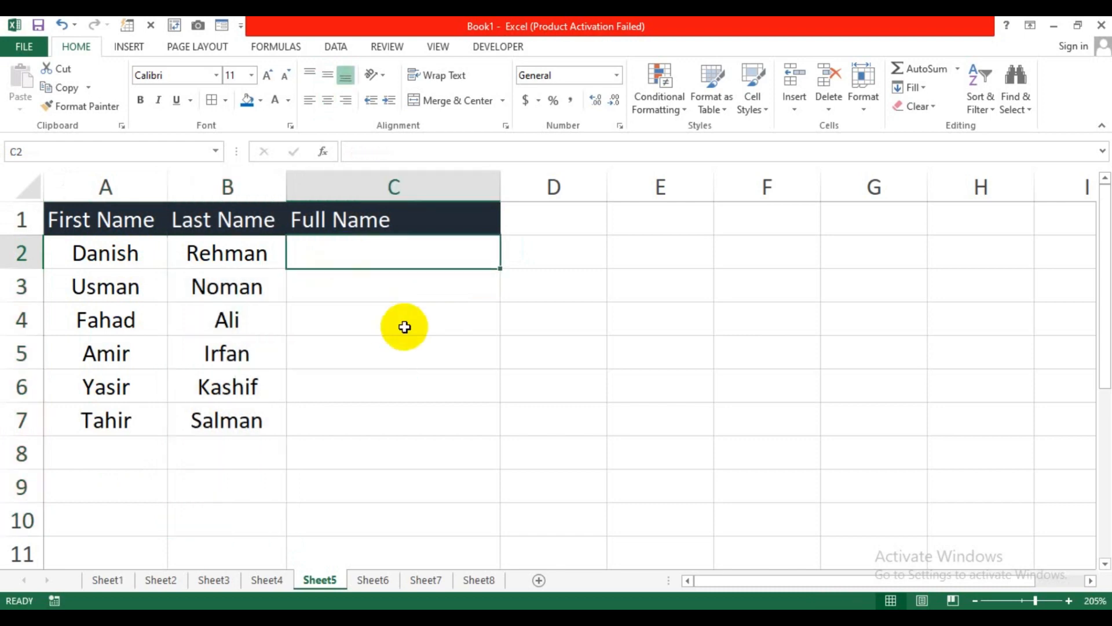
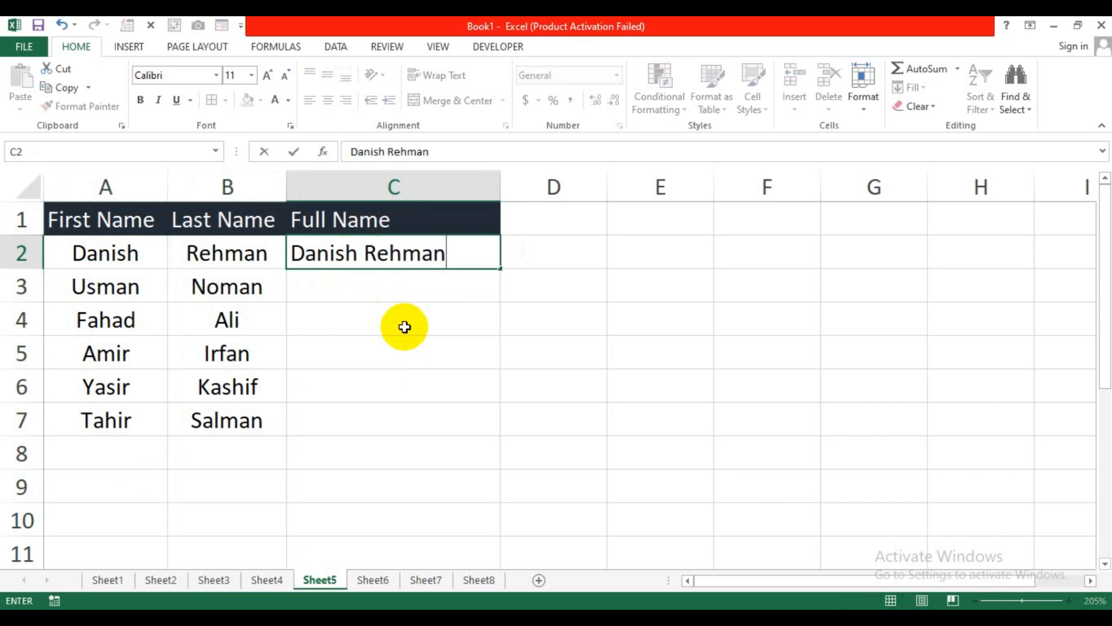
pyautogui.press('Return')
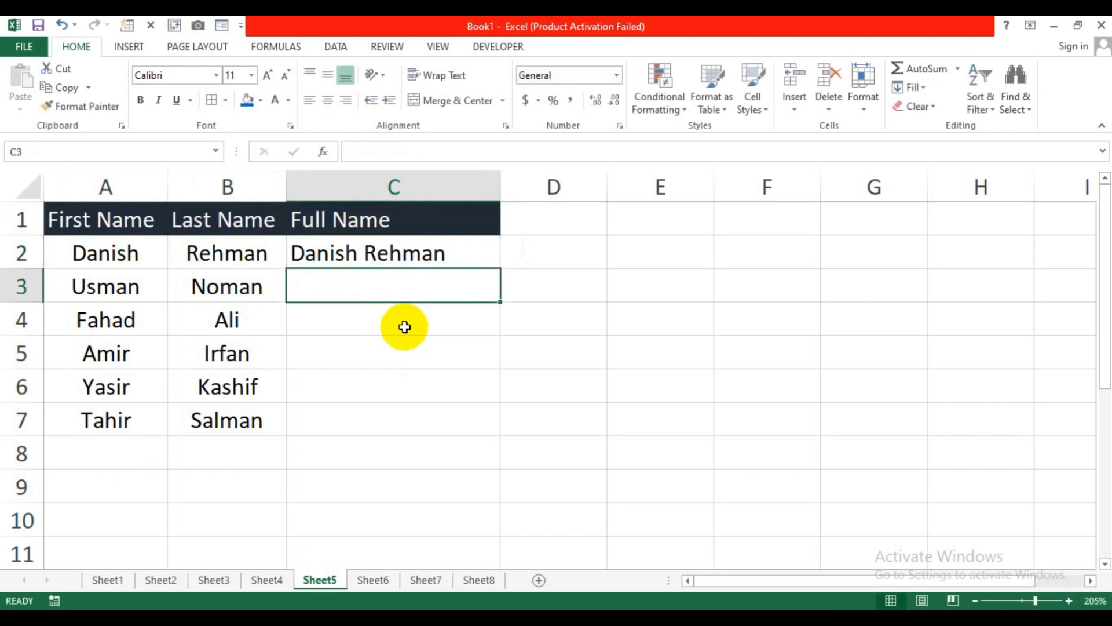
pyautogui.press('Down')
pyautogui.press('Down')
pyautogui.press('Down')
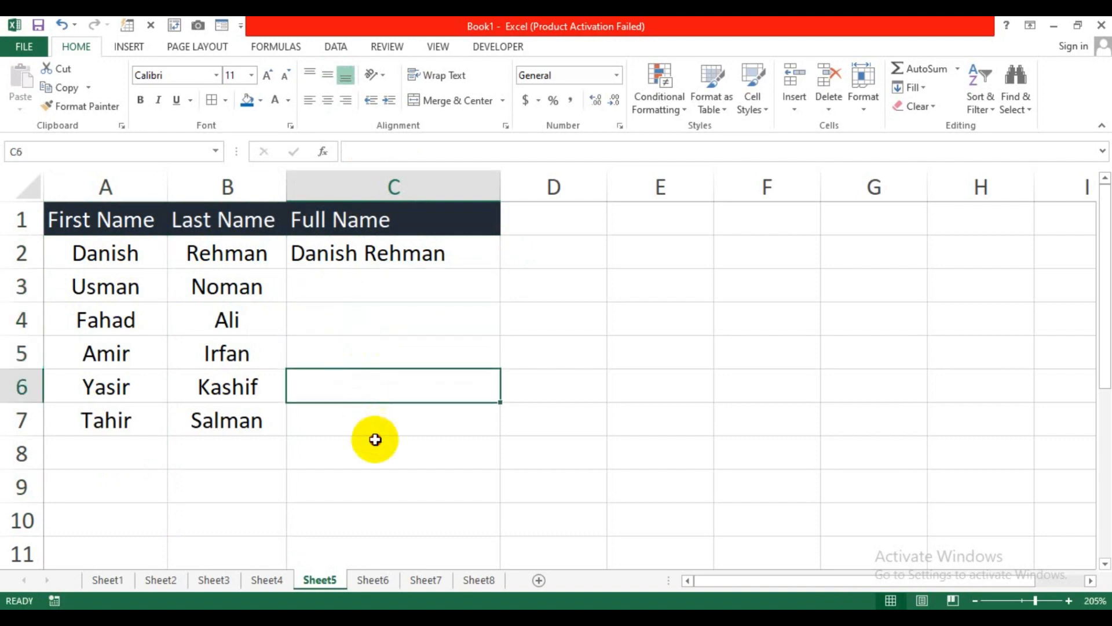
pyautogui.click(376, 440)
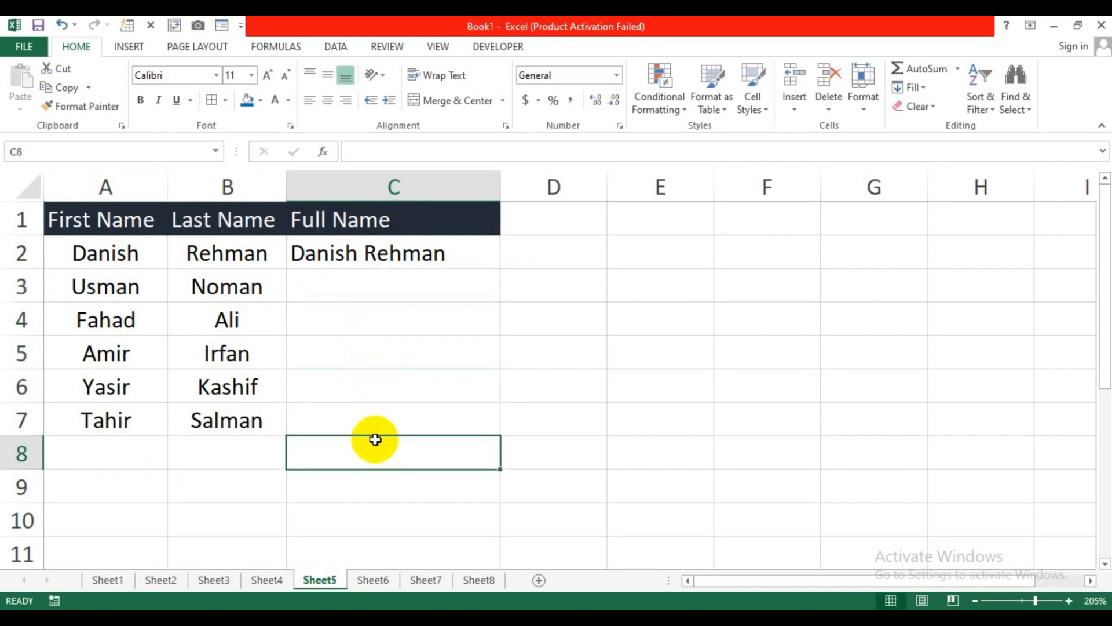
pyautogui.click(389, 255)
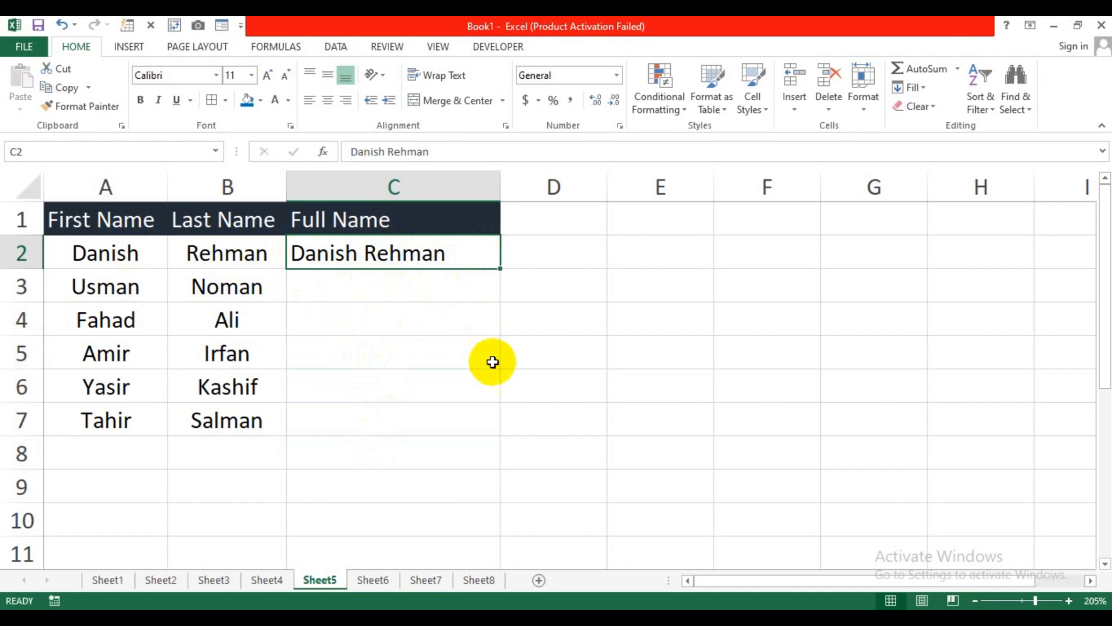
# Step: Flash Fill the remaining full names in C2:C7 with Ctrl+E
pyautogui.hotkey('ctrl', 'e')
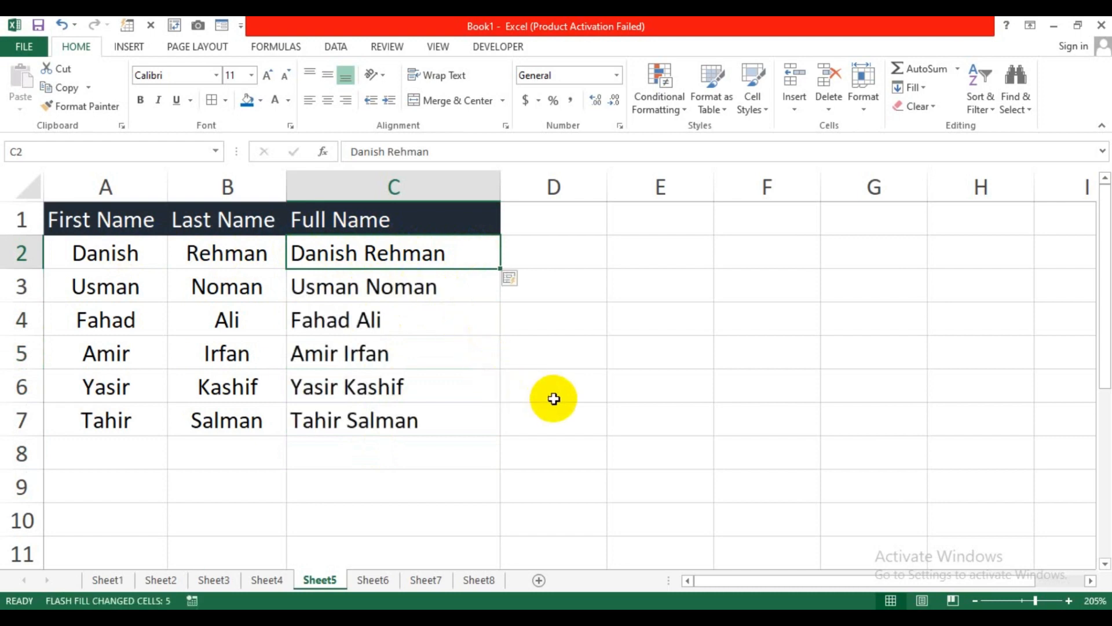
pyautogui.moveTo(323, 250)
pyautogui.mouseDown()
pyautogui.moveTo(363, 384)
pyautogui.moveTo(354, 416)
pyautogui.mouseUp()
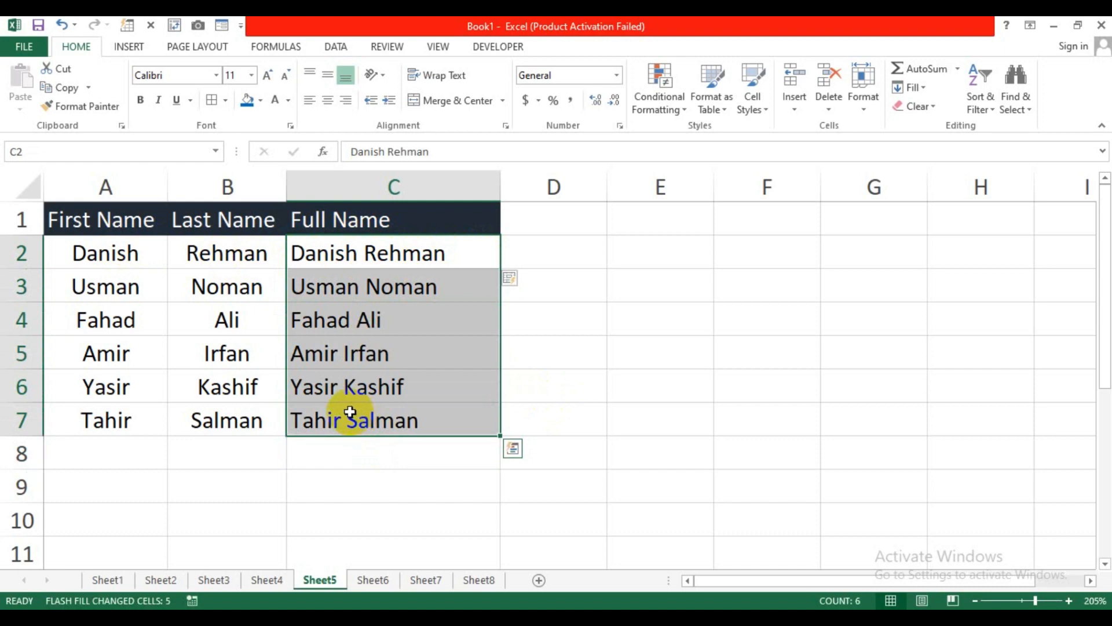
pyautogui.click(583, 246)
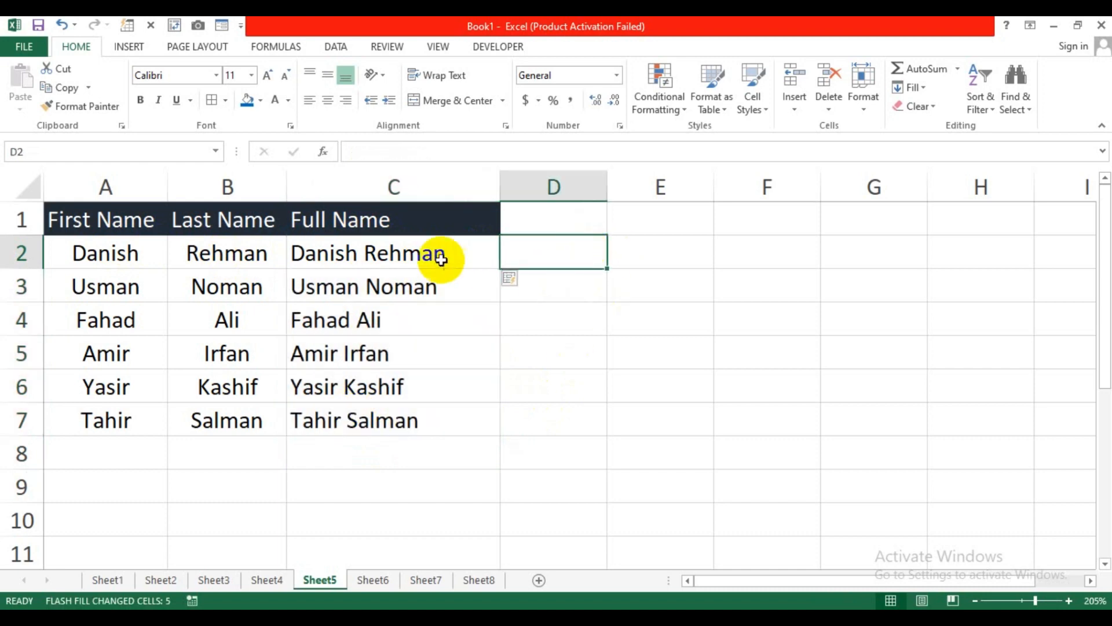
# Step: Select cell D2 beside the full names to start splitting them
pyautogui.moveTo(442, 255); pyautogui.dragTo(429, 417)
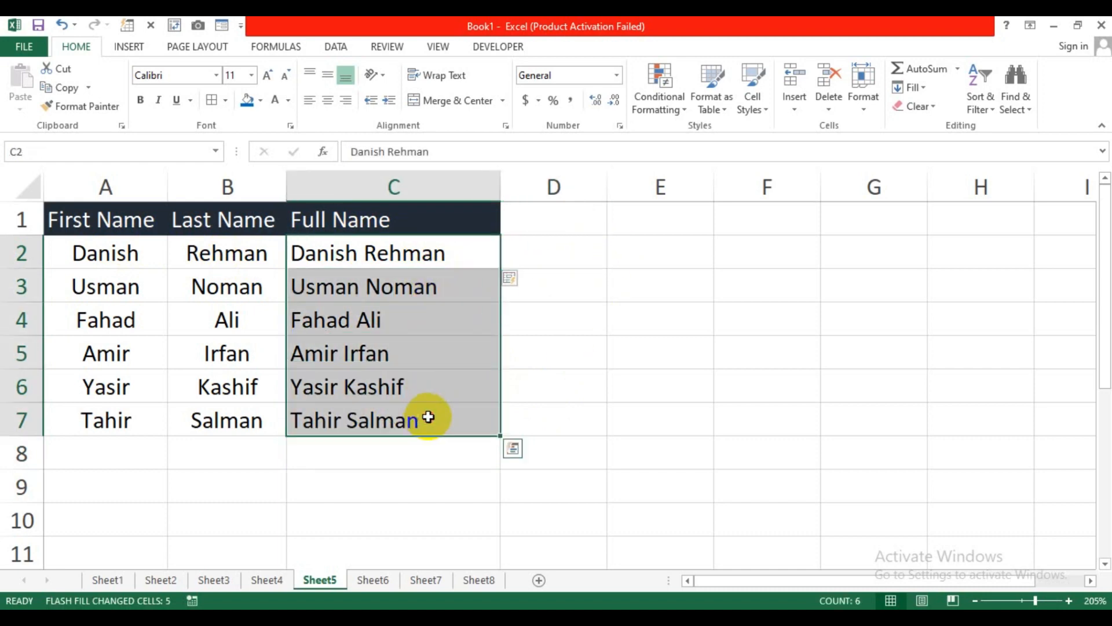
pyautogui.click(571, 253)
pyautogui.click(664, 250)
pyautogui.click(556, 245)
pyautogui.click(644, 248)
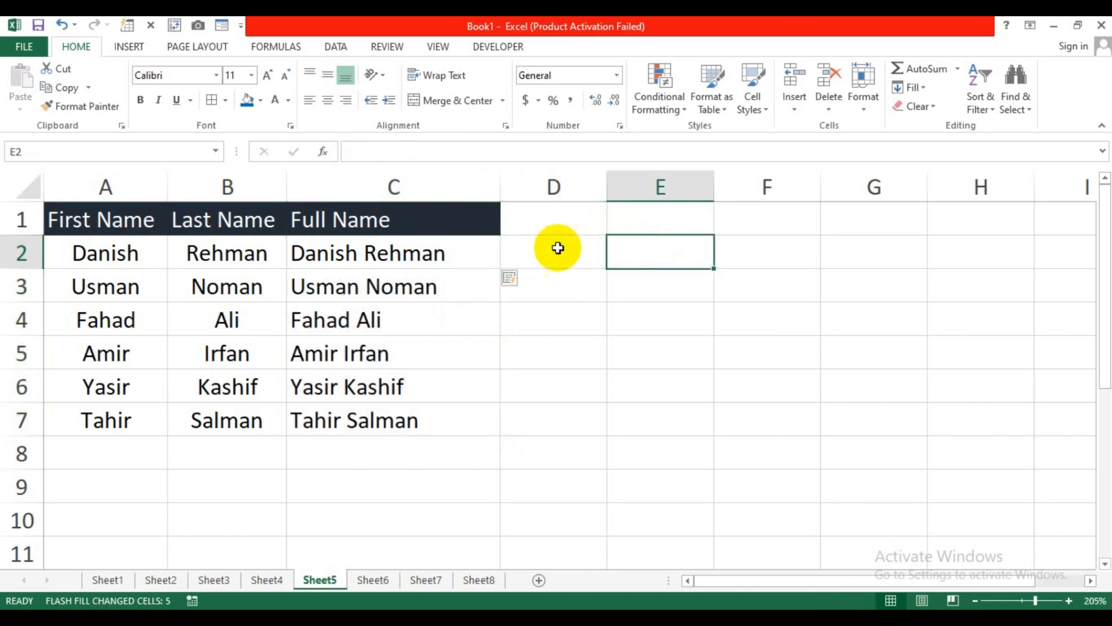
pyautogui.click(559, 248)
pyautogui.click(638, 250)
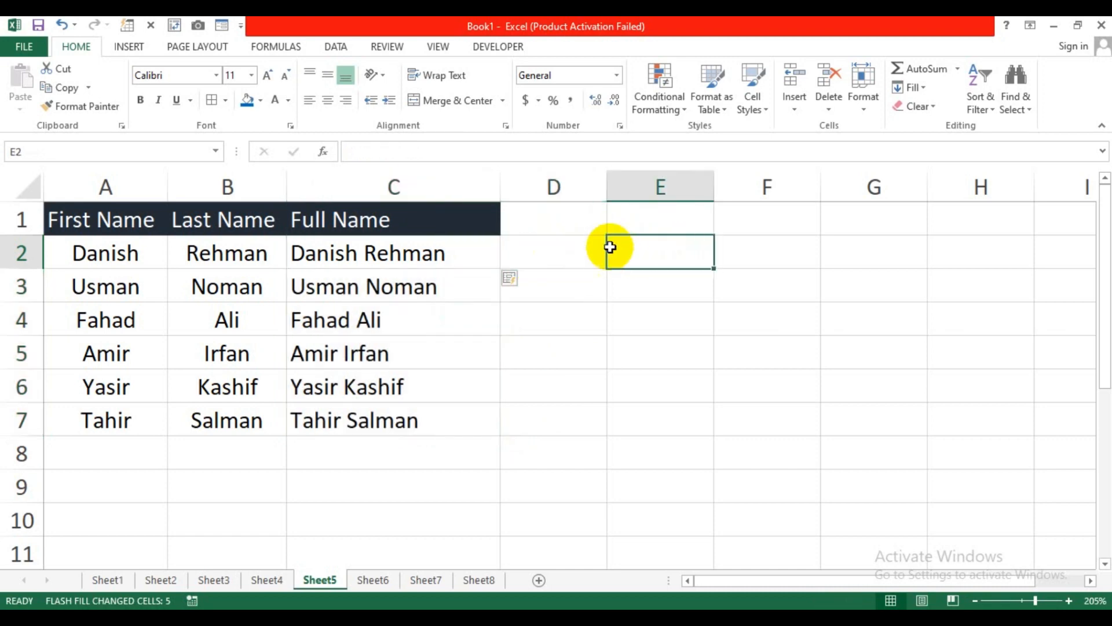
pyautogui.click(554, 250)
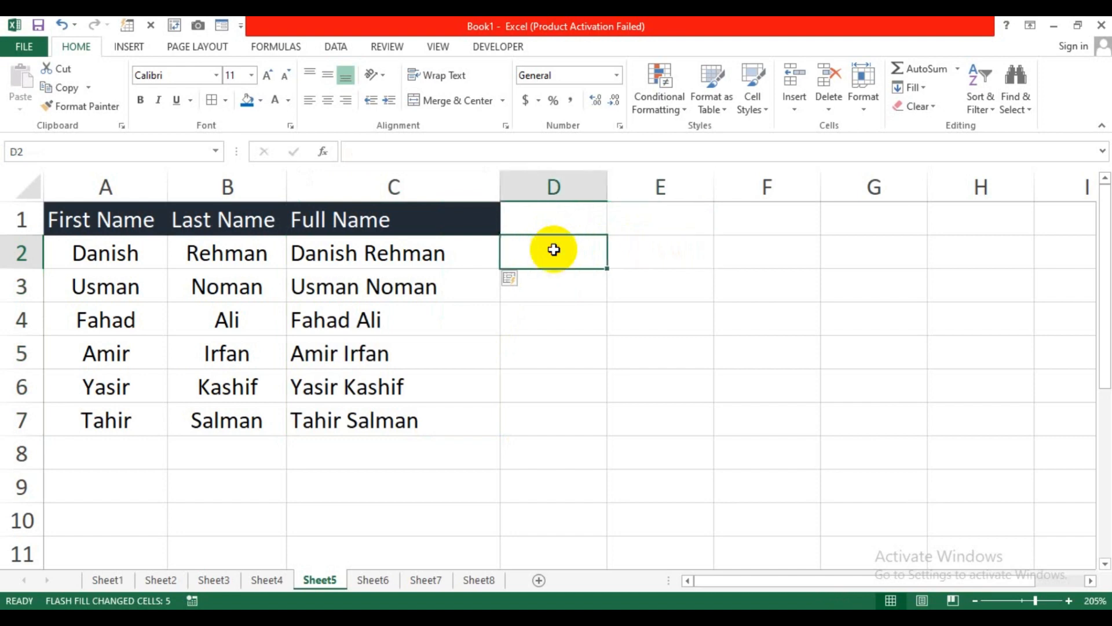
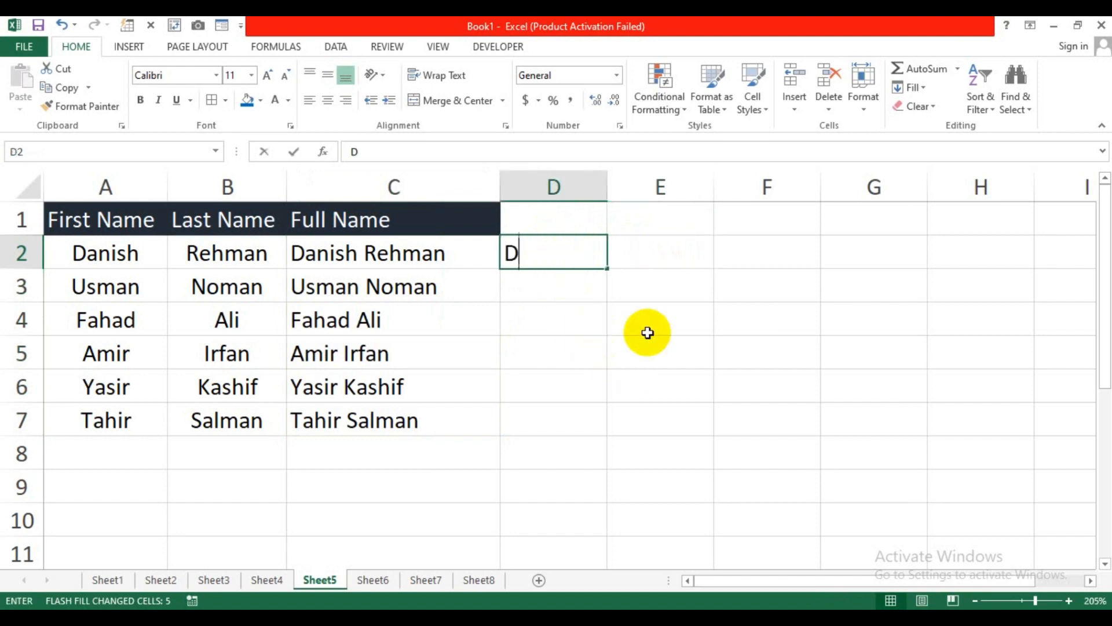
pyautogui.press('Tab')
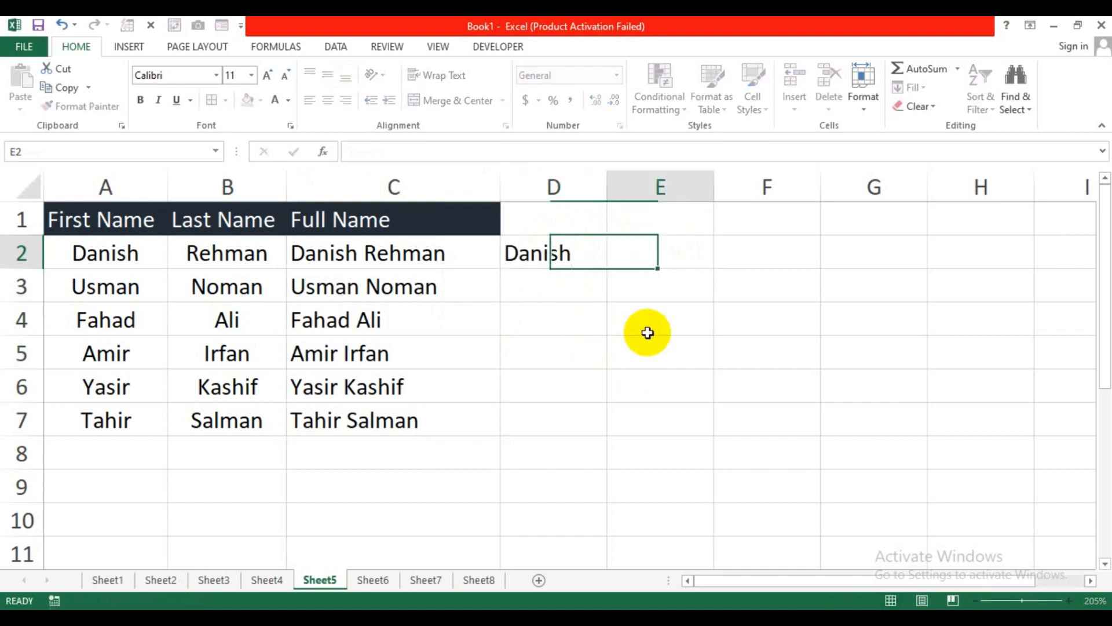
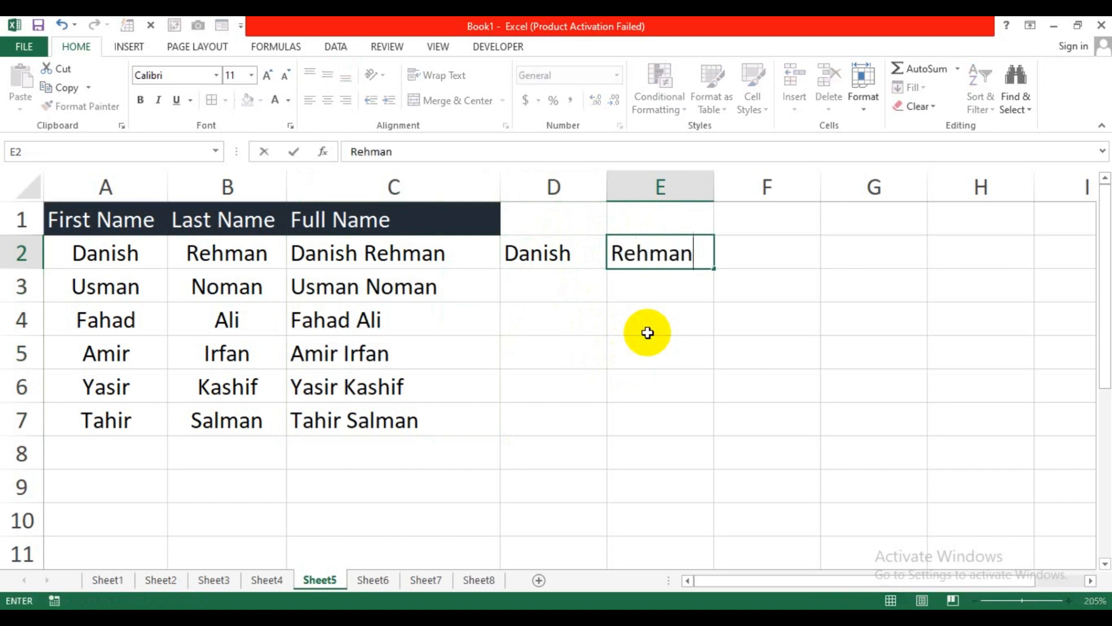
pyautogui.press('Return')
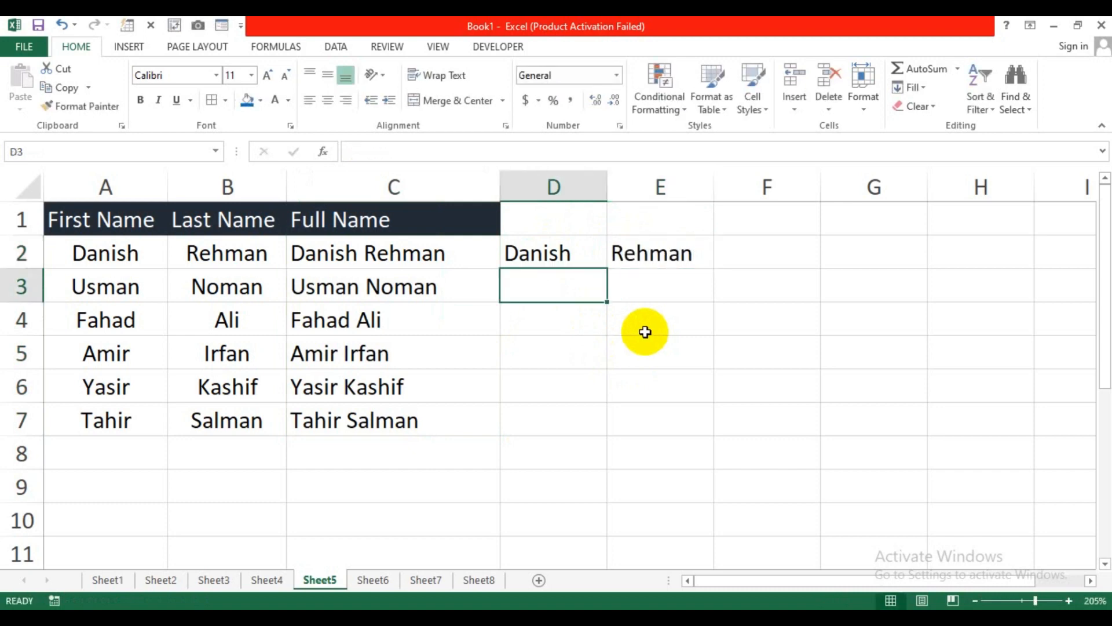
pyautogui.click(576, 258)
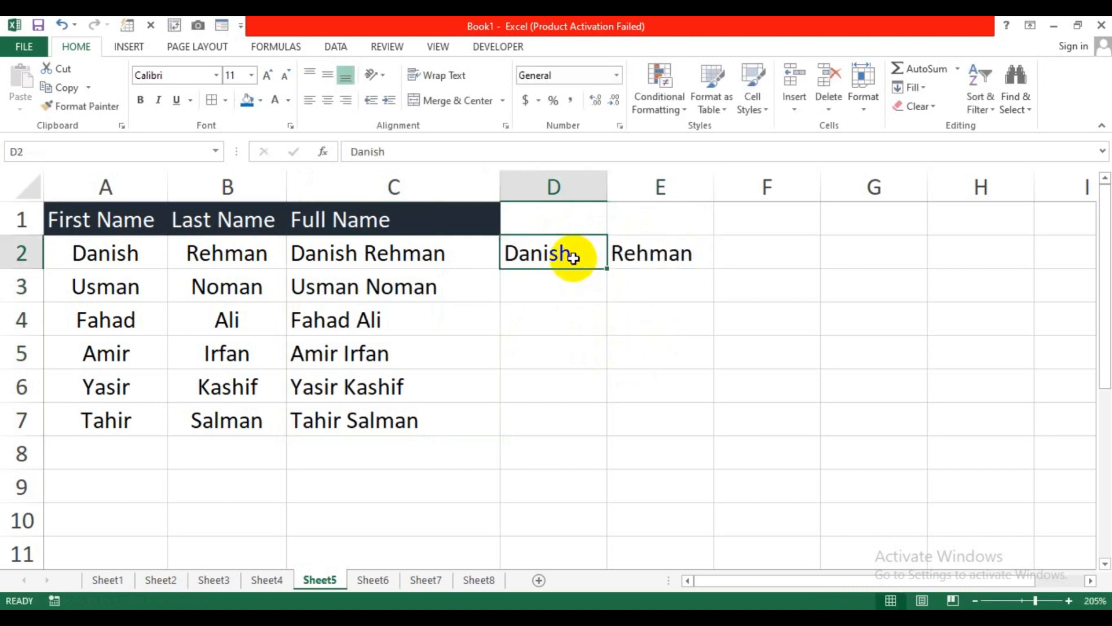
pyautogui.hotkey('ctrl', 'e')
pyautogui.click(646, 253)
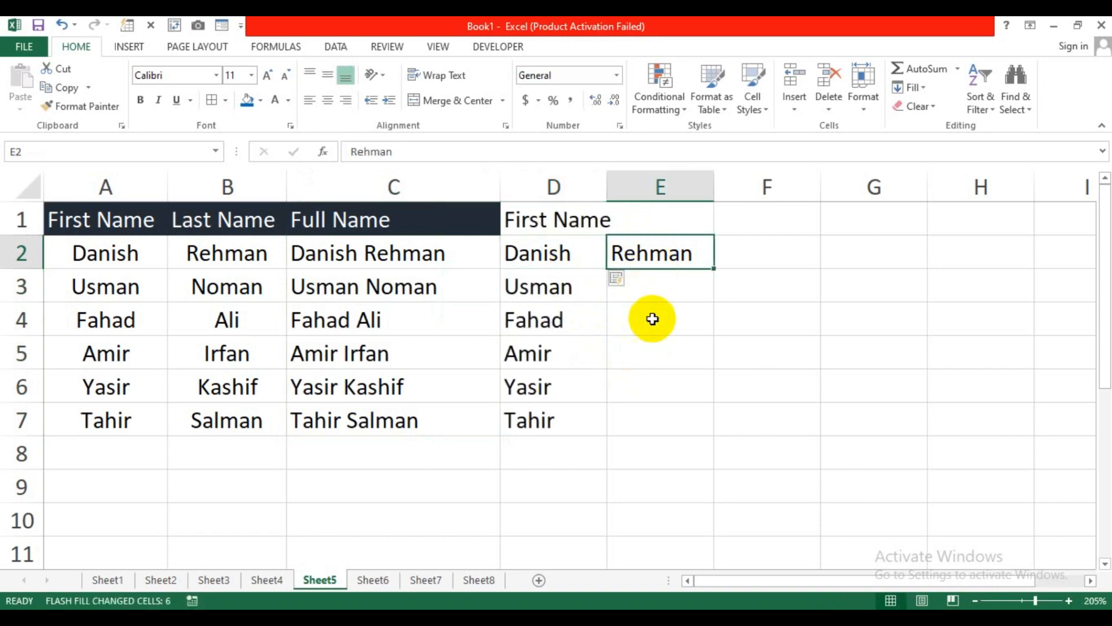
pyautogui.hotkey('ctrl', 'e')
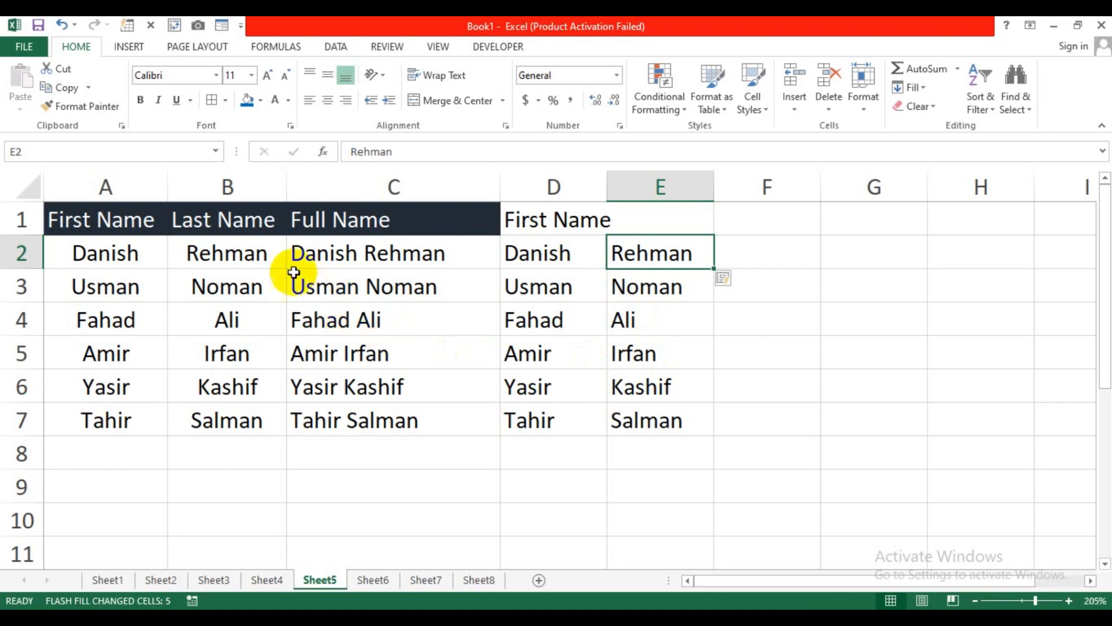
# Step: Compare the original names, the column C full names and the split columns D and E
pyautogui.moveTo(112, 249); pyautogui.dragTo(249, 249)
pyautogui.click(360, 248)
pyautogui.moveTo(361, 248); pyautogui.dragTo(427, 427)
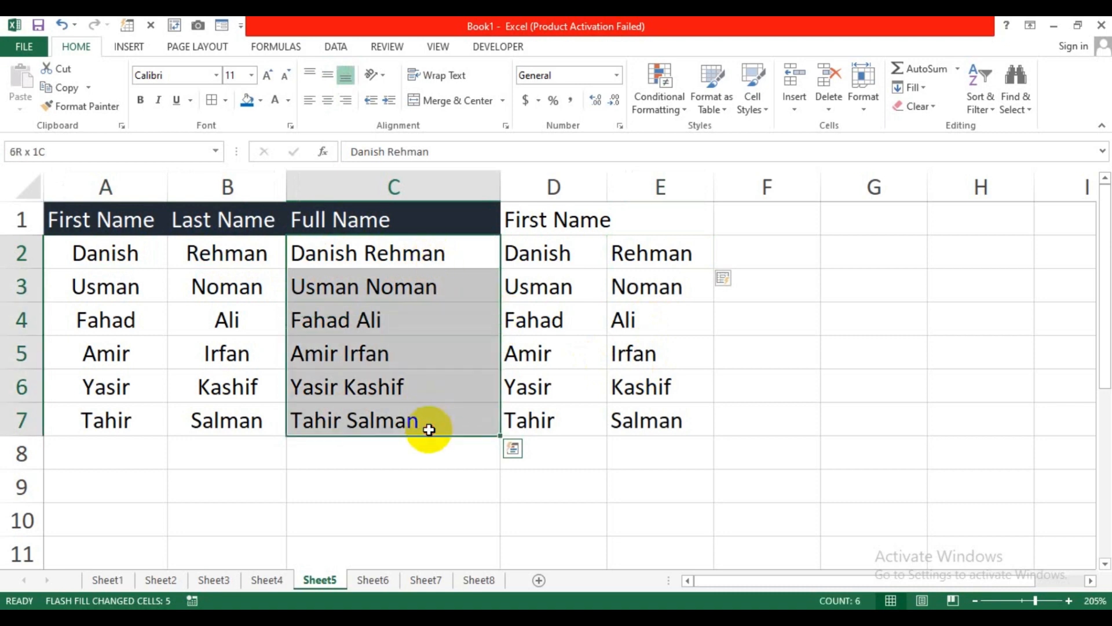
pyautogui.moveTo(529, 258); pyautogui.dragTo(630, 429)
pyautogui.click(603, 458)
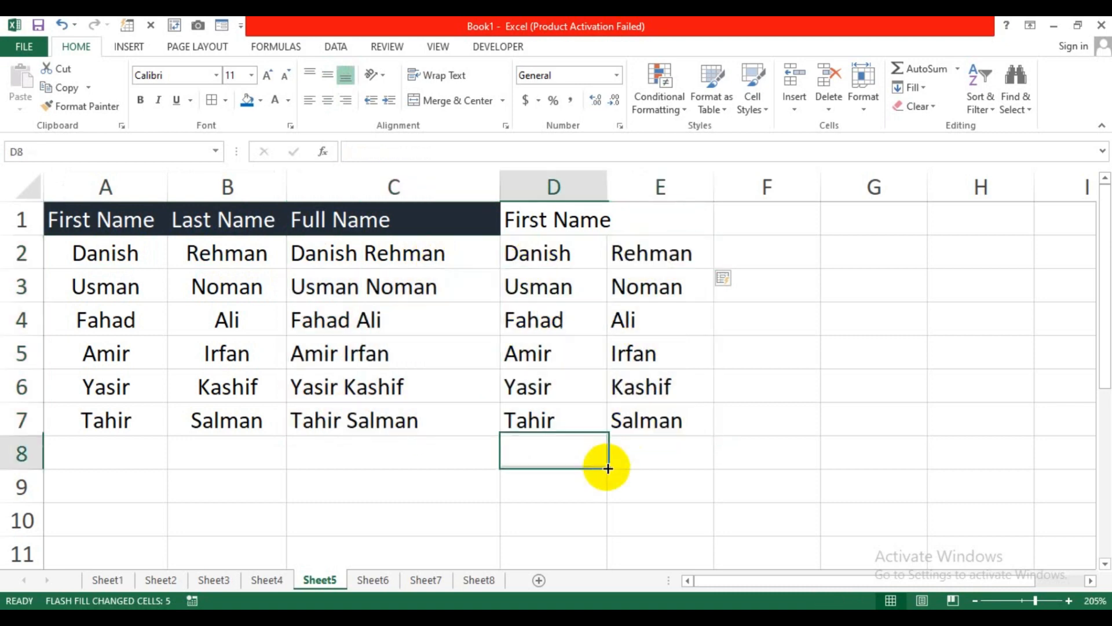
# Step: Go to Sheet6 and select the ten original account numbers in column A
pyautogui.click(384, 580)
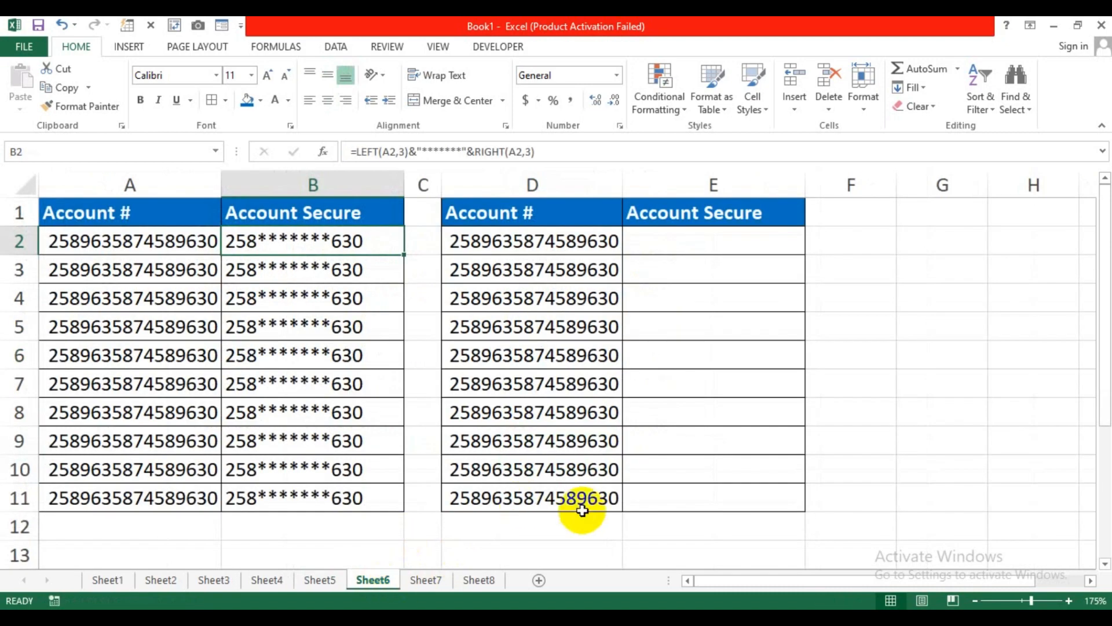
pyautogui.click(580, 523)
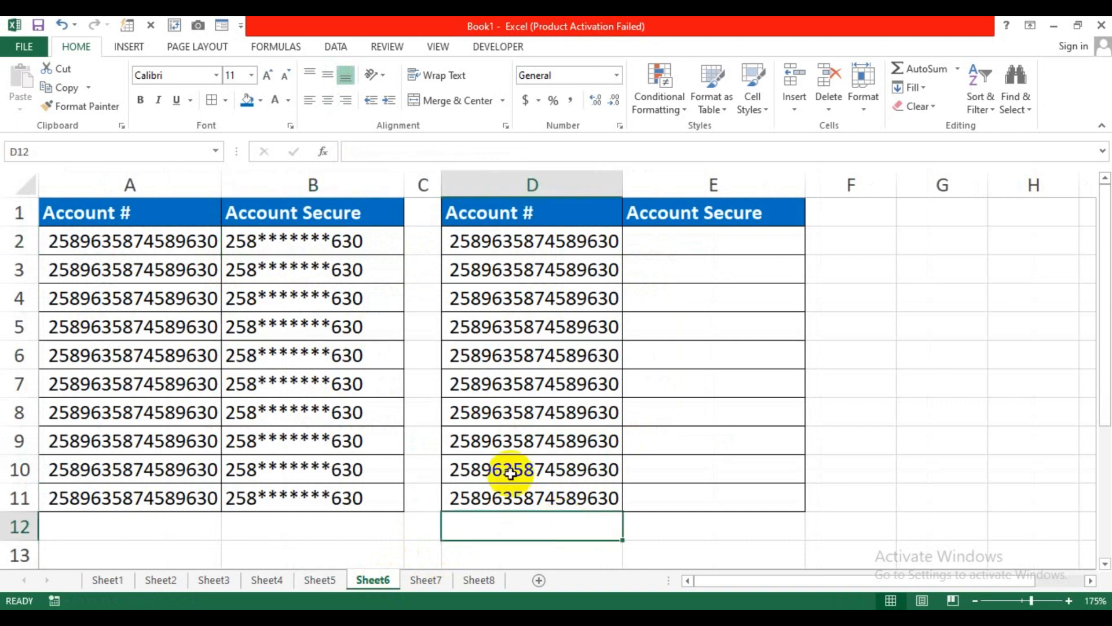
pyautogui.click(415, 337)
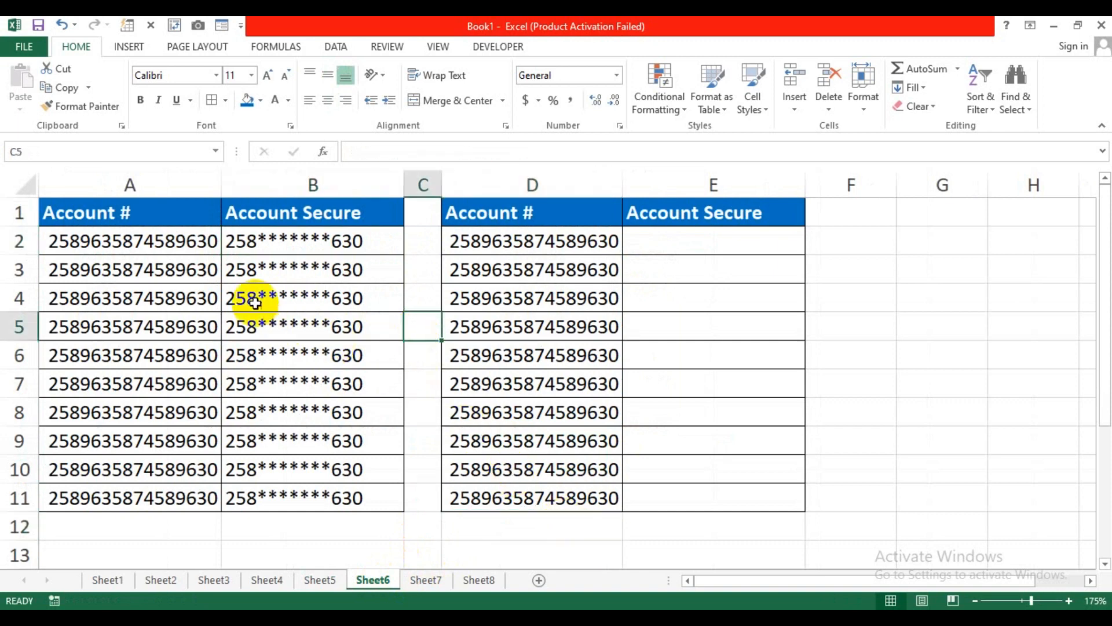
pyautogui.moveTo(141, 214); pyautogui.dragTo(138, 328)
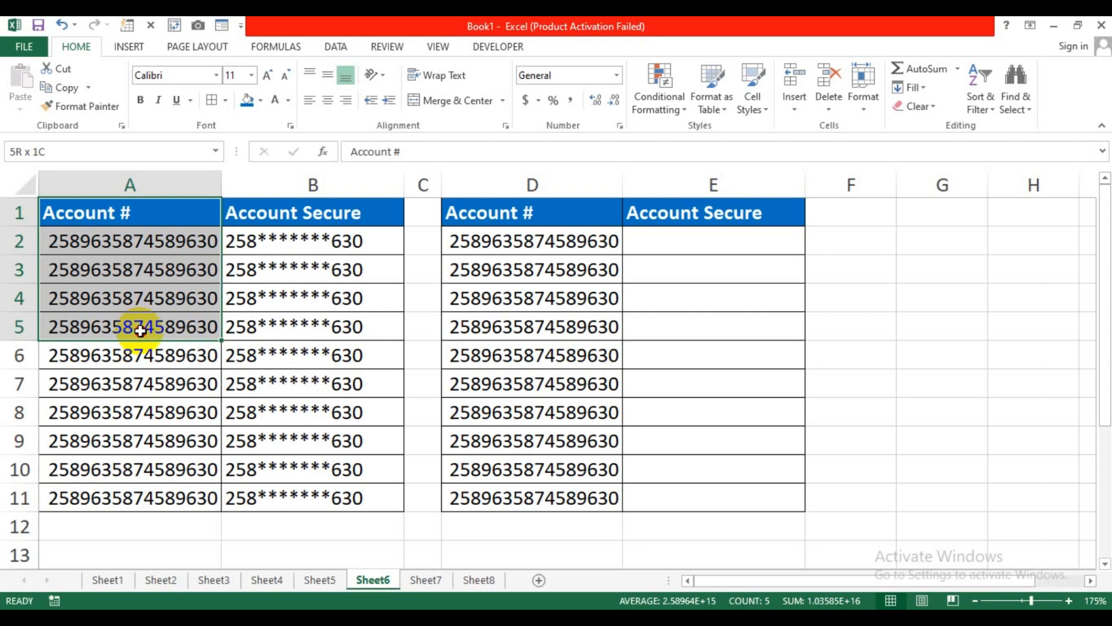
pyautogui.moveTo(140, 330); pyautogui.dragTo(144, 325)
pyautogui.moveTo(174, 241); pyautogui.dragTo(169, 490)
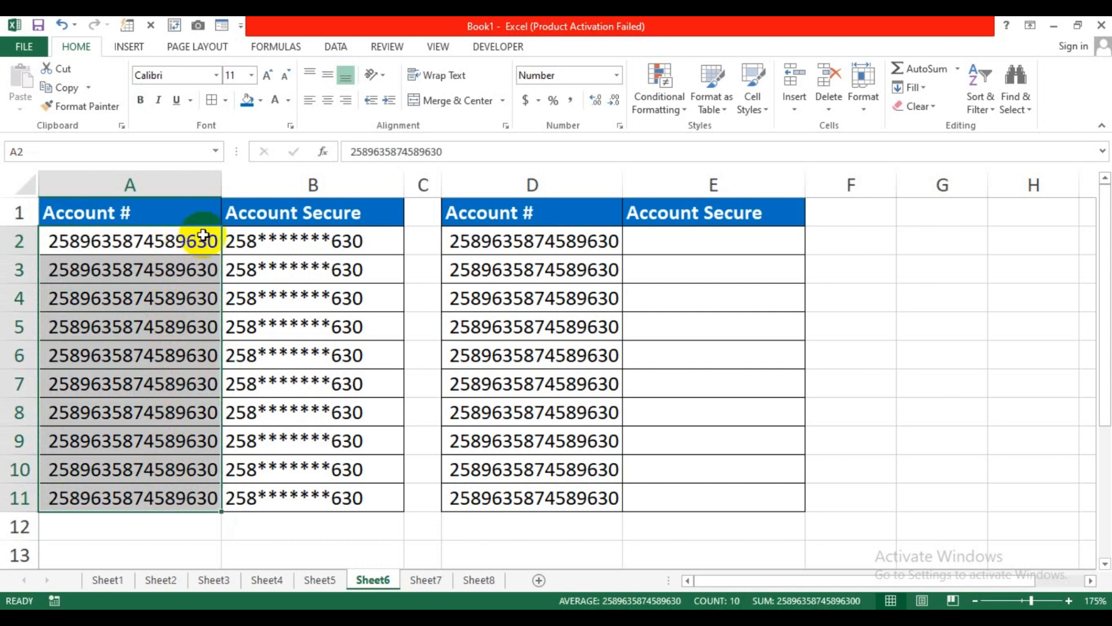
# Step: Inspect the masking formulas in B2 and B4, then select E2 for a new formula
pyautogui.click(310, 242)
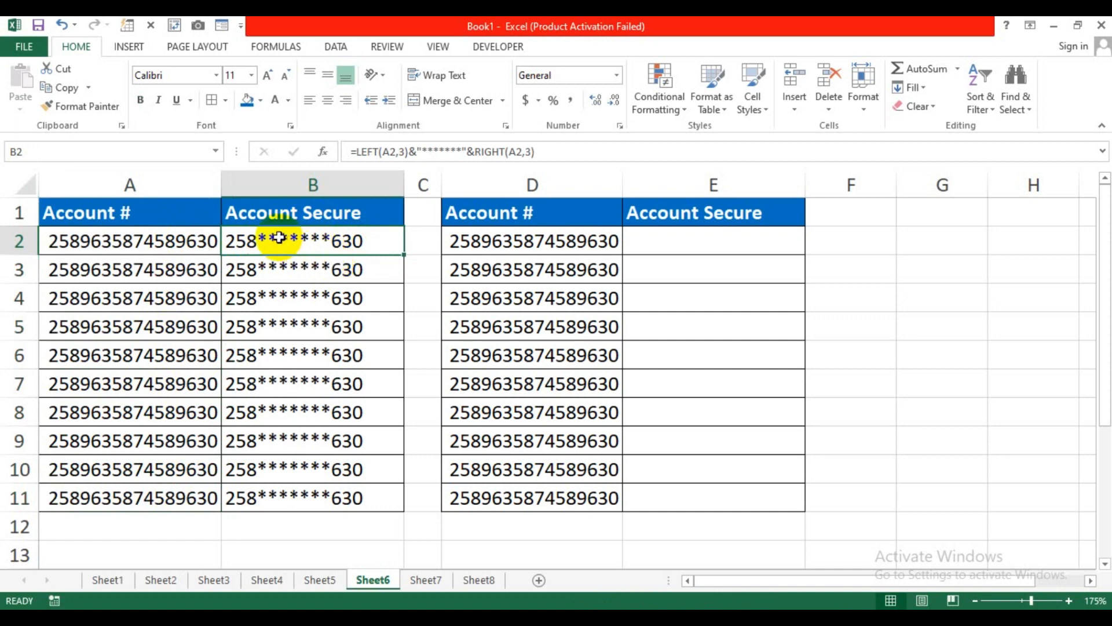
pyautogui.click(372, 307)
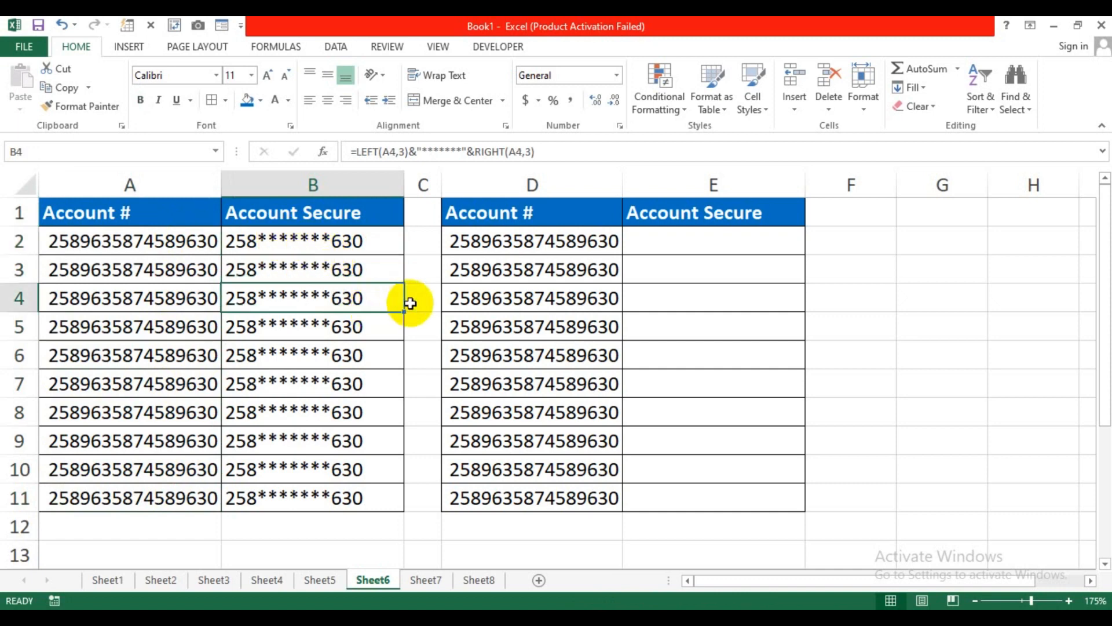
pyautogui.click(415, 301)
pyautogui.click(678, 242)
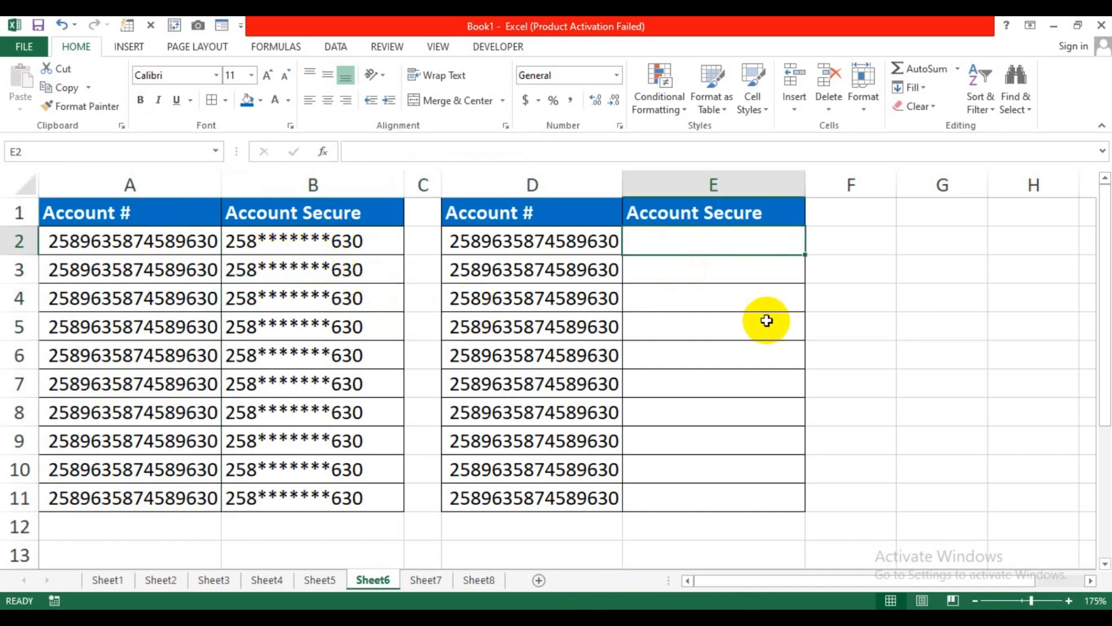
# Step: Enter =LEFT(D2,3)&"*******"&RIGHT(D2,3) in E2 to mask D2's account number
pyautogui.write('=lef')
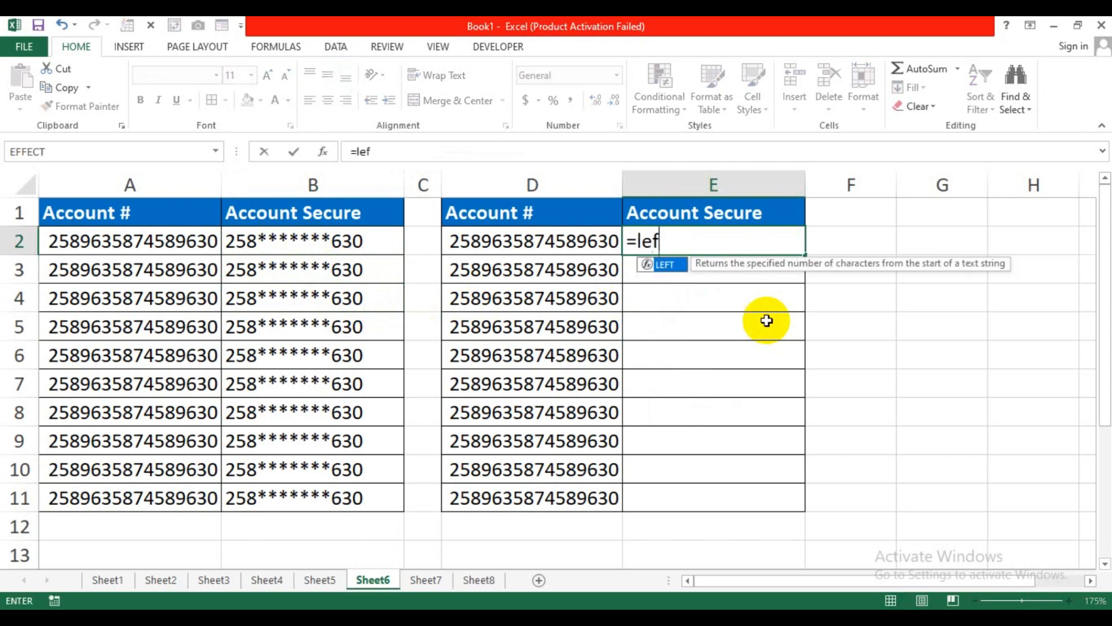
pyautogui.press('Tab')
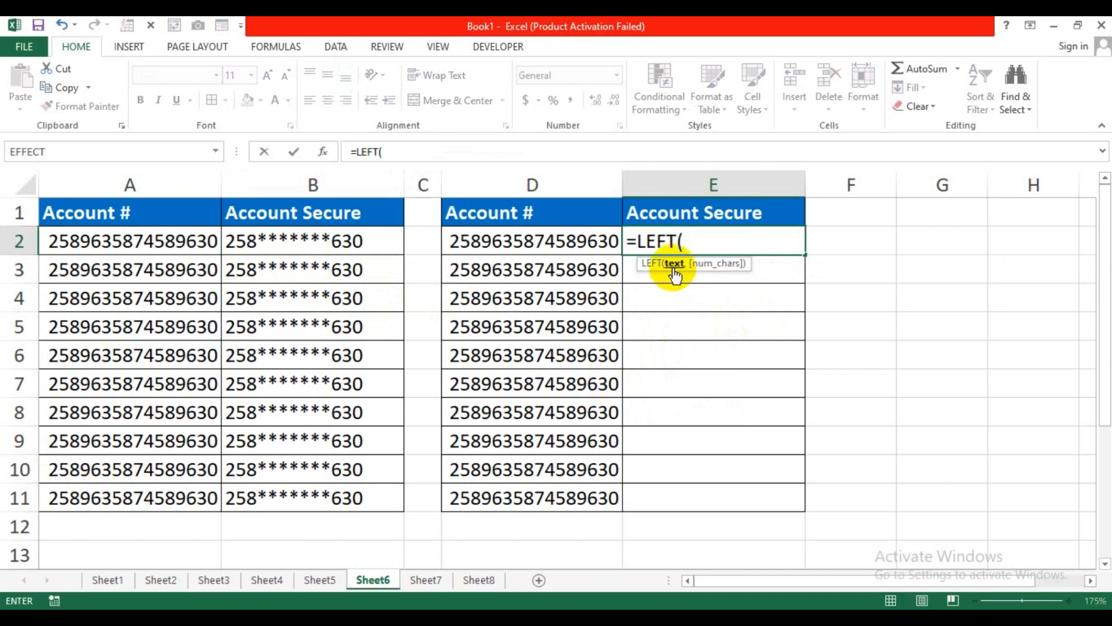
pyautogui.click(530, 248)
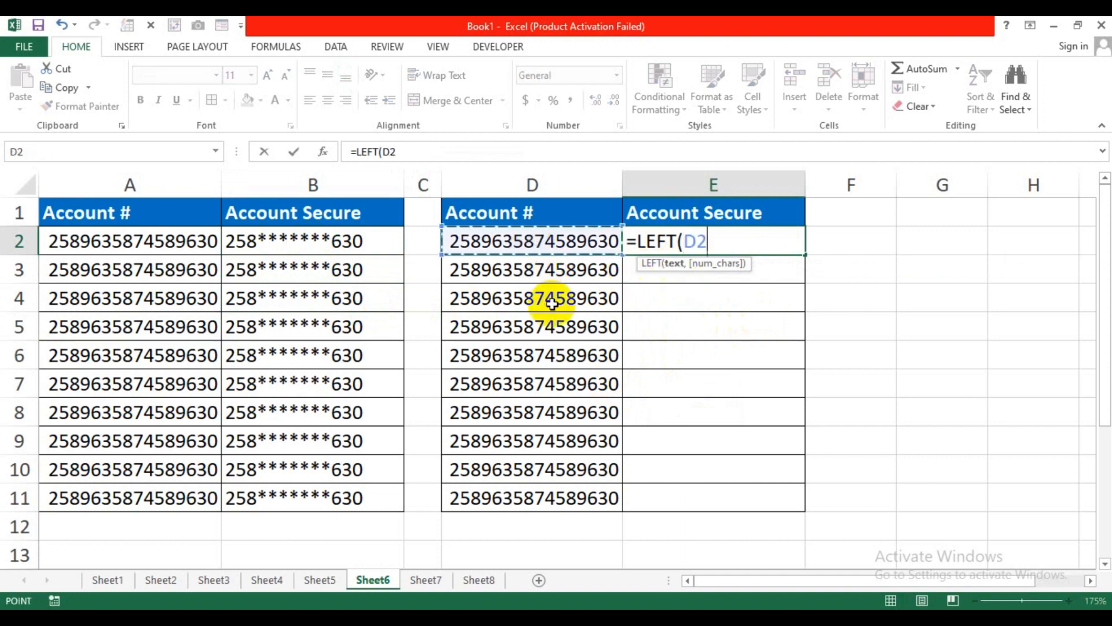
pyautogui.write(',')
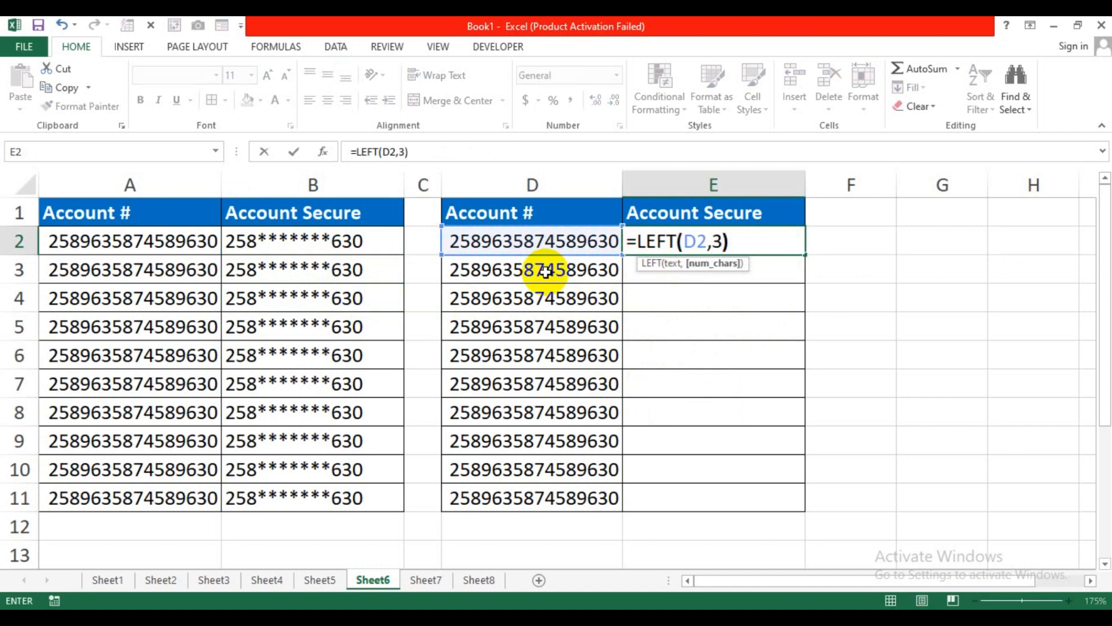
pyautogui.write('3)&"*******"&')
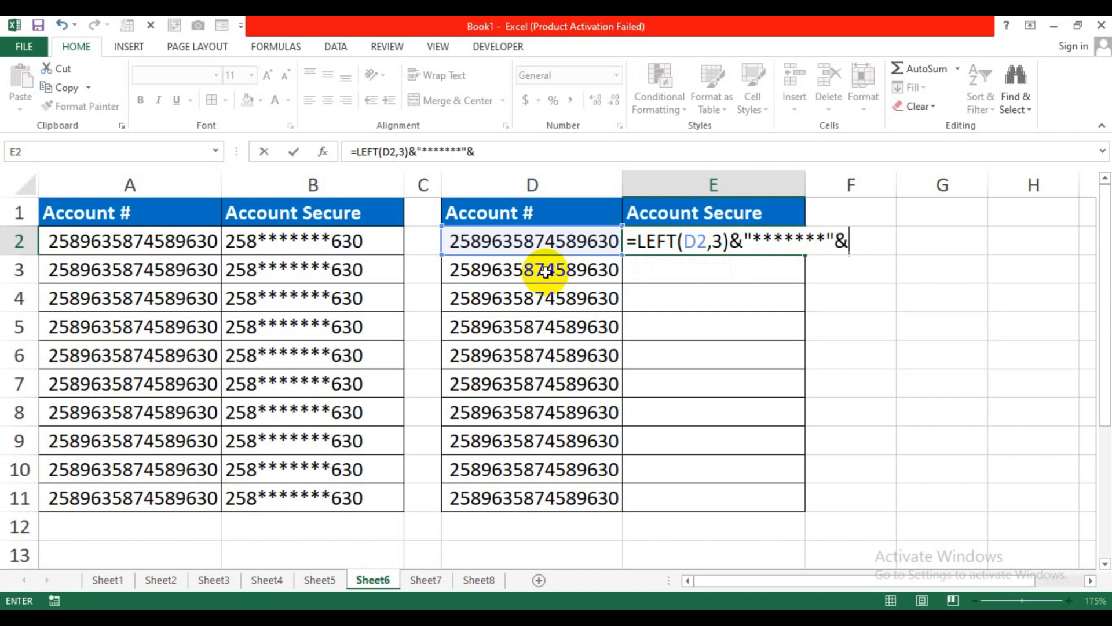
pyautogui.write('rig')
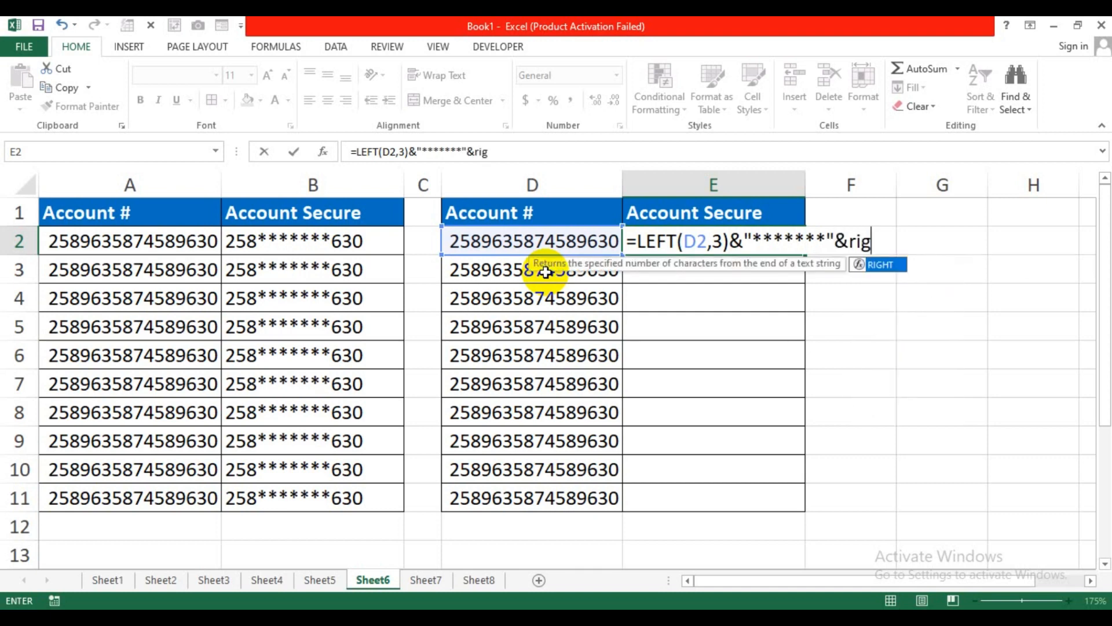
pyautogui.write('h')
pyautogui.press('Tab')
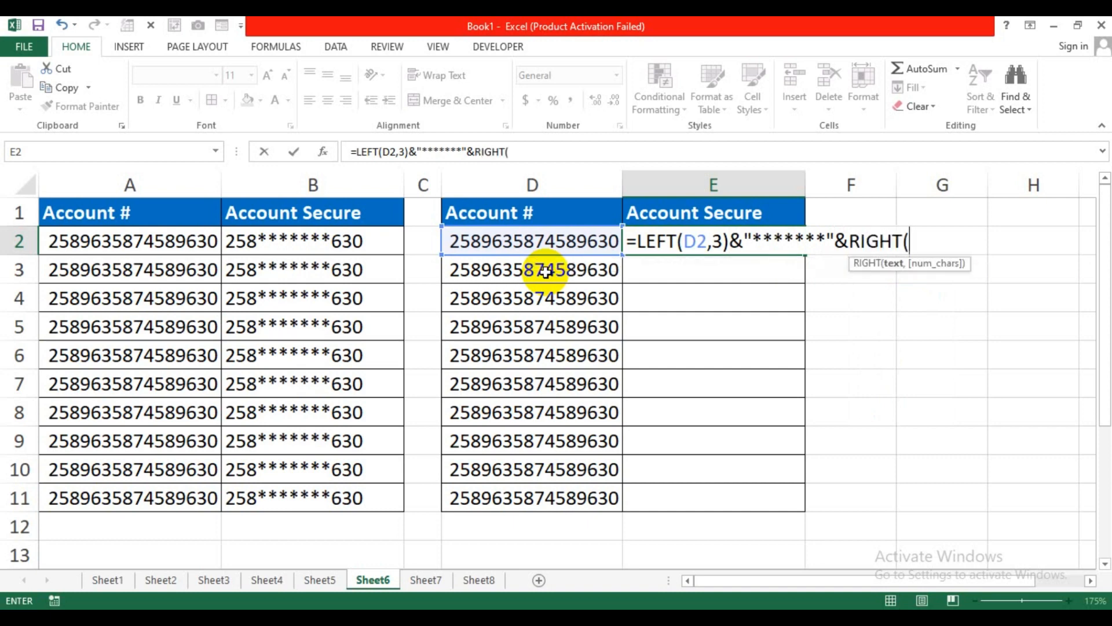
pyautogui.click(566, 241)
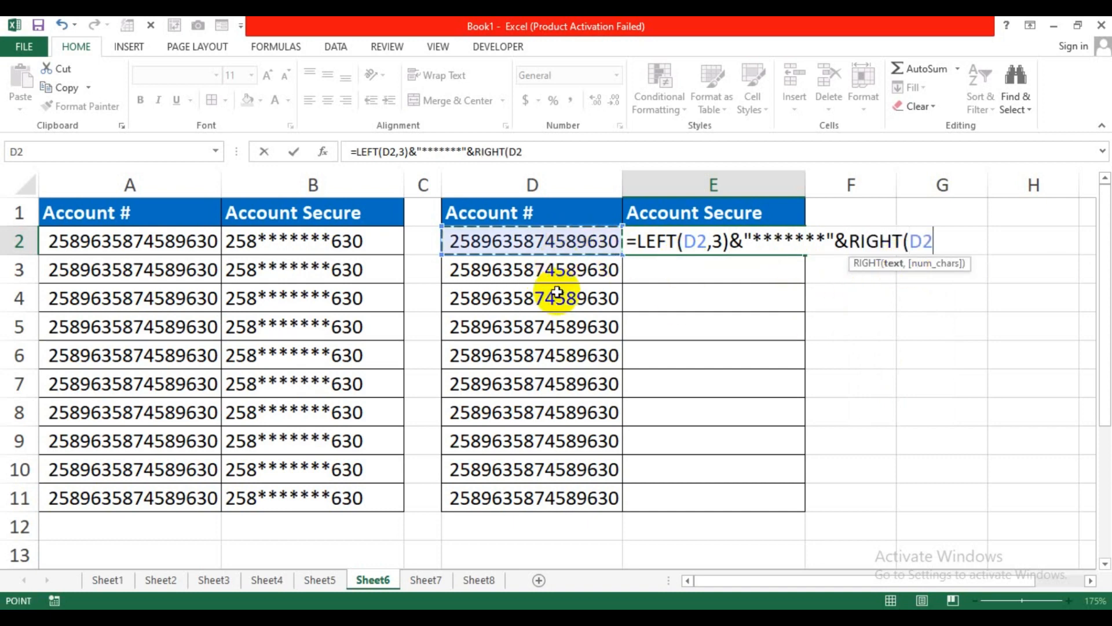
pyautogui.write(',')
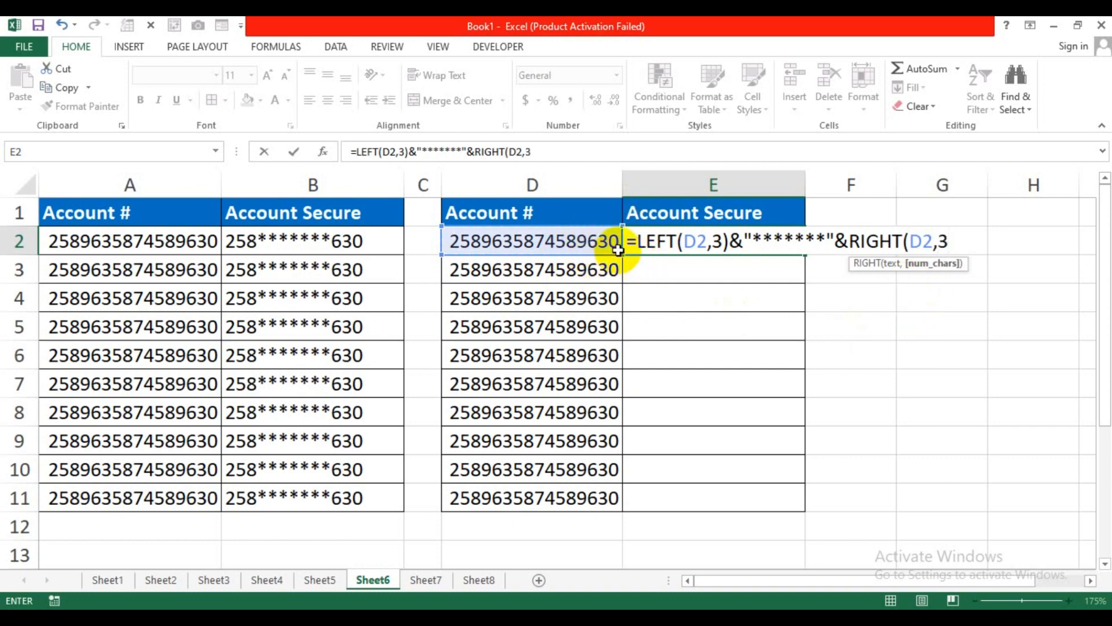
pyautogui.write('3)')
pyautogui.press('Return')
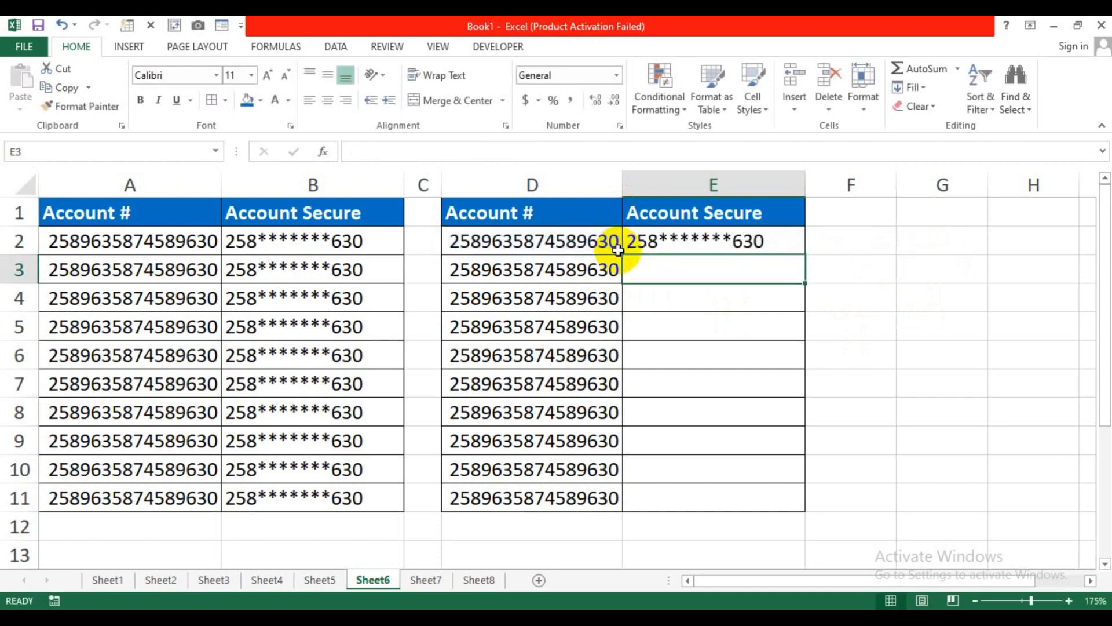
# Step: Copy the masking formula down to E11, compare columns D and E, then go to Sheet7
pyautogui.click(641, 241)
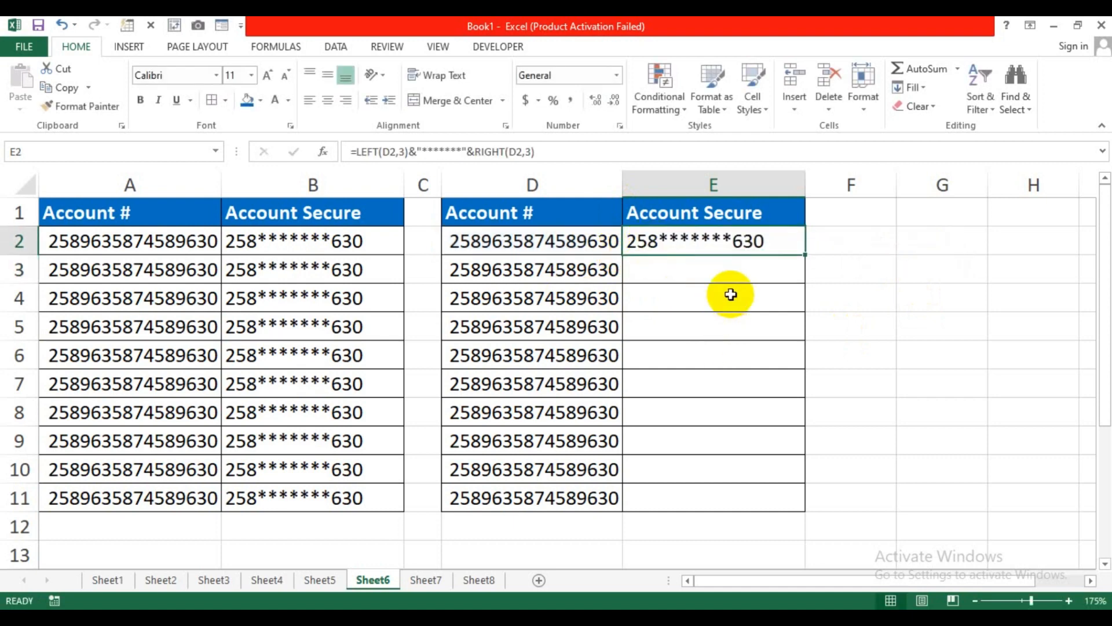
pyautogui.moveTo(806, 253); pyautogui.dragTo(787, 503)
pyautogui.moveTo(529, 241); pyautogui.dragTo(534, 498)
pyautogui.moveTo(687, 246); pyautogui.dragTo(693, 487)
pyautogui.click(666, 526)
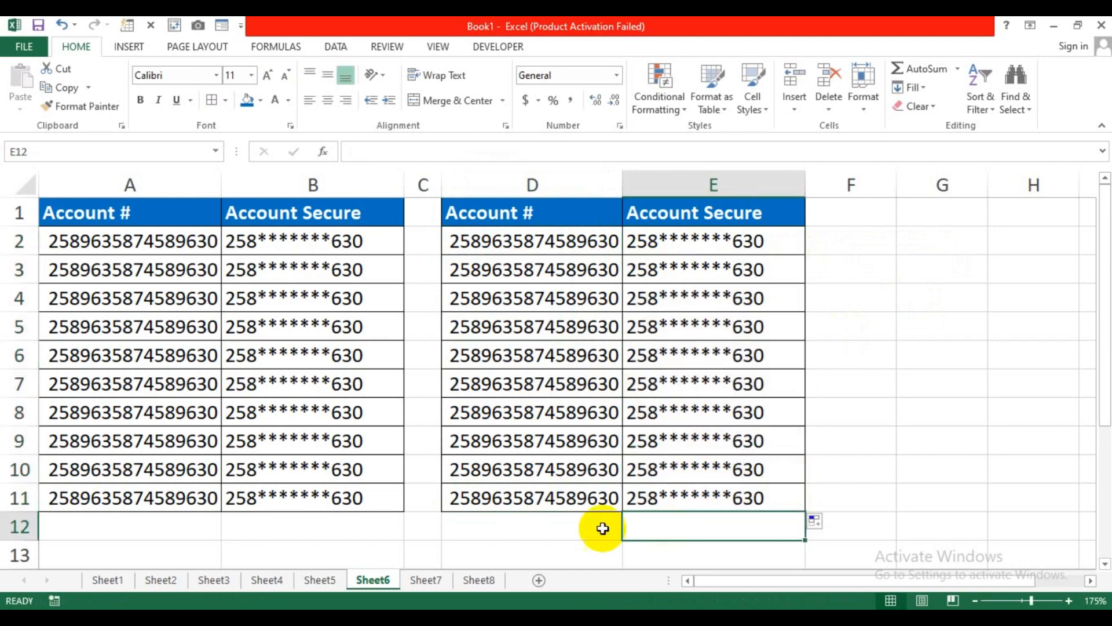
pyautogui.click(445, 578)
pyautogui.click(481, 321)
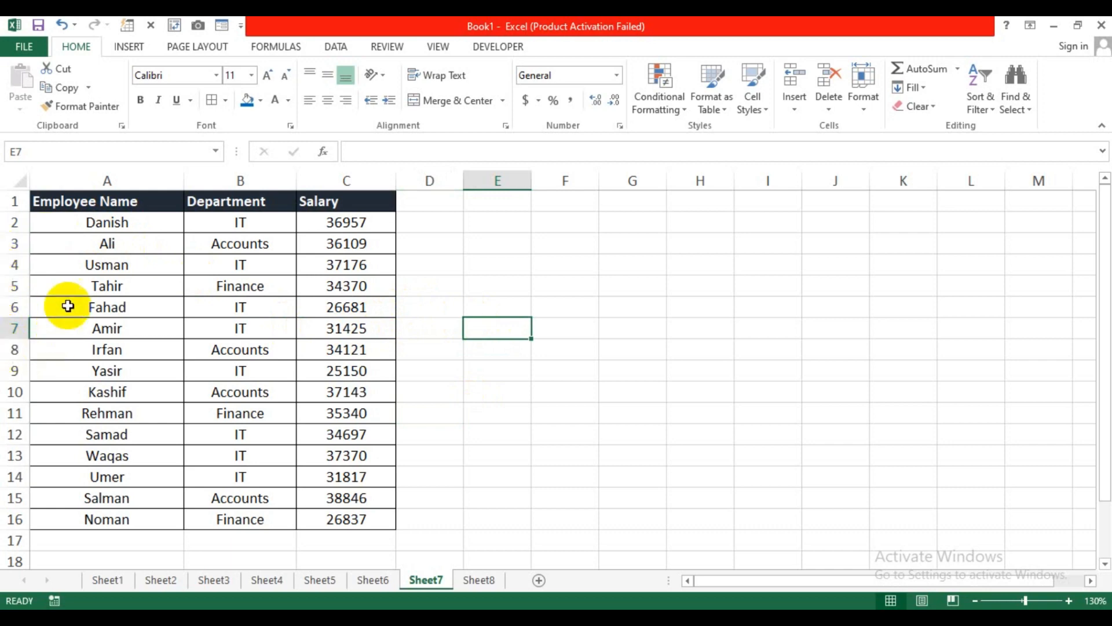
# Step: Review the Sheet7 employee table and select Fahad's entire row 6
pyautogui.moveTo(52, 200)
pyautogui.mouseDown()
pyautogui.moveTo(321, 207)
pyautogui.moveTo(338, 278)
pyautogui.moveTo(347, 514)
pyautogui.mouseUp()
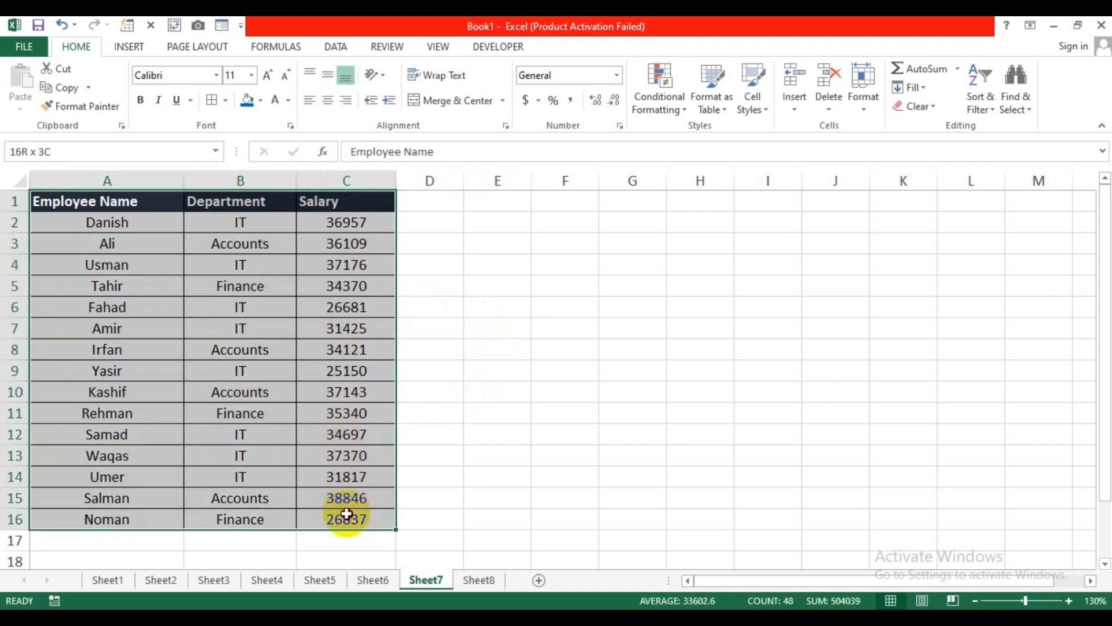
pyautogui.click(467, 385)
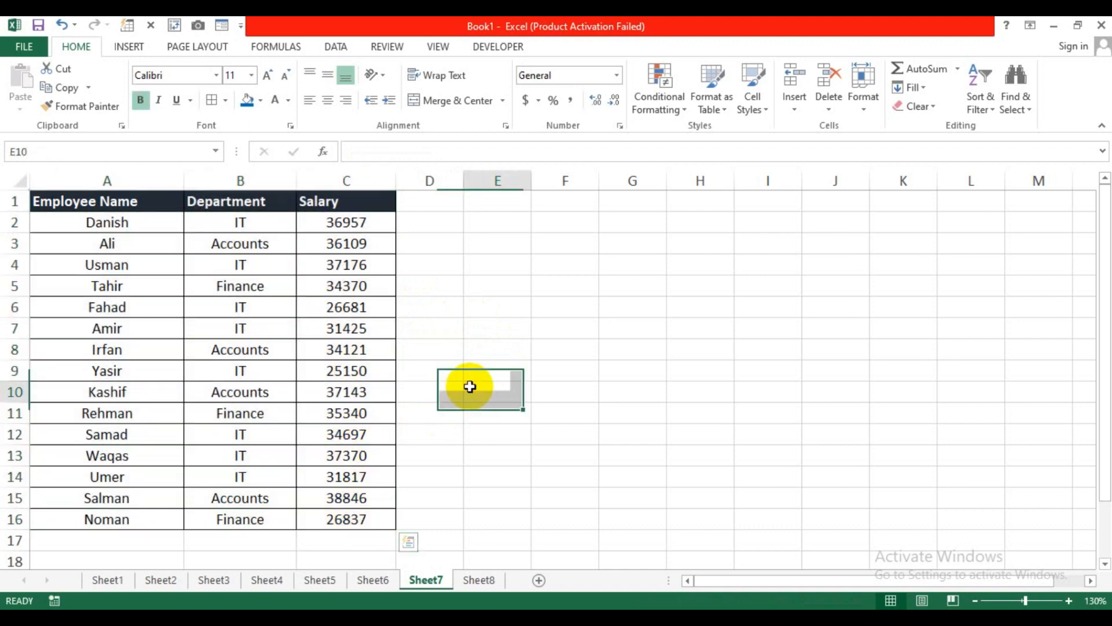
pyautogui.click(16, 289)
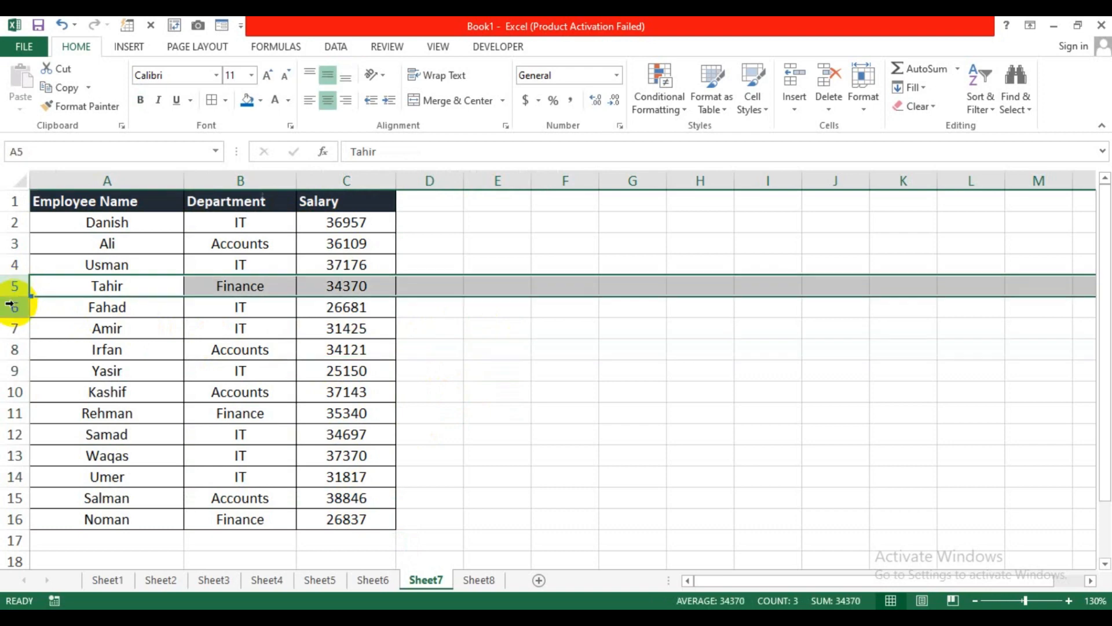
pyautogui.click(15, 305)
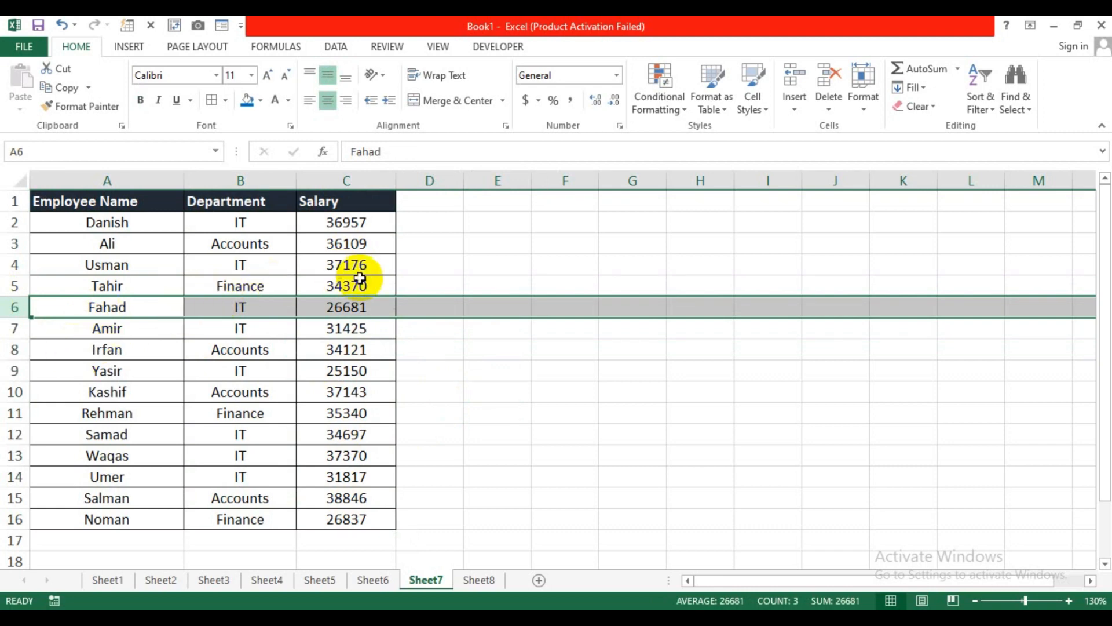
pyautogui.click(497, 329)
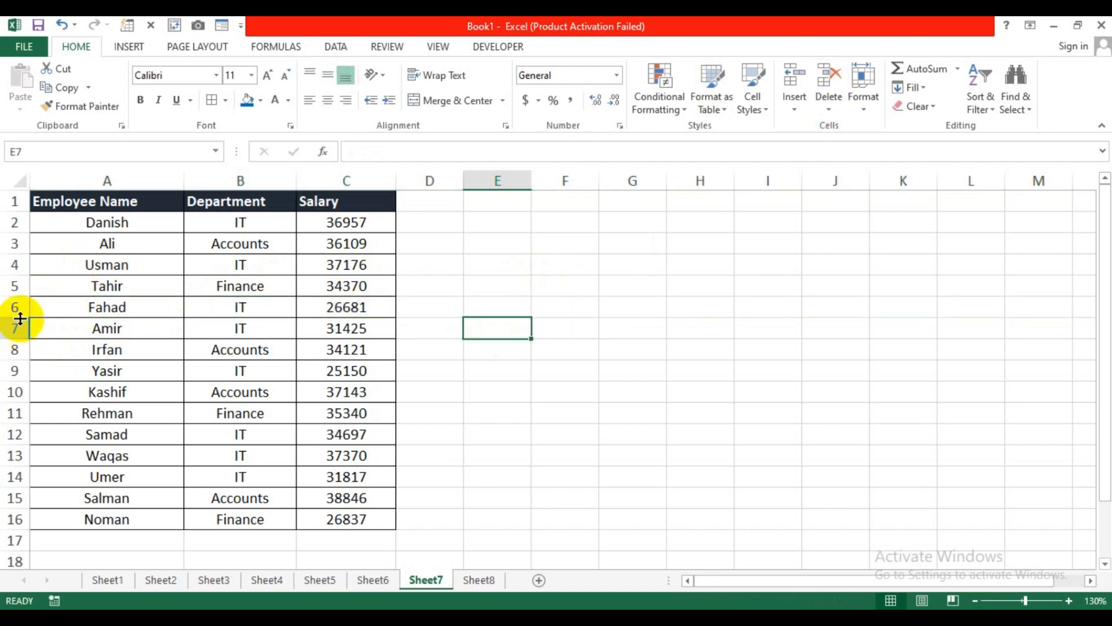
pyautogui.click(5, 308)
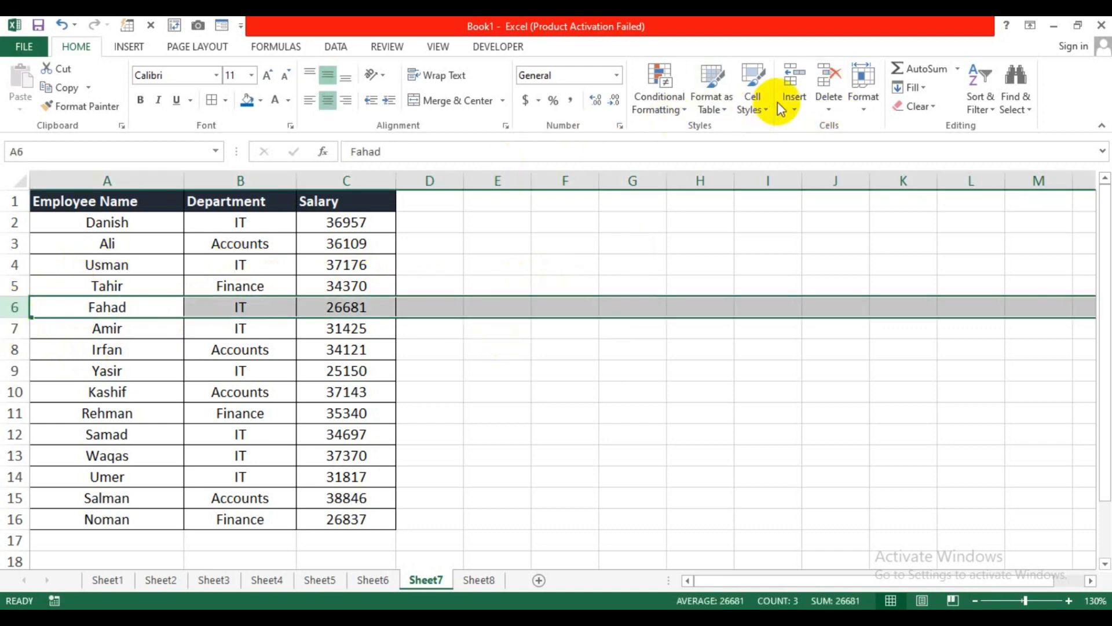
pyautogui.click(797, 105)
pyautogui.click(832, 149)
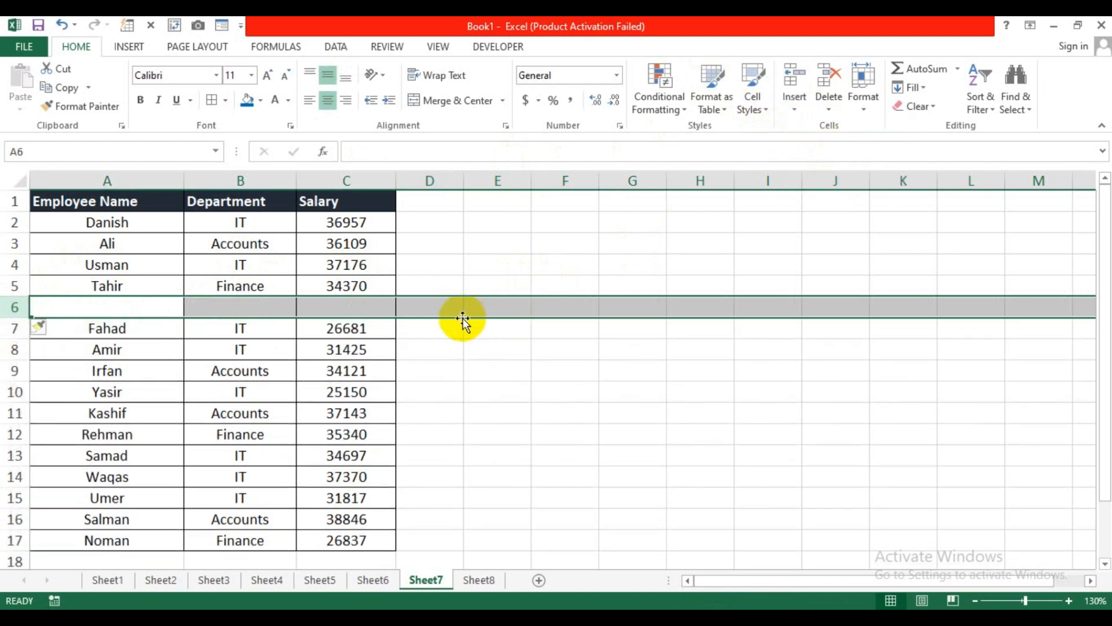
pyautogui.hotkey('ctrl', 'z')
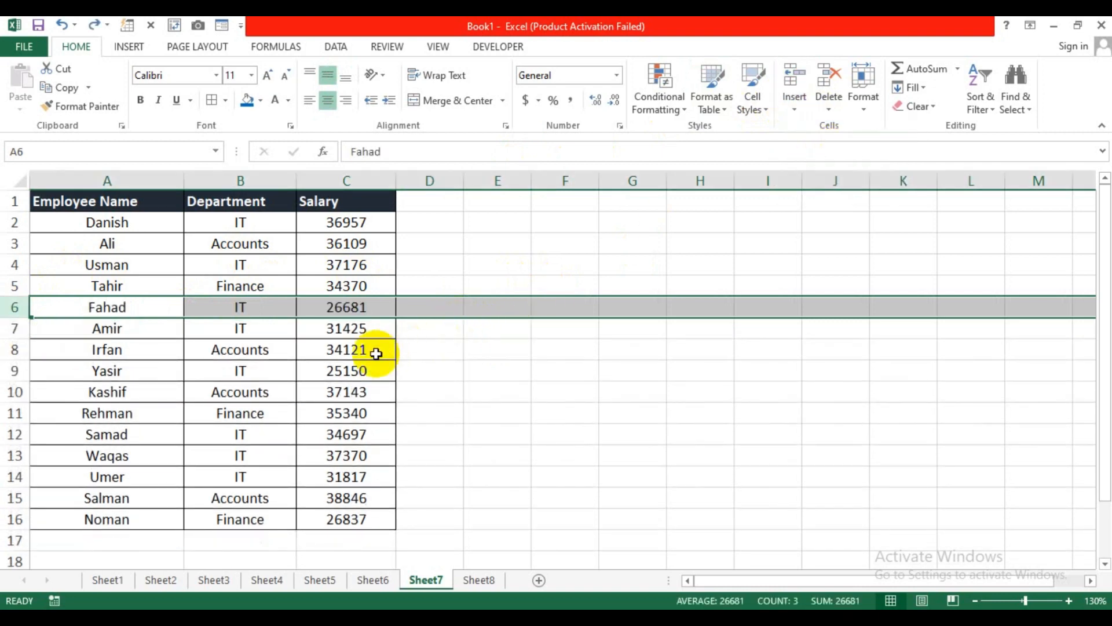
pyautogui.click(70, 356)
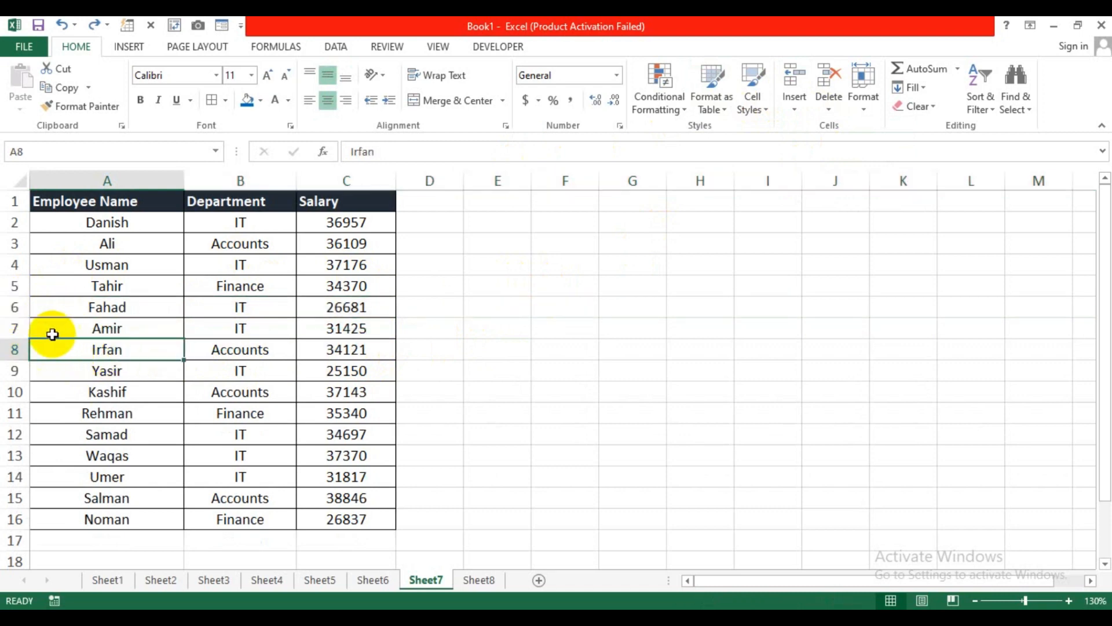
pyautogui.click(6, 309)
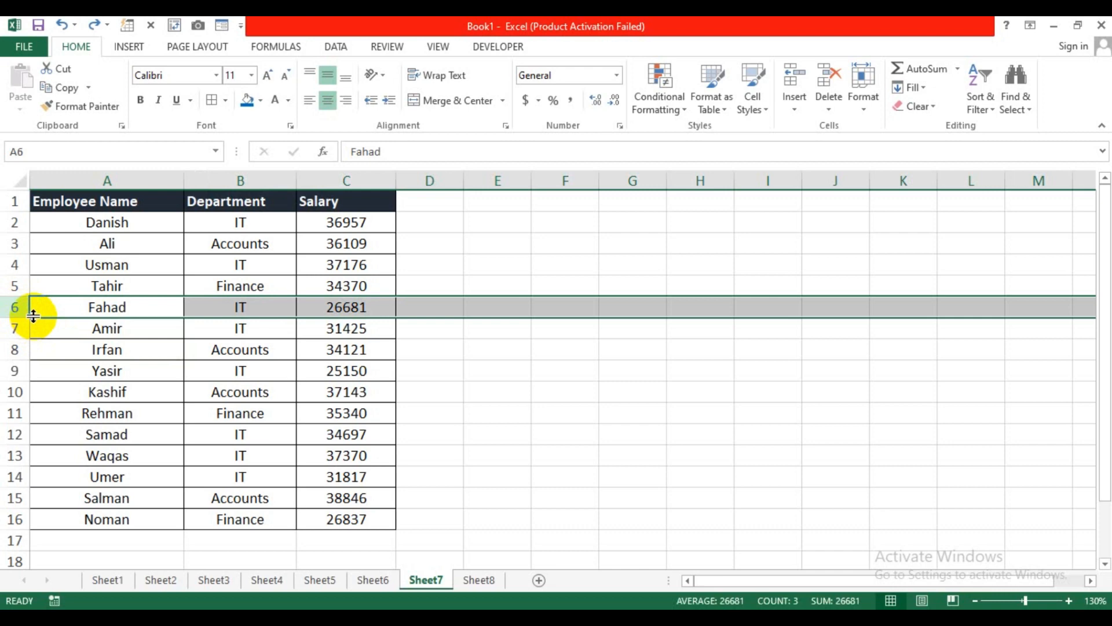
pyautogui.moveTo(33, 316); pyautogui.dragTo(30, 379)
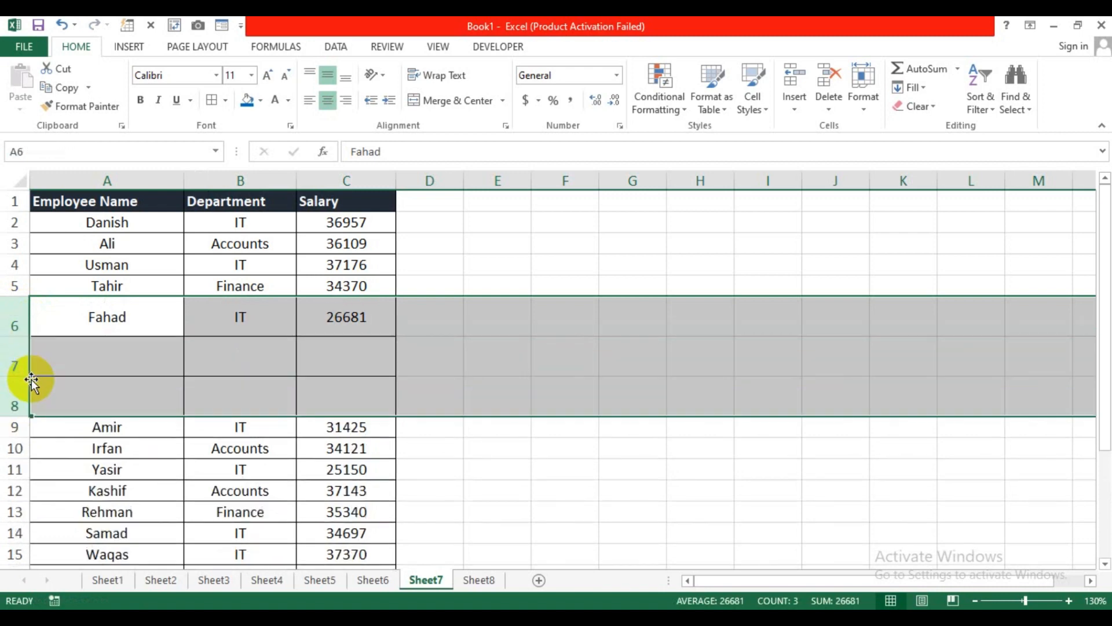
pyautogui.hotkey('ctrl', 'z')
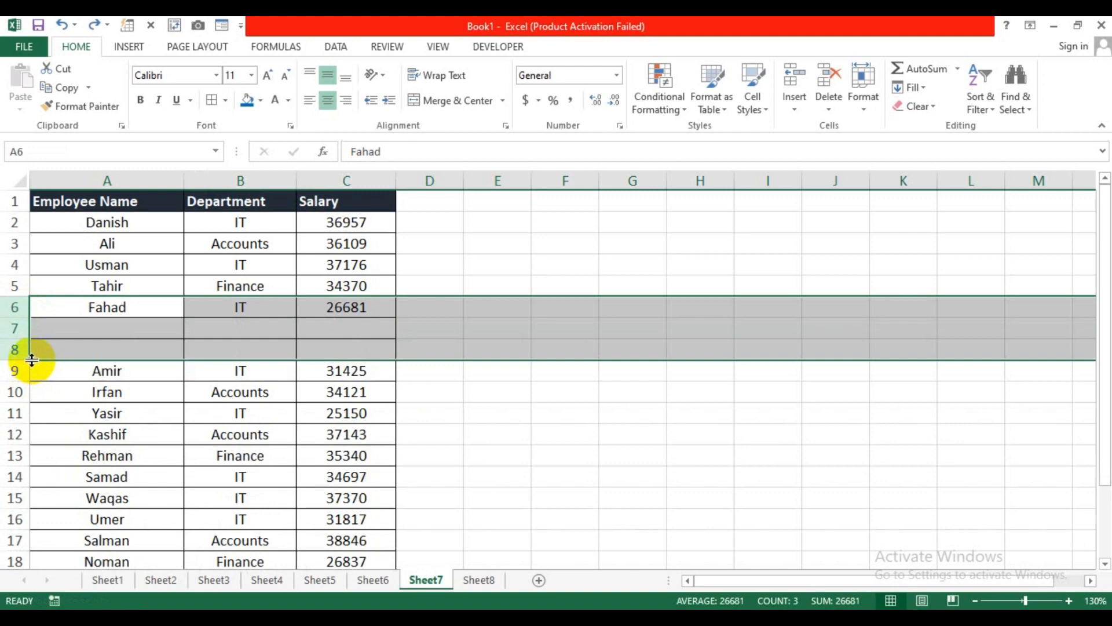
pyautogui.moveTo(32, 360); pyautogui.dragTo(36, 312)
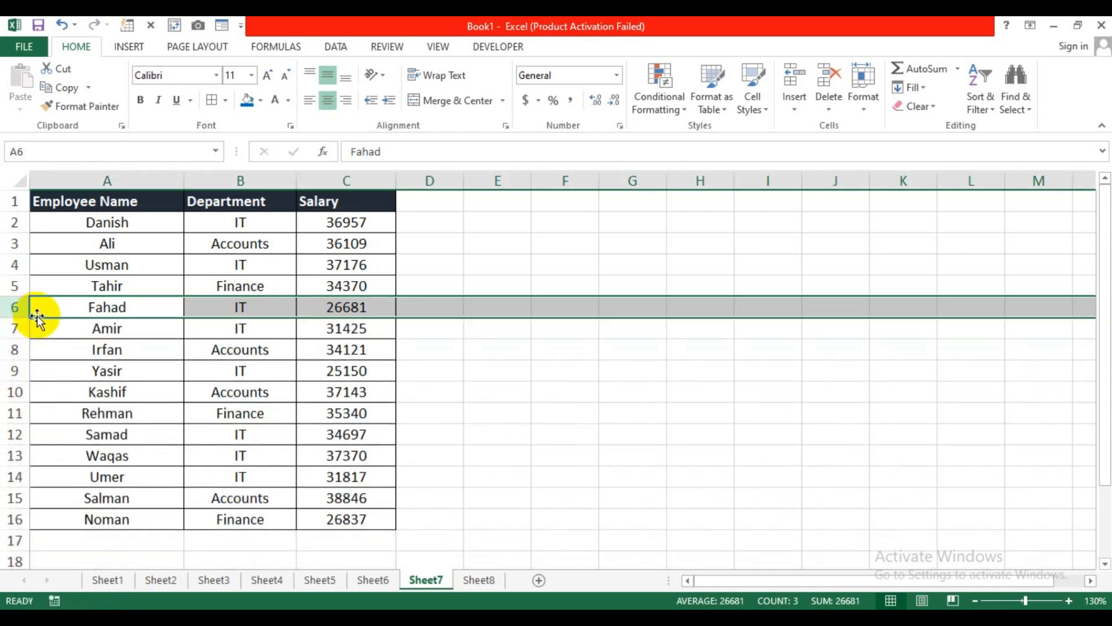
pyautogui.click(602, 436)
pyautogui.click(487, 578)
# Step: Select the ordinal list in column A of Sheet8 to review it
pyautogui.click(316, 354)
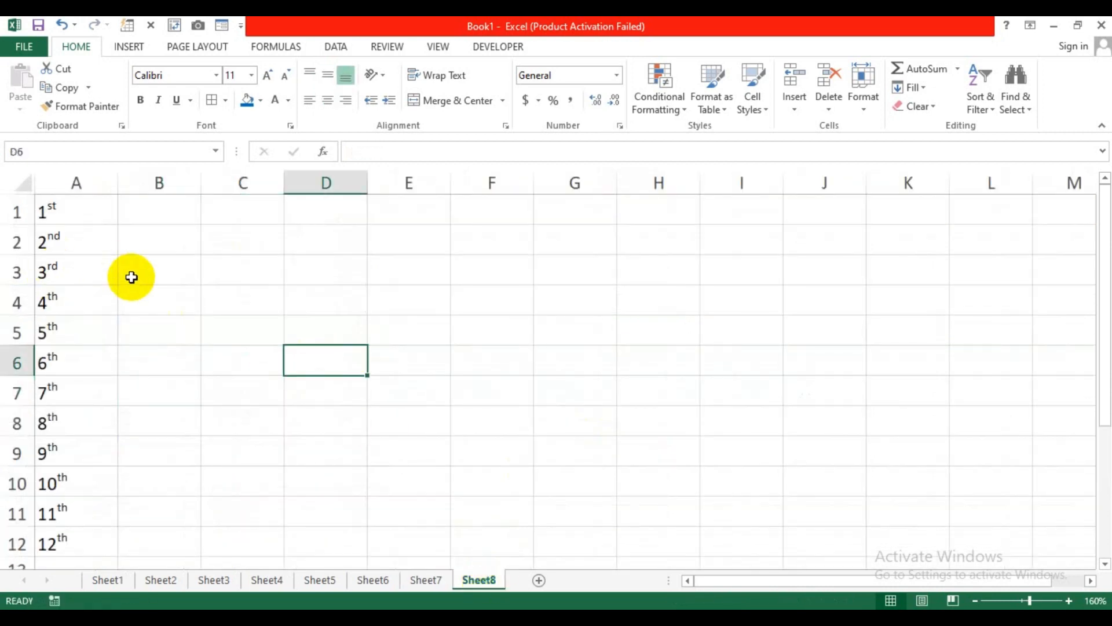
pyautogui.click(185, 336)
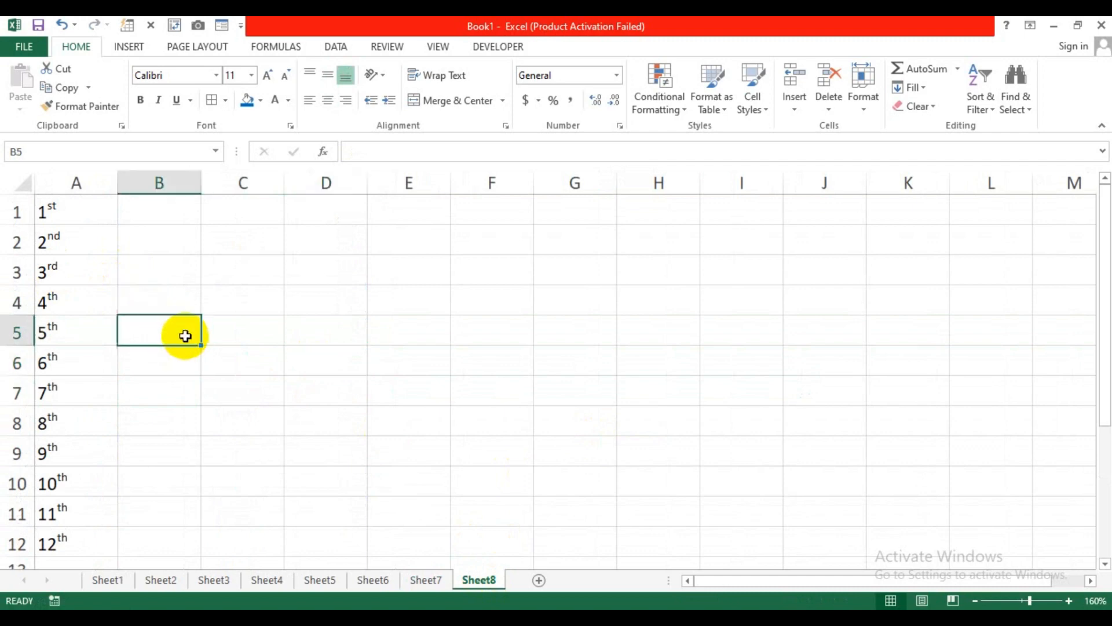
pyautogui.moveTo(91, 219); pyautogui.dragTo(75, 539)
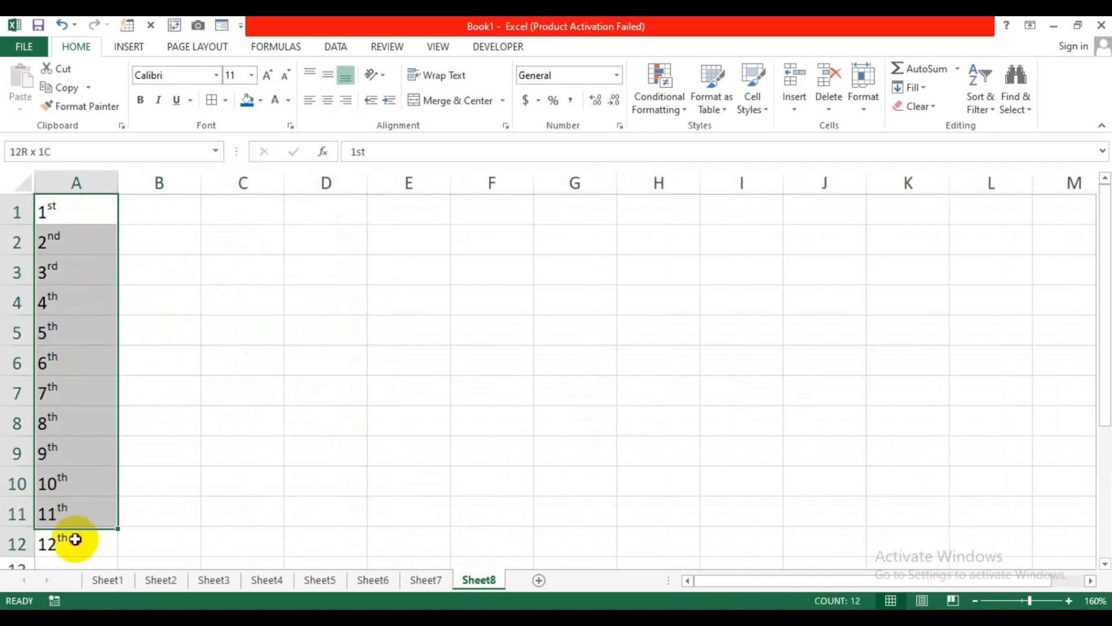
pyautogui.click(204, 392)
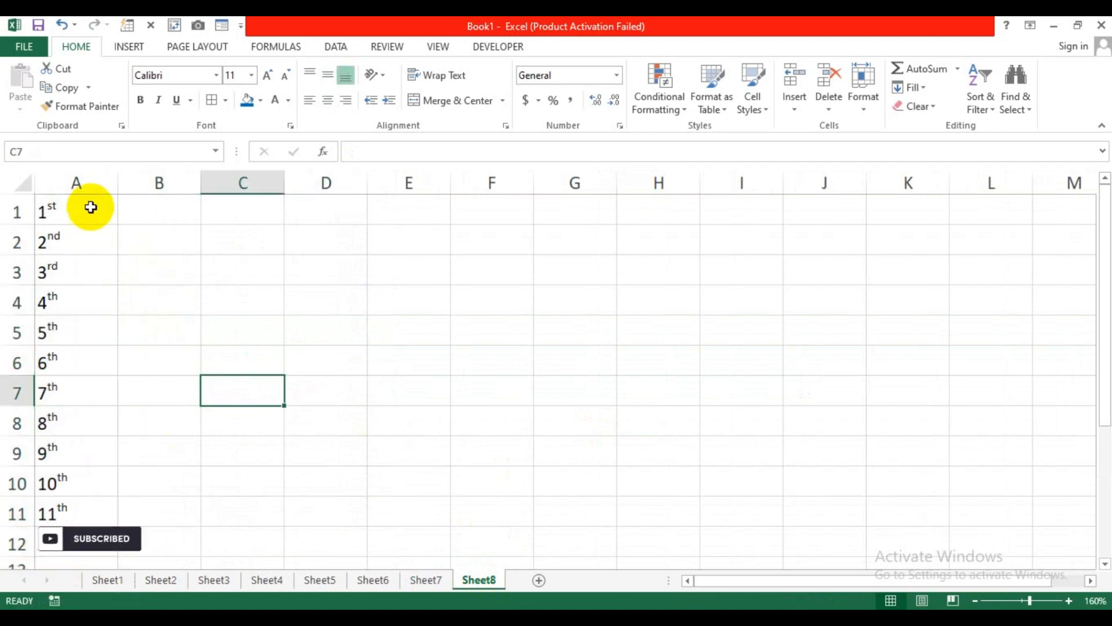
pyautogui.moveTo(90, 206); pyautogui.dragTo(55, 527)
pyautogui.click(220, 456)
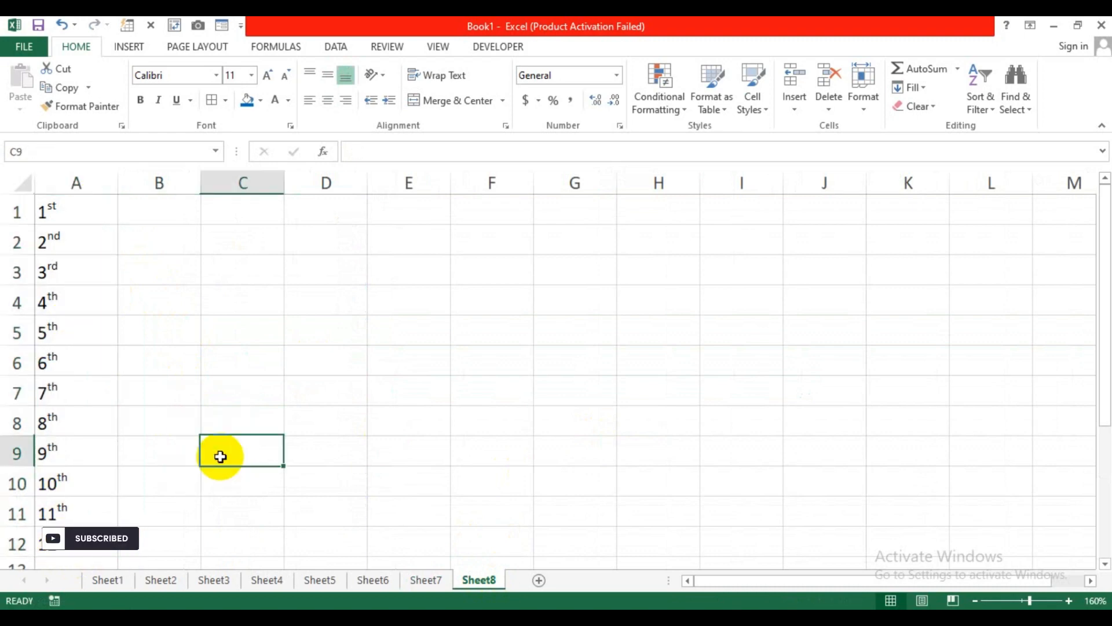
# Step: Inspect the ordinals in cells A1 through A8, then pick B1 for a new list
pyautogui.click(62, 214)
pyautogui.click(62, 241)
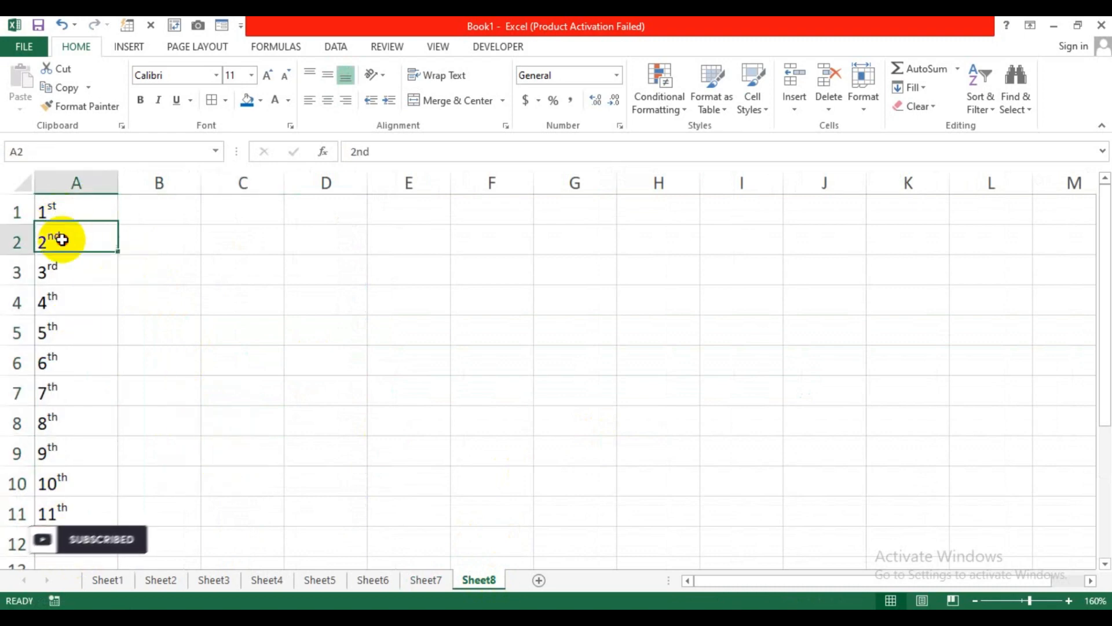
pyautogui.click(69, 269)
pyautogui.click(76, 304)
pyautogui.click(76, 333)
pyautogui.click(79, 360)
pyautogui.click(79, 399)
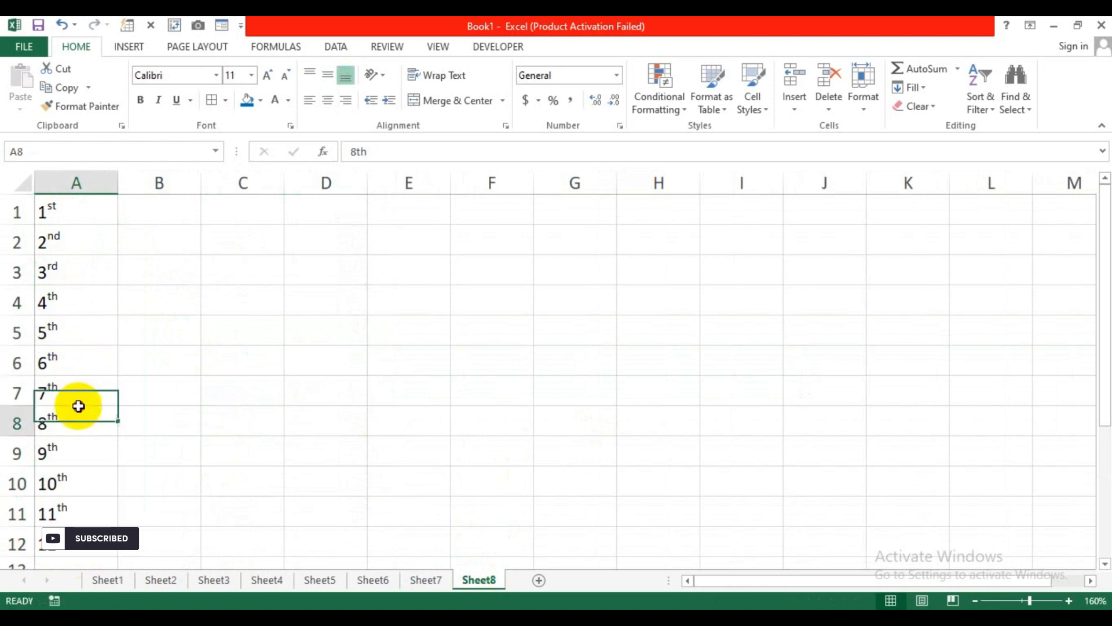
pyautogui.click(81, 421)
pyautogui.click(168, 340)
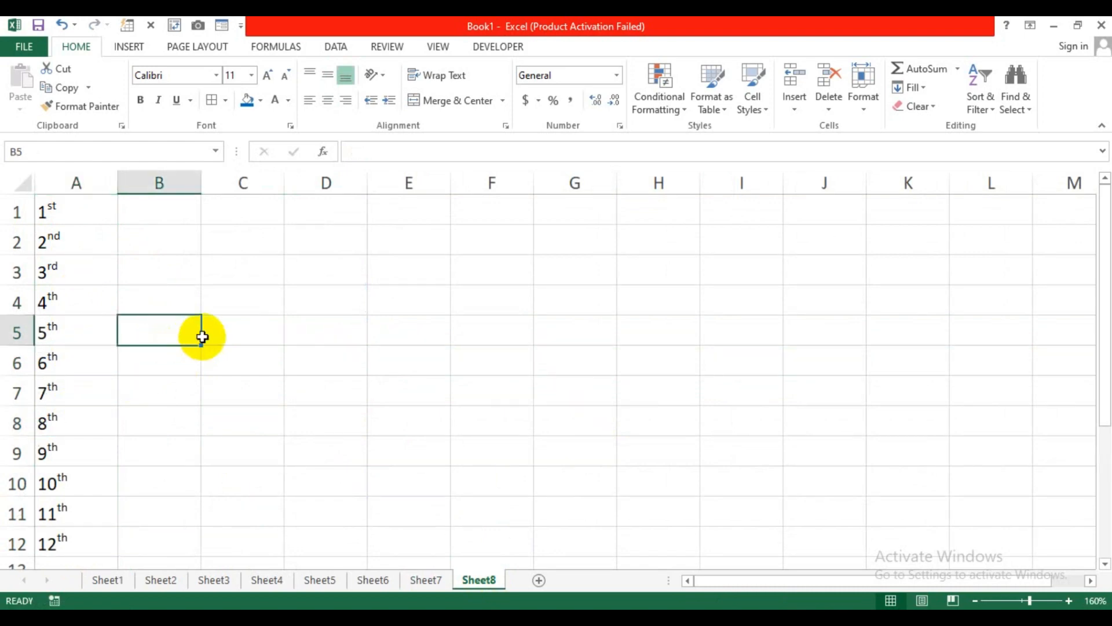
pyautogui.click(162, 209)
# Step: Enter 1st in B1 and format its 'st' suffix as superscript
pyautogui.write('1st')
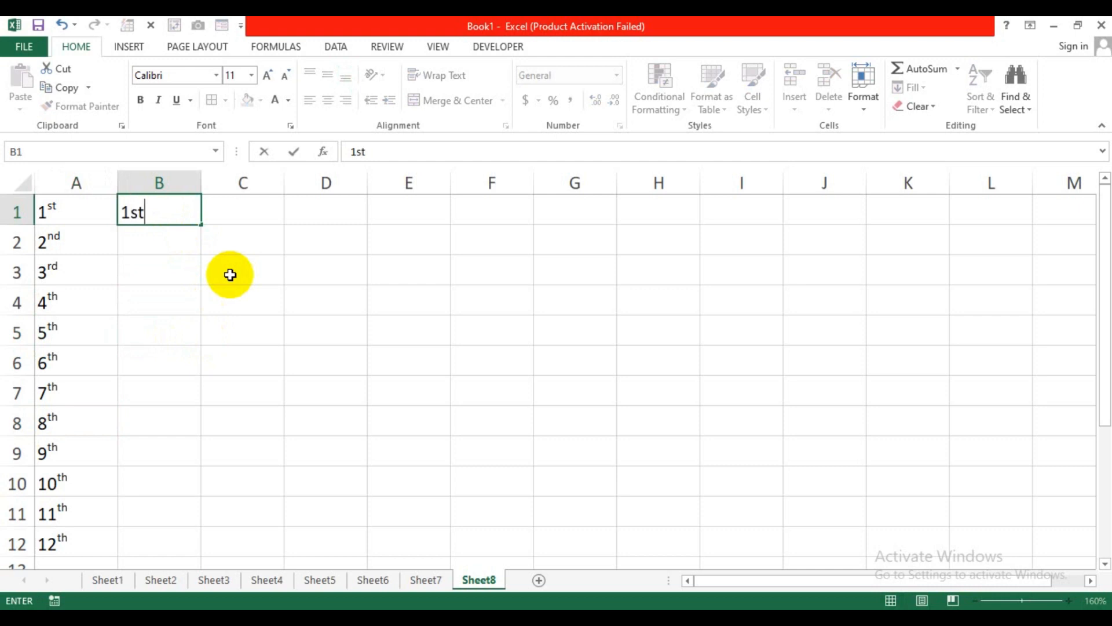
pyautogui.press('Return')
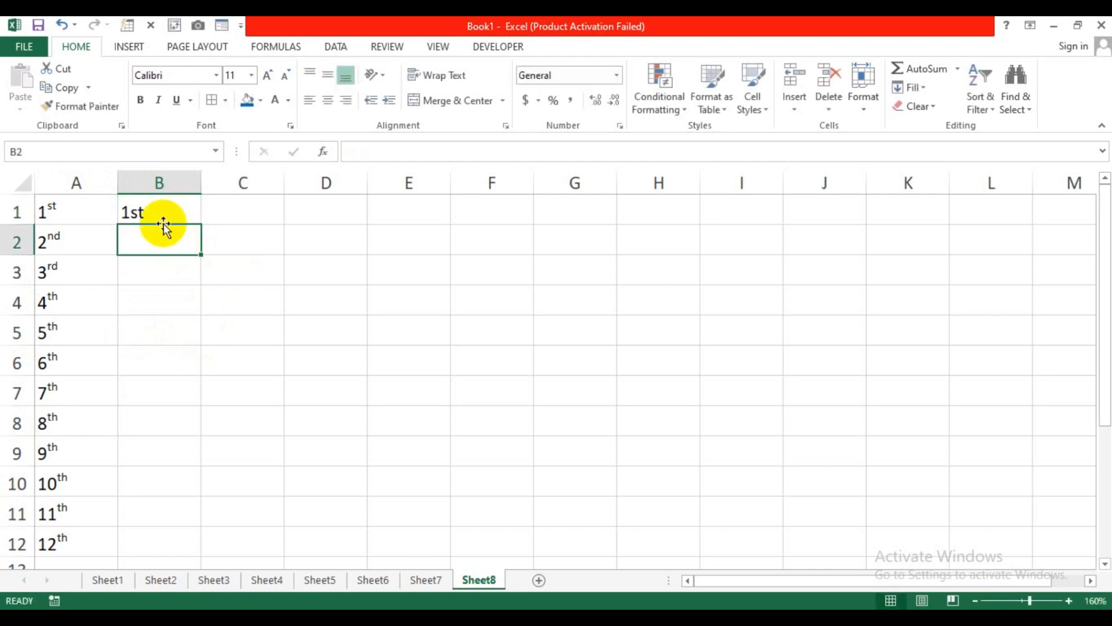
pyautogui.click(166, 205)
pyautogui.doubleClick(166, 206)
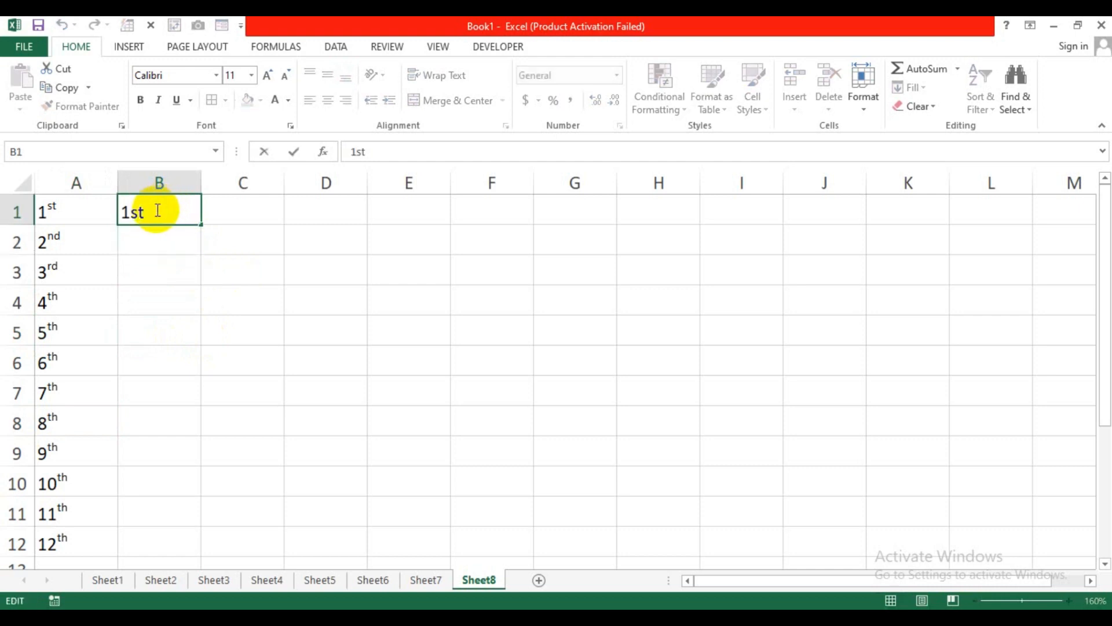
pyautogui.moveTo(153, 210); pyautogui.dragTo(138, 210)
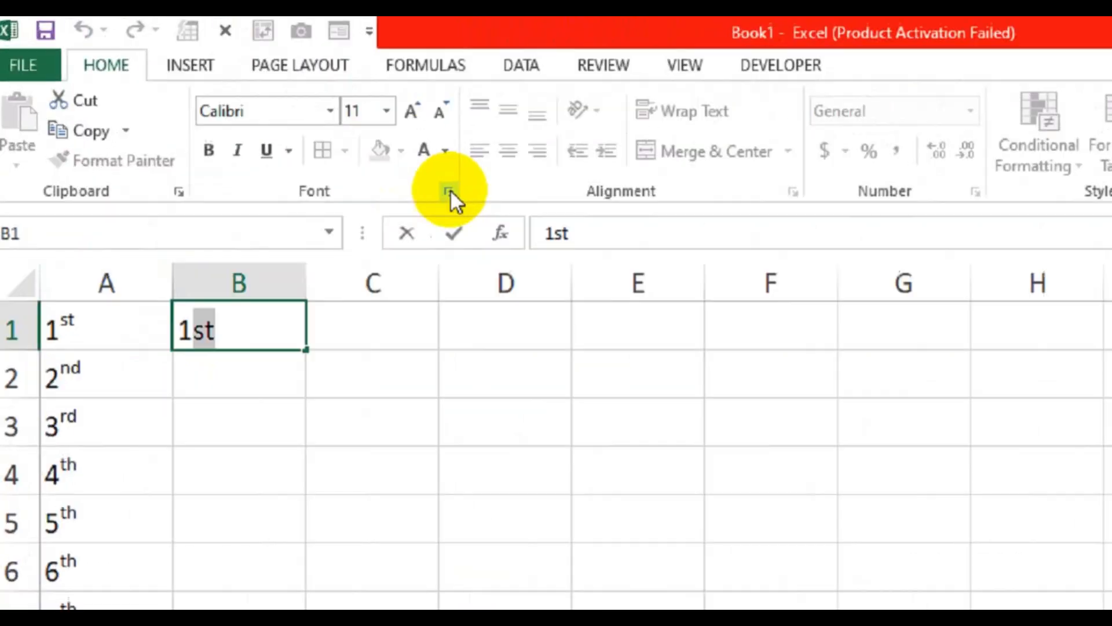
pyautogui.press('alt')
pyautogui.click(556, 237)
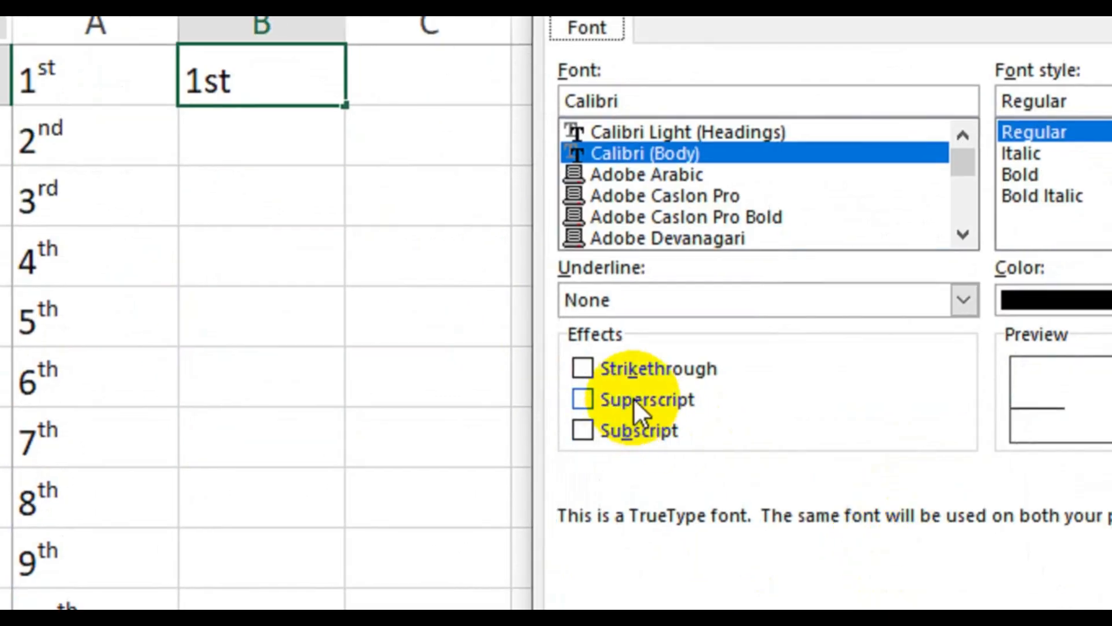
pyautogui.click(582, 399)
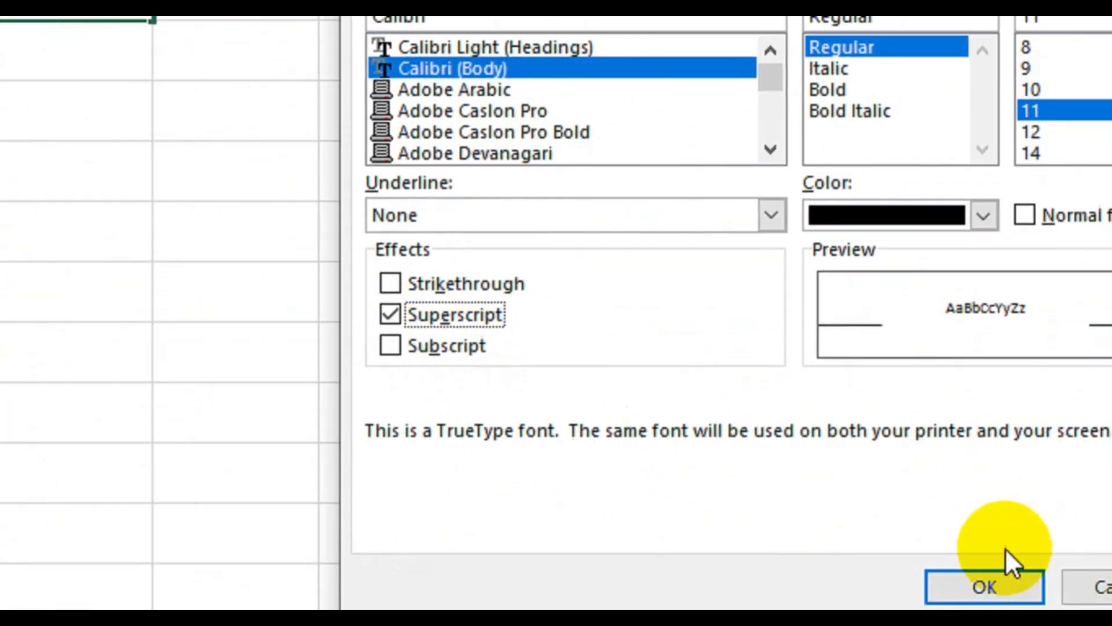
pyautogui.click(985, 584)
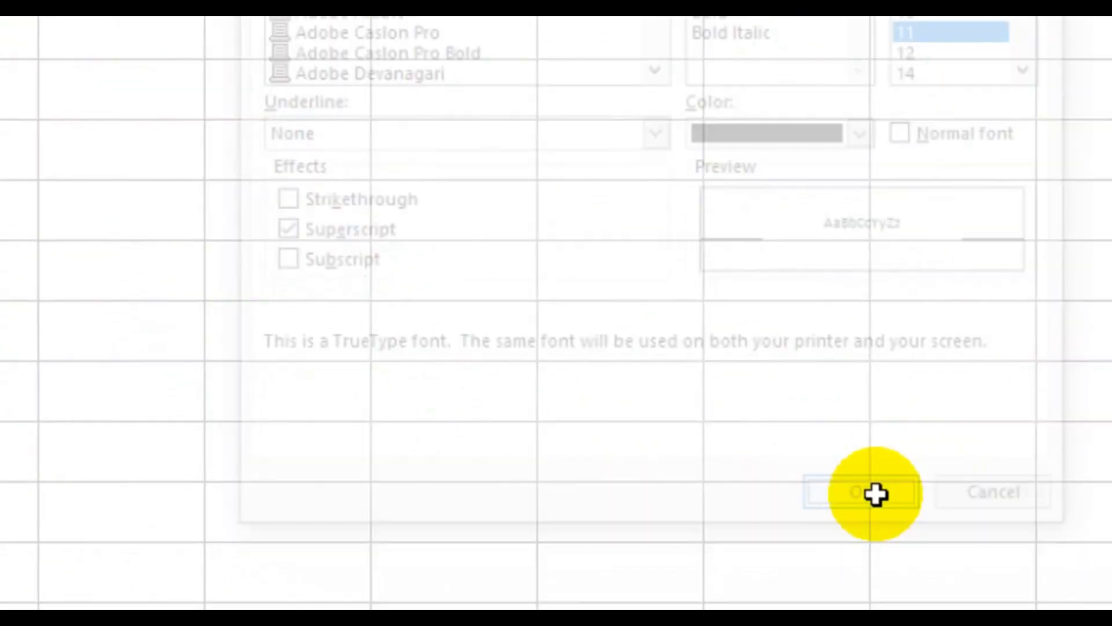
pyautogui.press('Return')
# Step: Fill B1 down to B12 to produce ordinals 2nd through 12th
pyautogui.click(291, 174)
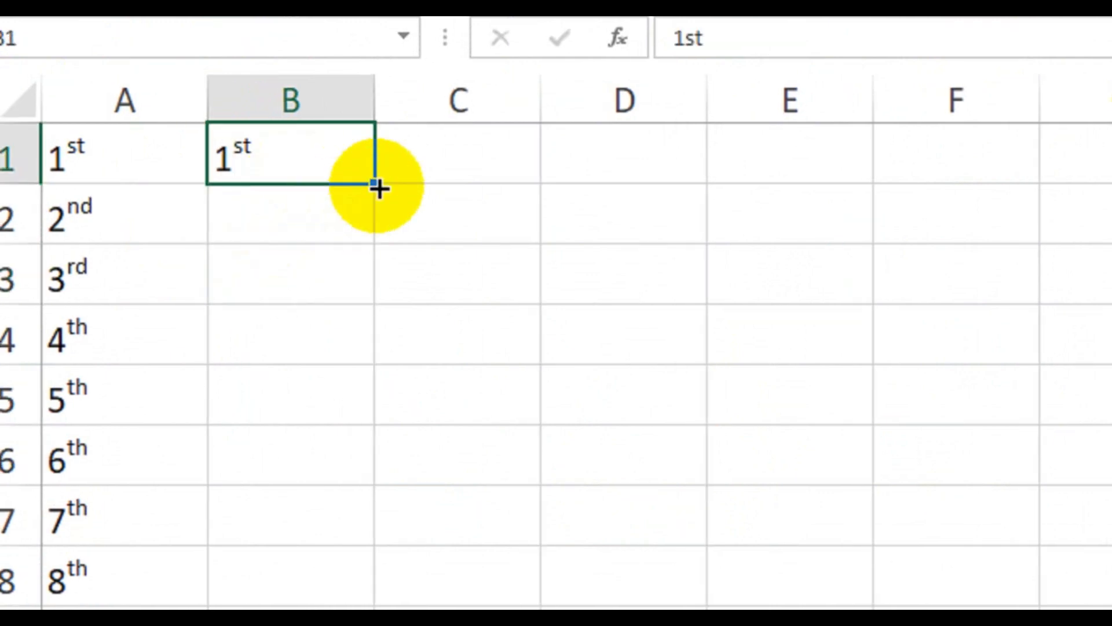
pyautogui.moveTo(378, 186); pyautogui.dragTo(287, 497)
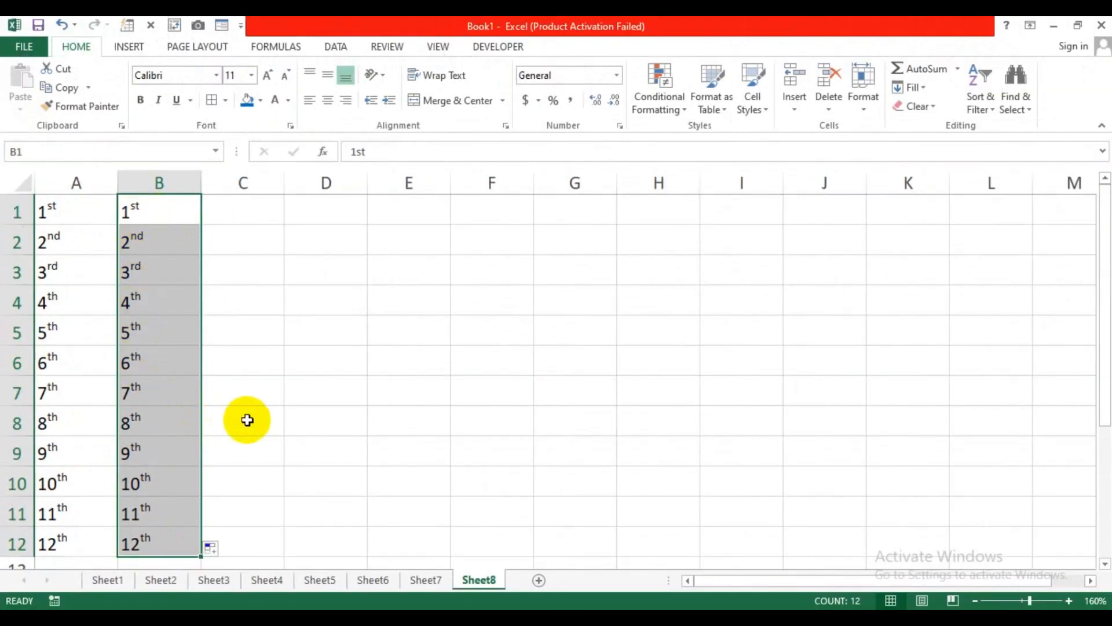
pyautogui.click(307, 426)
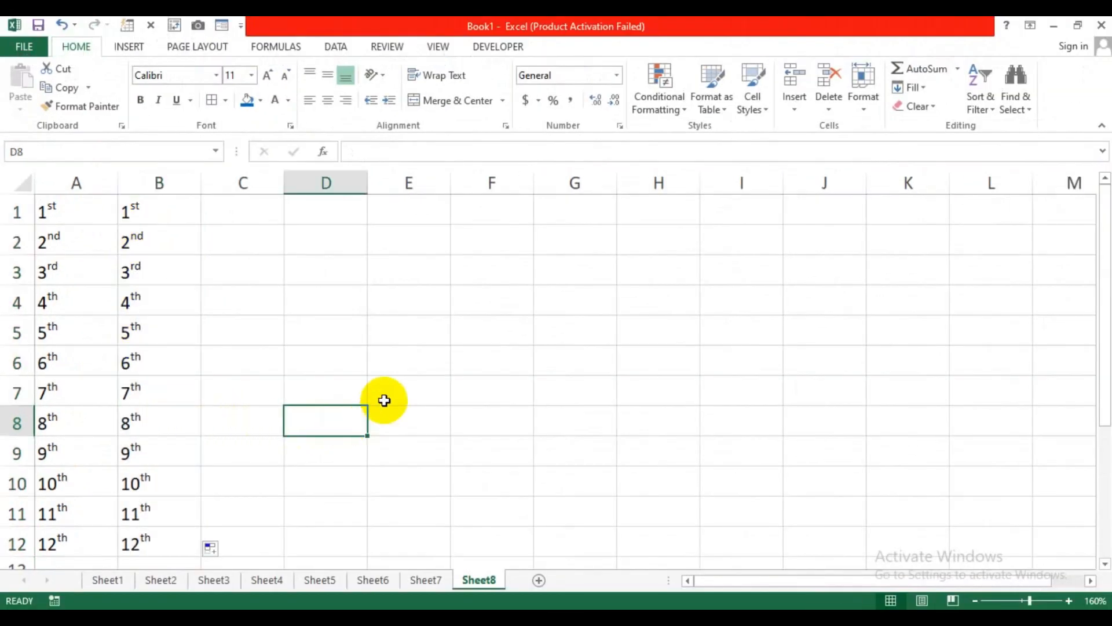